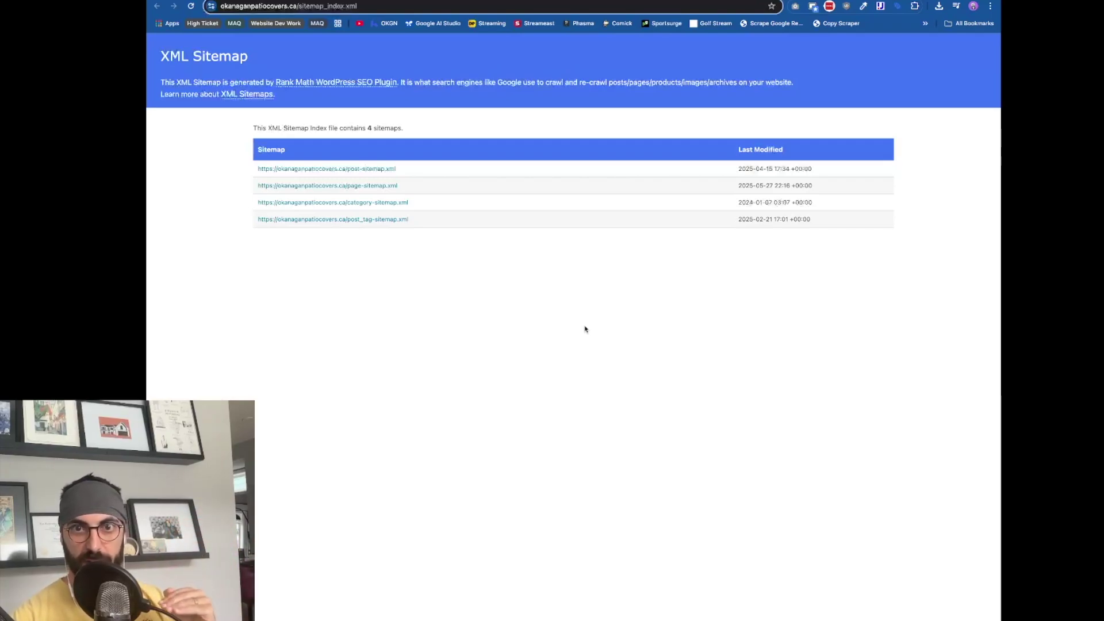
# Open post-sitemap.xml from the okanaganpatiocovers.ca sitemap index and look through its list of post URLs
pyautogui.click(386, 170)
pyautogui.moveTo(257, 162); pyautogui.dragTo(648, 348)
pyautogui.click(931, 371)
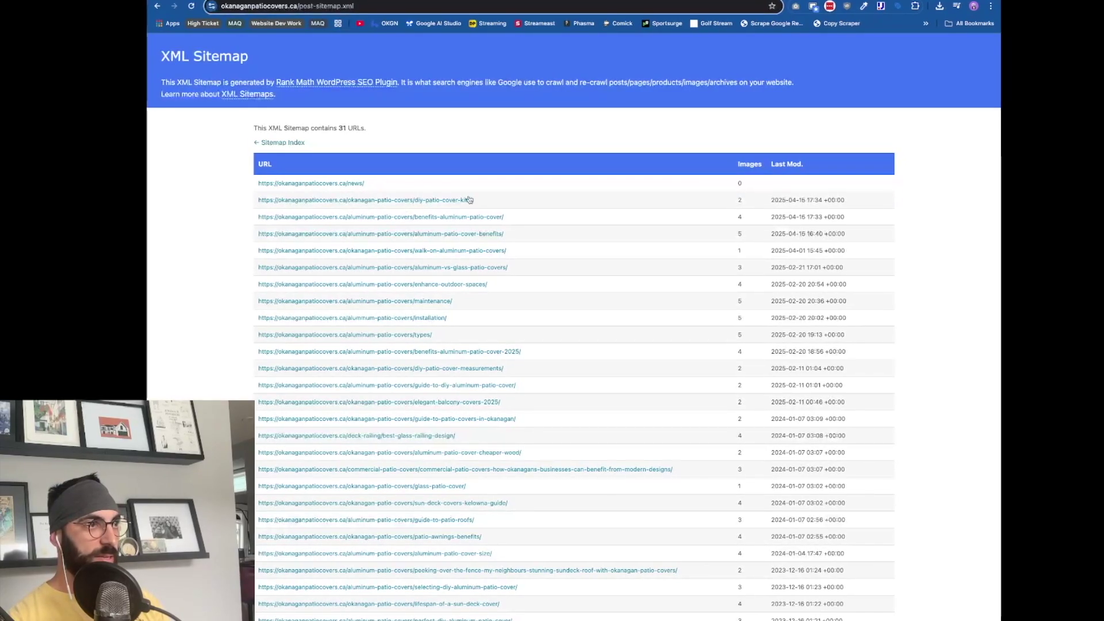
pyautogui.scroll(-1, 390, 248)
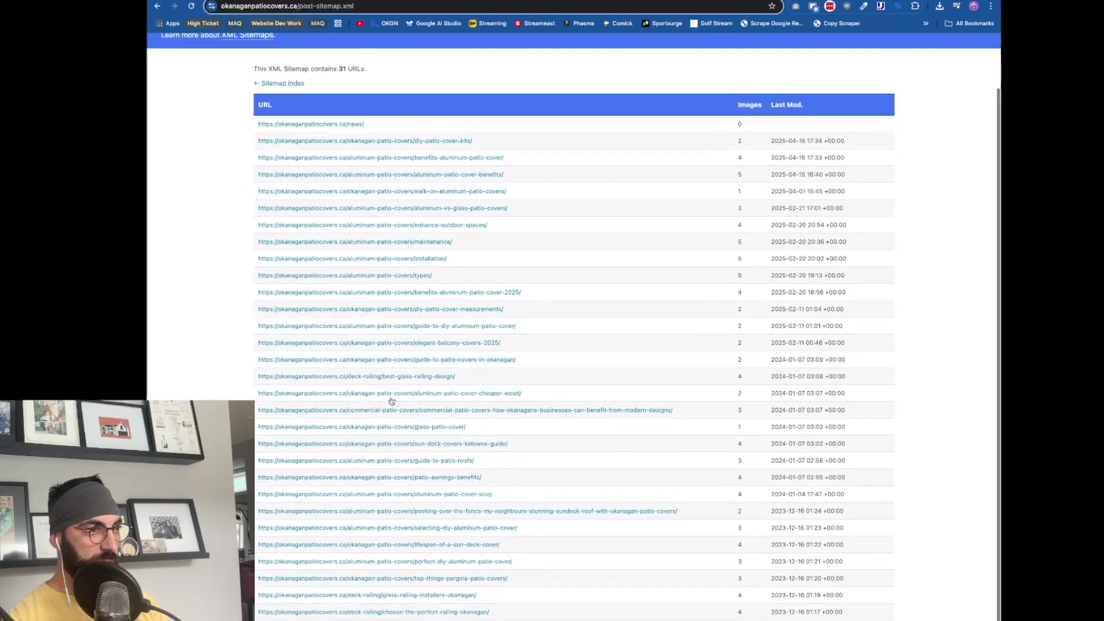
pyautogui.scroll(1, 460, 444)
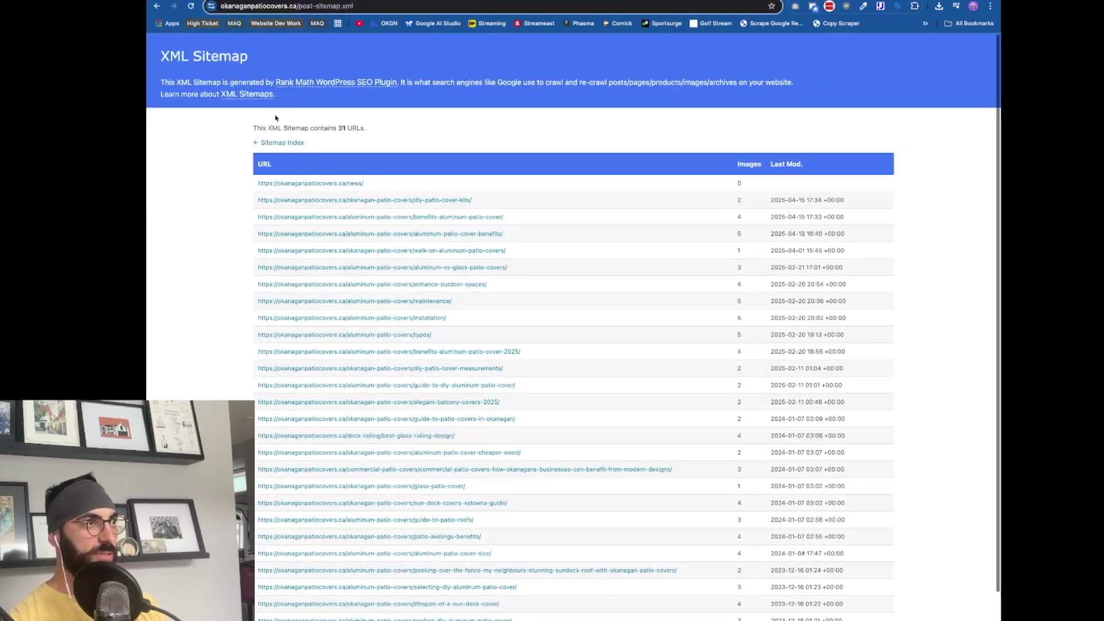
# Return to the sitemap index and open page-sitemap.xml to review the site's page URLs
pyautogui.click(268, 147)
pyautogui.click(328, 186)
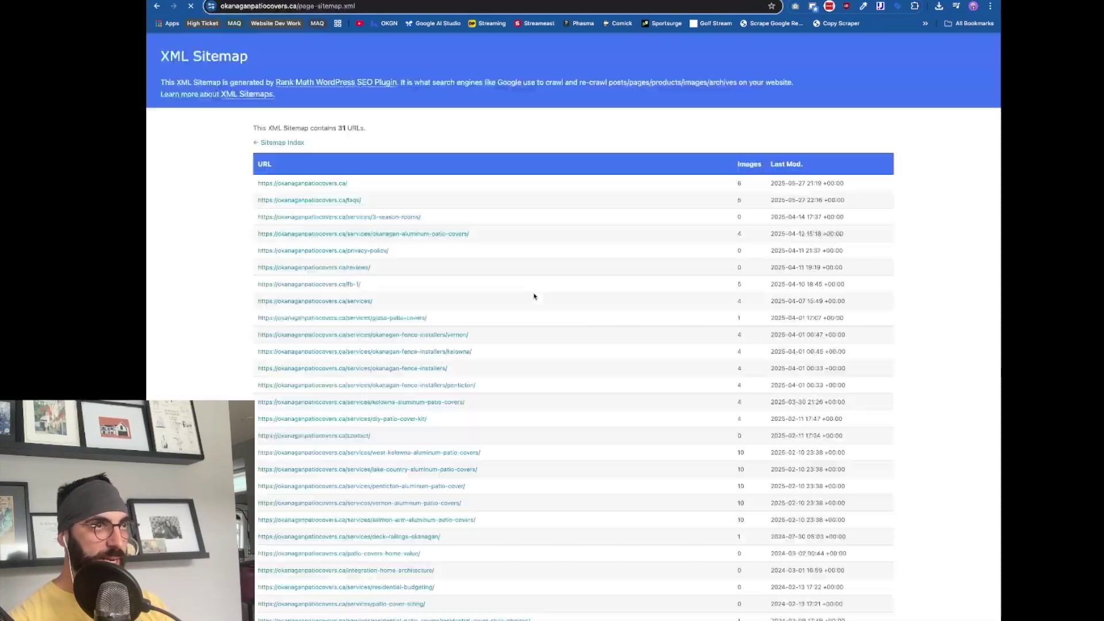
pyautogui.scroll(-1, 368, 295)
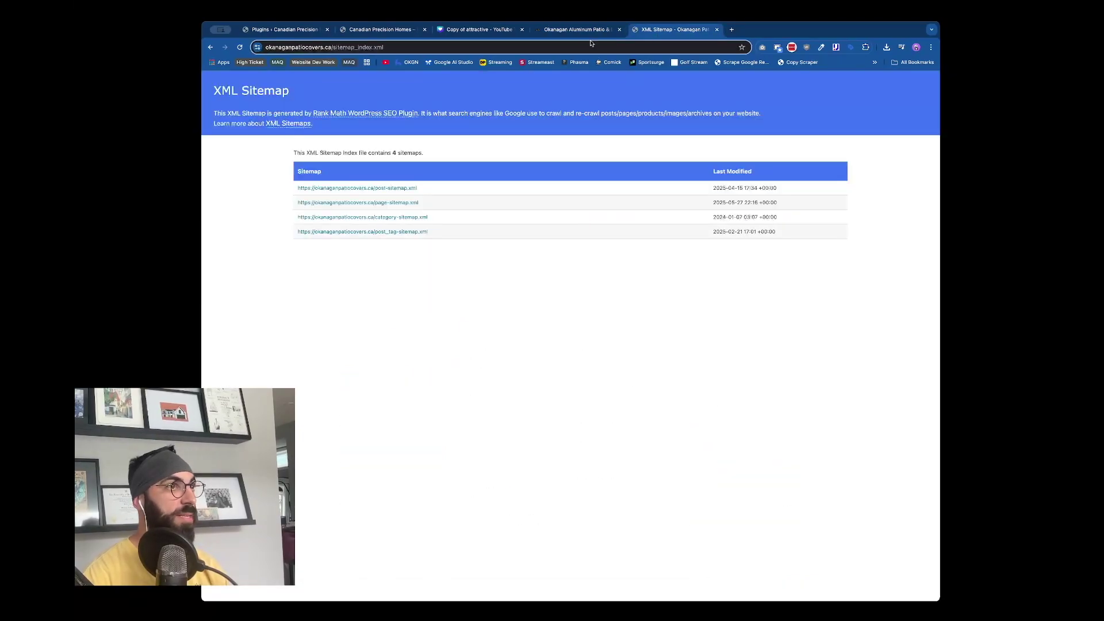
# On the Okanagan Patio Covers site, open the footer's Patio Paradise on a Budget post and examine the footer links there
pyautogui.click(577, 29)
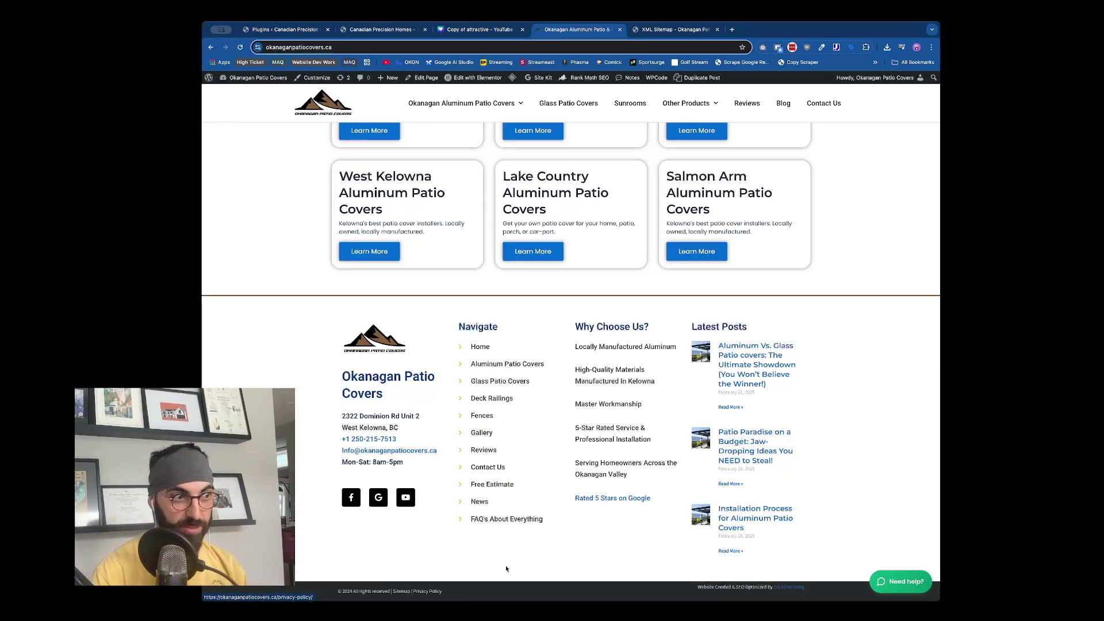
pyautogui.click(729, 453)
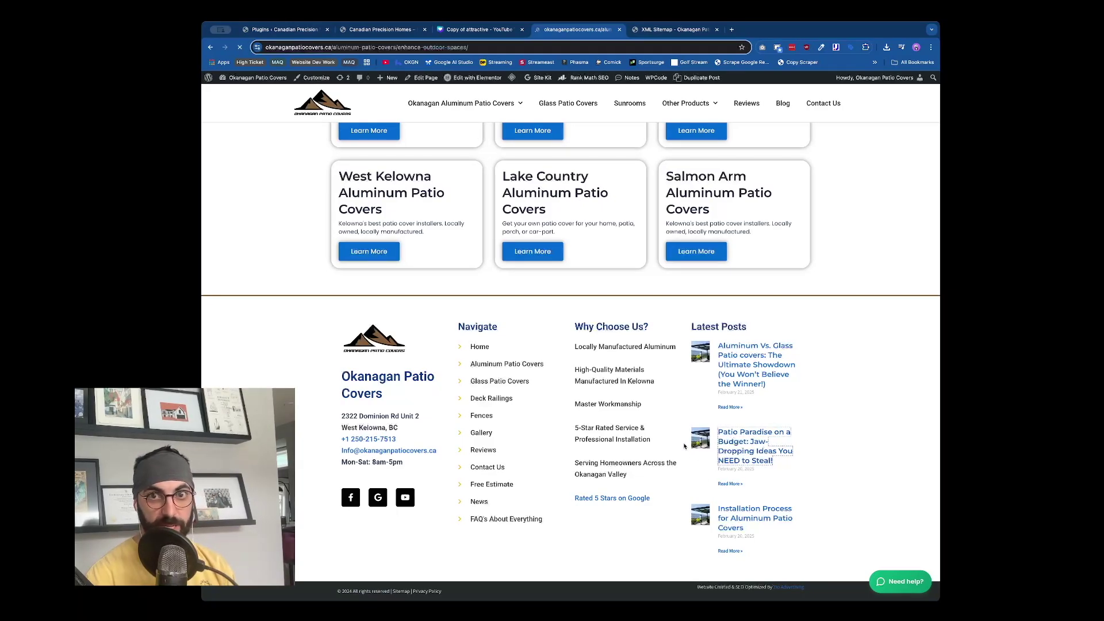
pyautogui.scroll(-10, 469, 523)
pyautogui.scroll(-15, 469, 523)
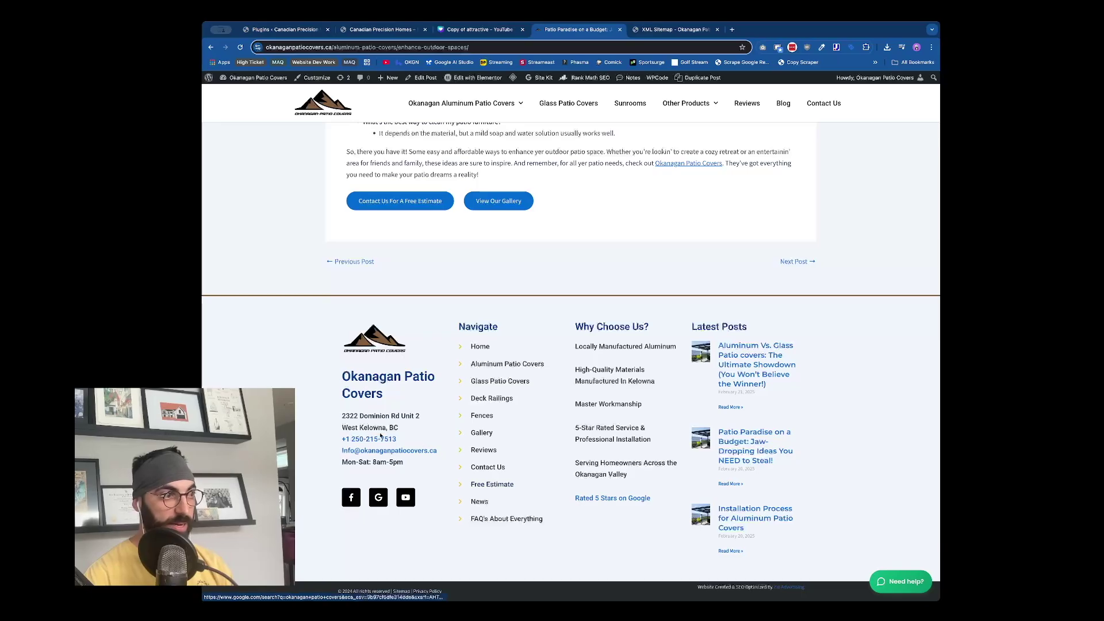
# Go back to the Okanagan Patio Covers home page and open the Salmon Arm Aluminum Patio Covers page
pyautogui.click(482, 346)
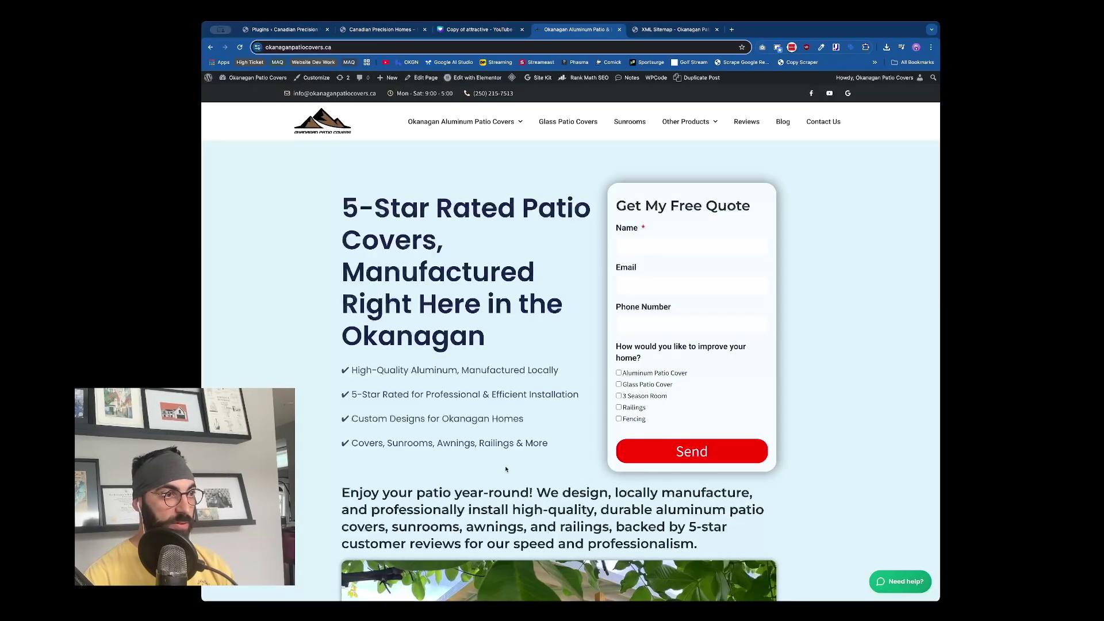
pyautogui.scroll(-20, 547, 553)
pyautogui.click(696, 251)
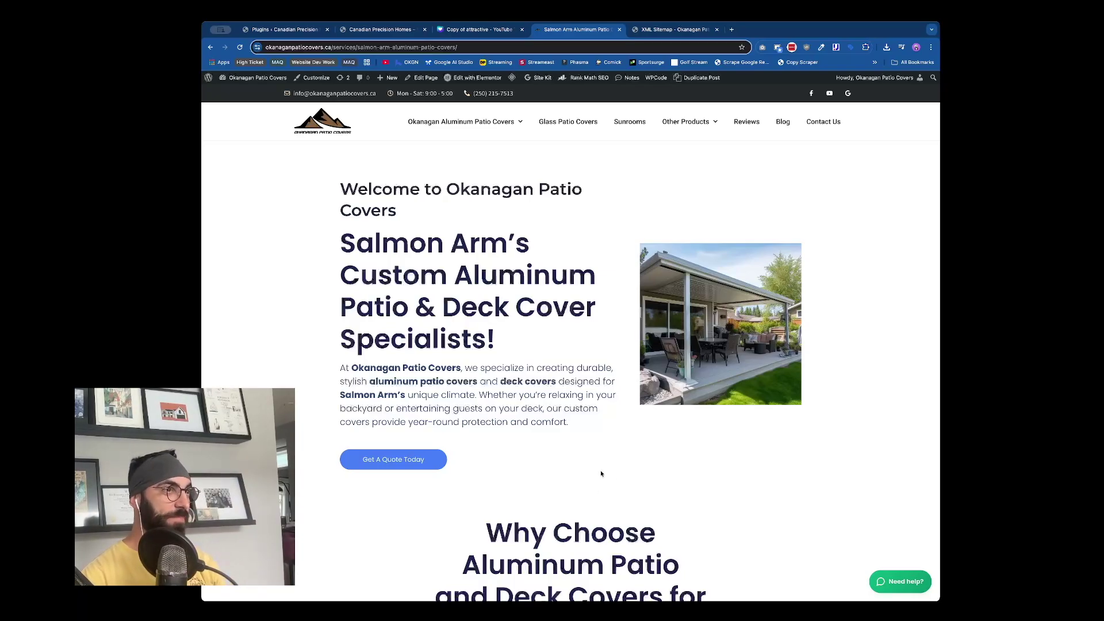
# Switch to the Canadian Precision Homes home page and examine the copyright and credit line in its footer
pyautogui.click(379, 30)
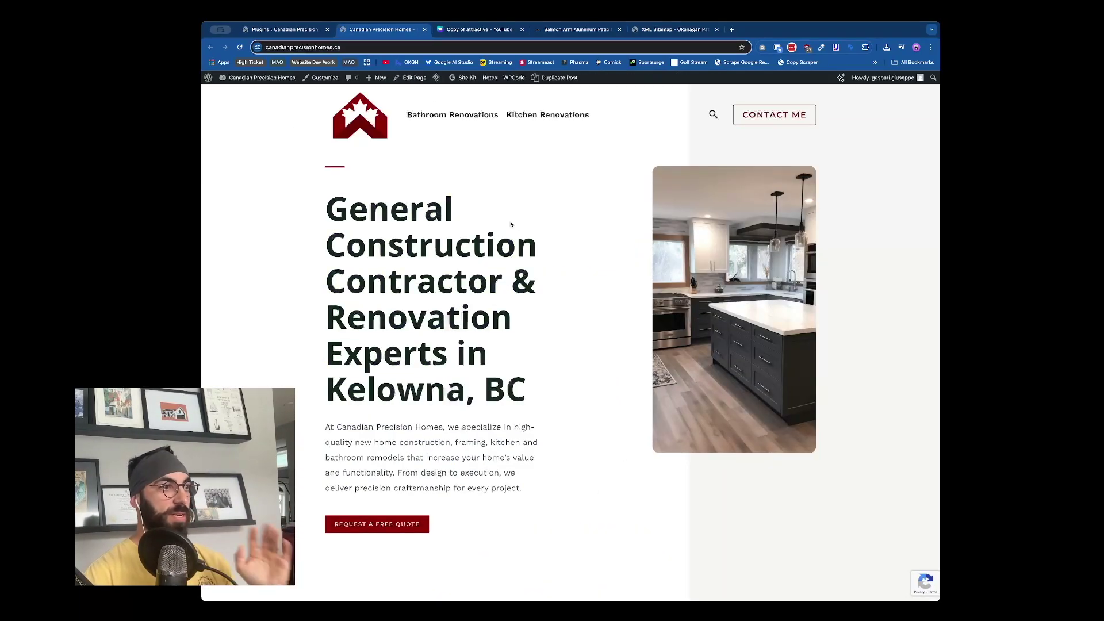
pyautogui.scroll(-20, 572, 435)
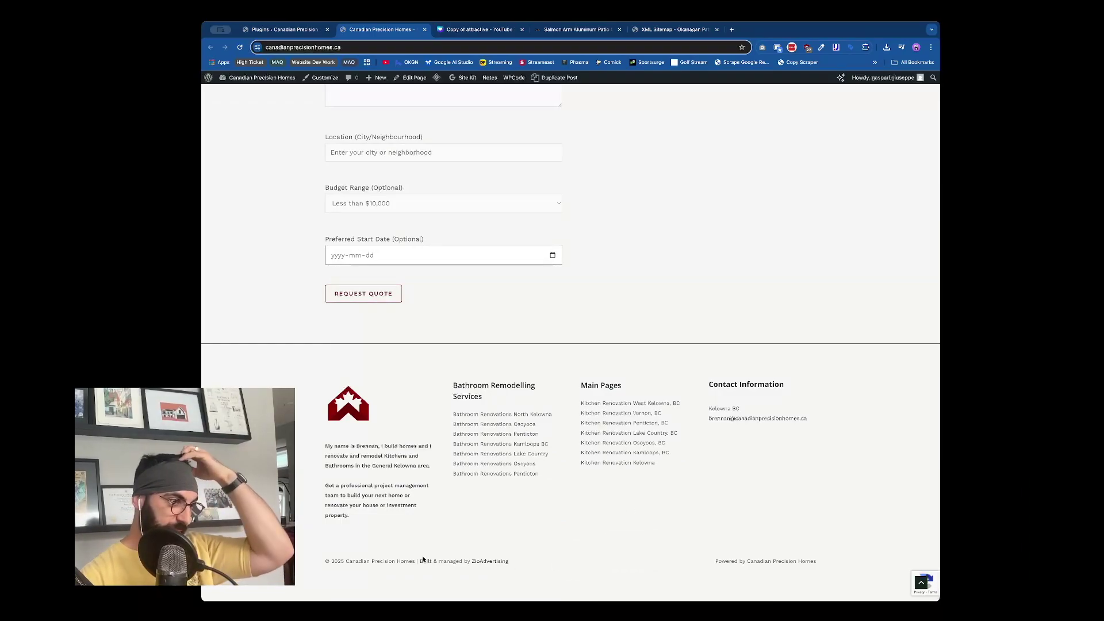
pyautogui.moveTo(358, 560); pyautogui.dragTo(548, 564)
pyautogui.click(670, 565)
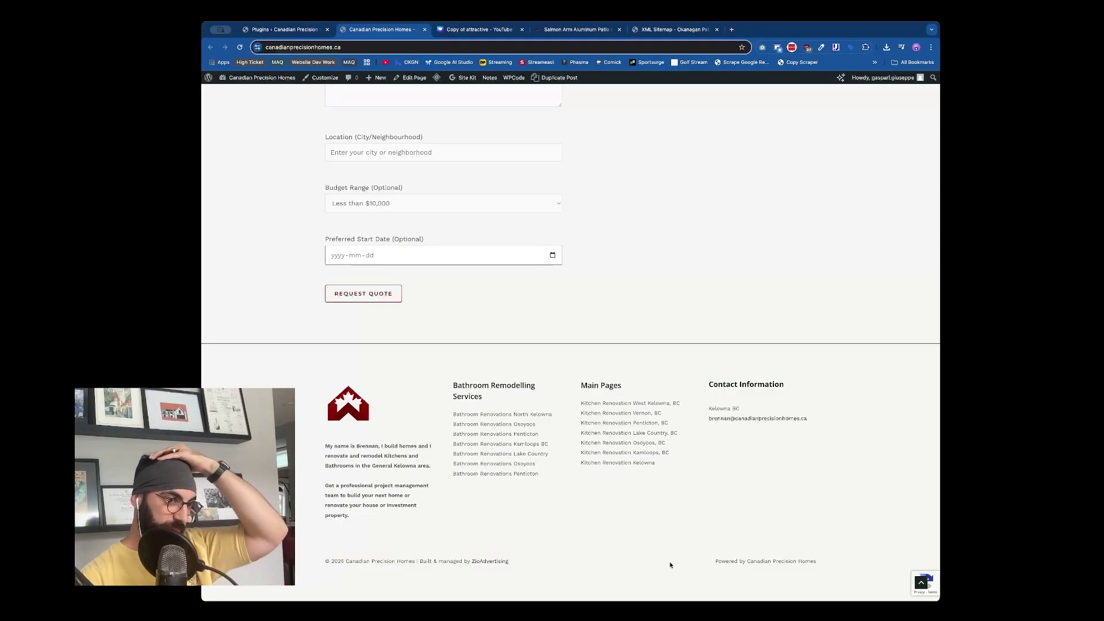
pyautogui.tripleClick(488, 566)
pyautogui.click(567, 556)
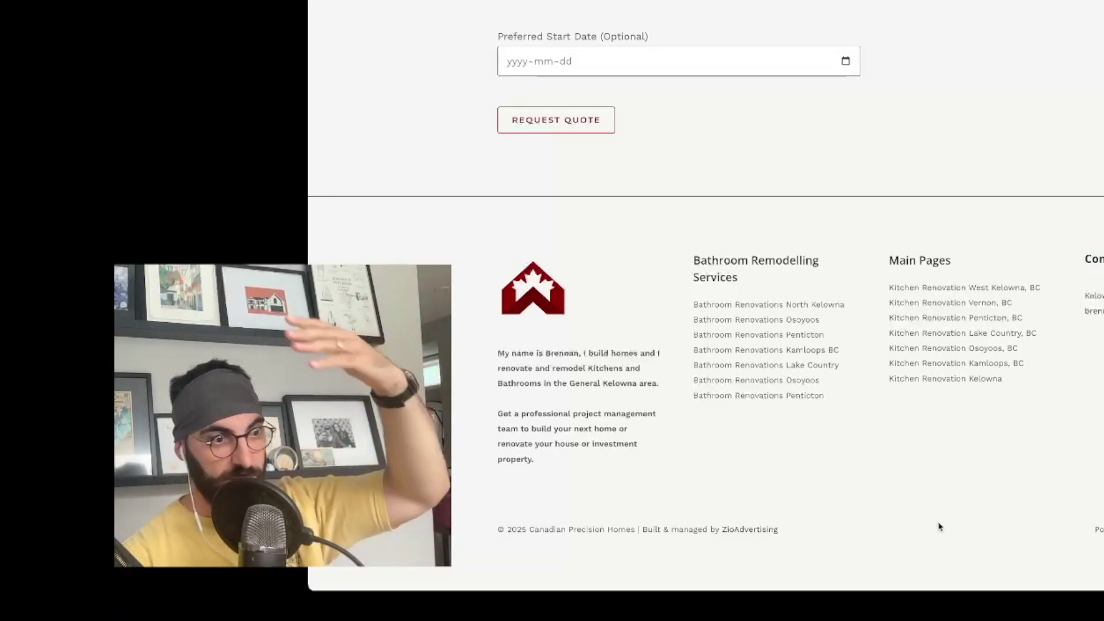
pyautogui.tripleClick(713, 527)
pyautogui.click(734, 505)
pyautogui.tripleClick(858, 541)
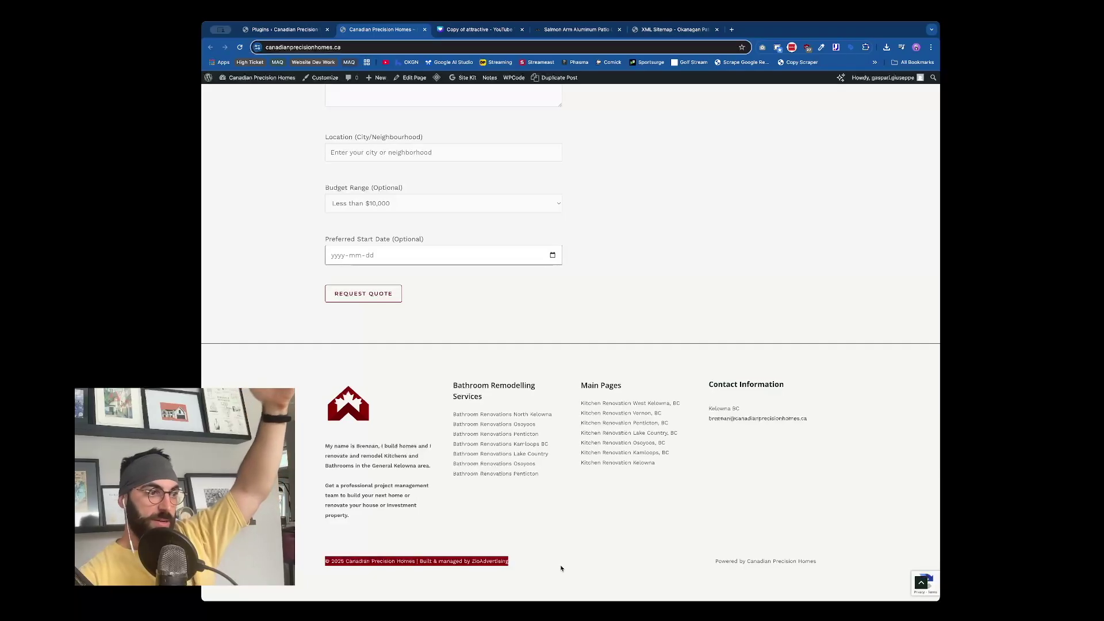
pyautogui.click(570, 560)
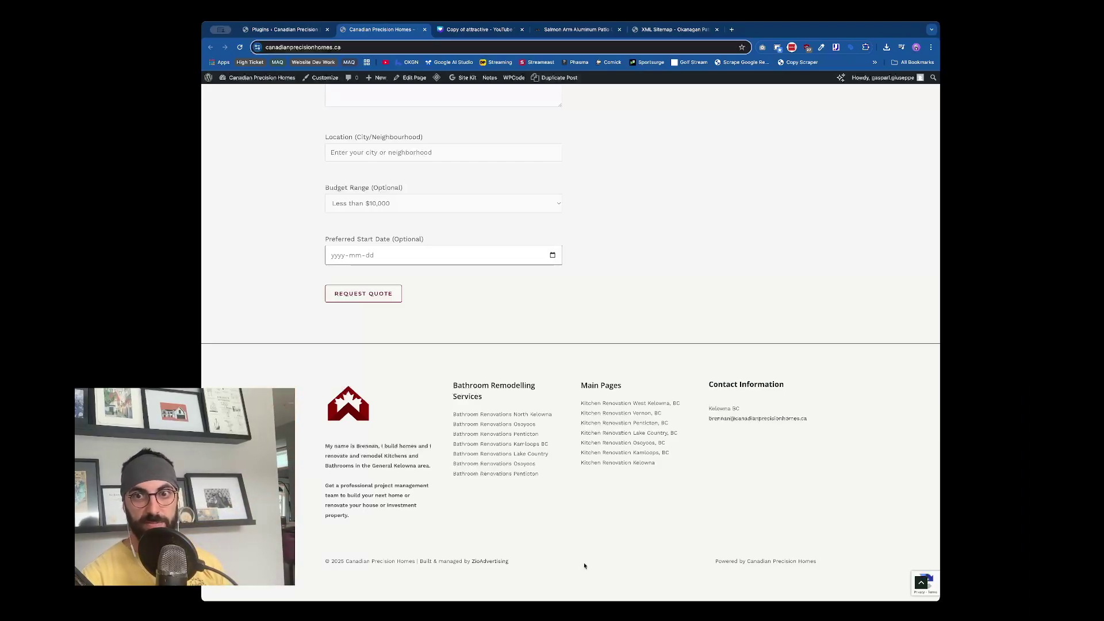
pyautogui.moveTo(707, 568); pyautogui.dragTo(690, 550)
pyautogui.click(616, 559)
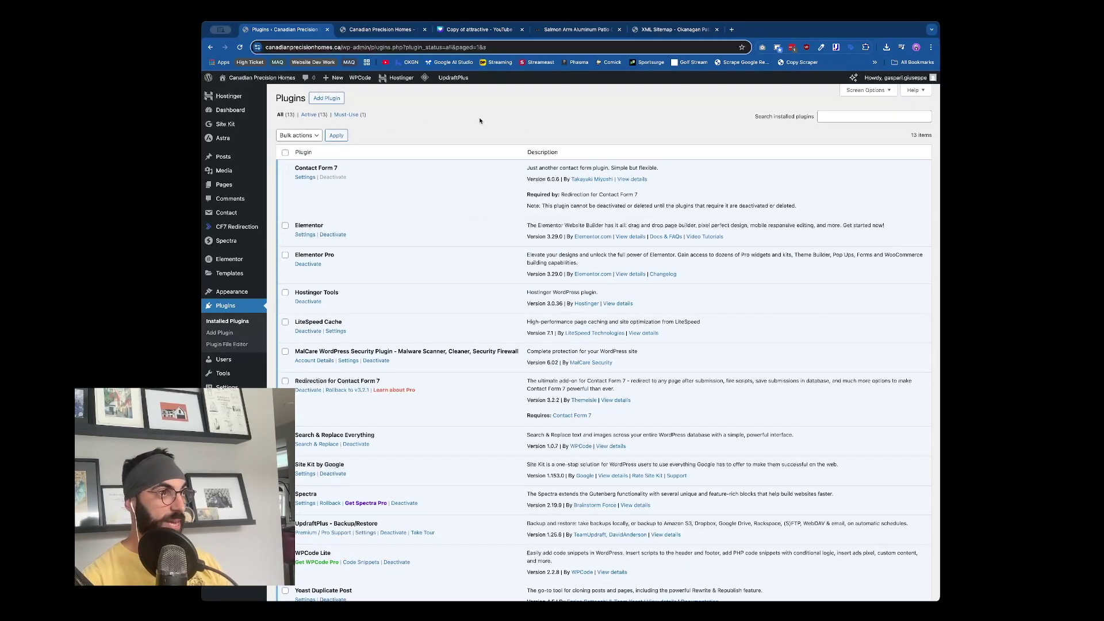
# In the Canadian Precision Homes WordPress admin, search the available plugins for yoast, then install and activate Yoast SEO
pyautogui.moveTo(212, 81)
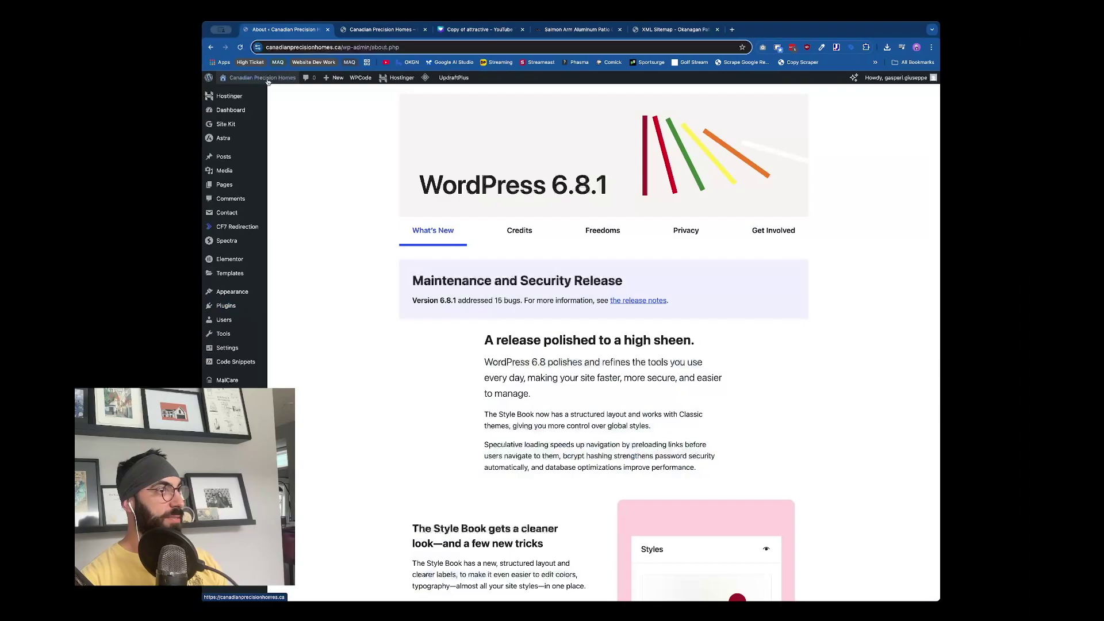
pyautogui.moveTo(242, 310)
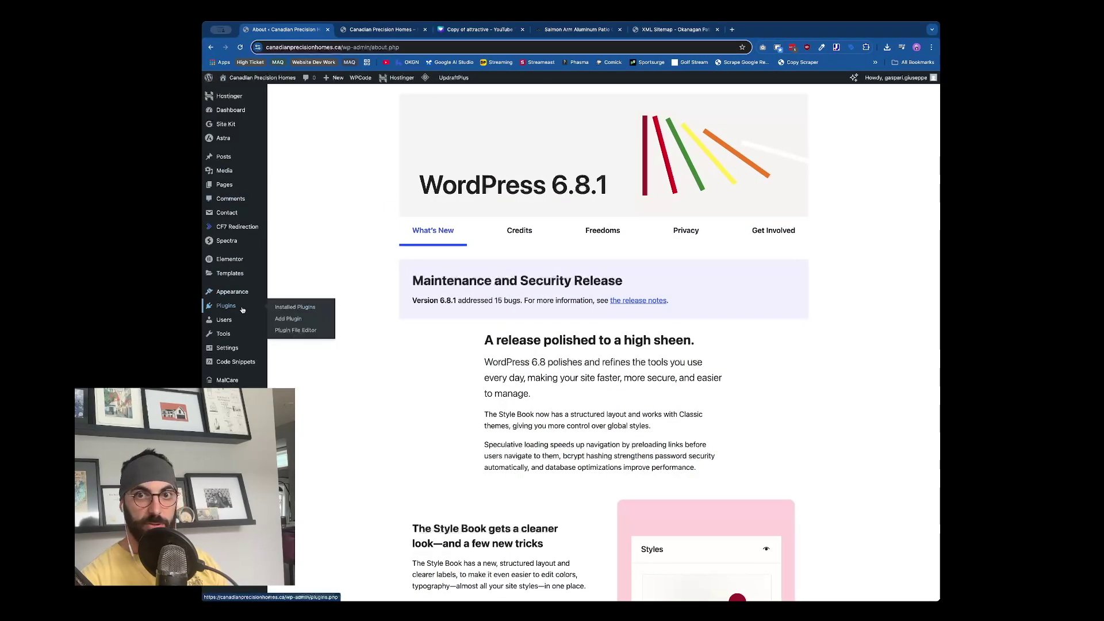
pyautogui.click(243, 310)
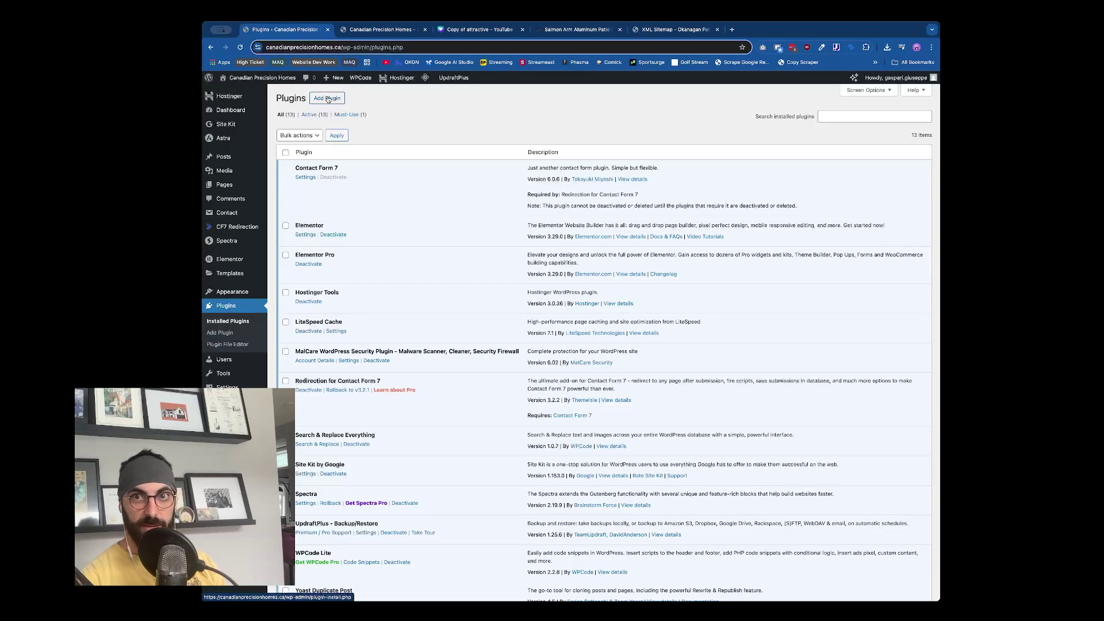
pyautogui.click(327, 102)
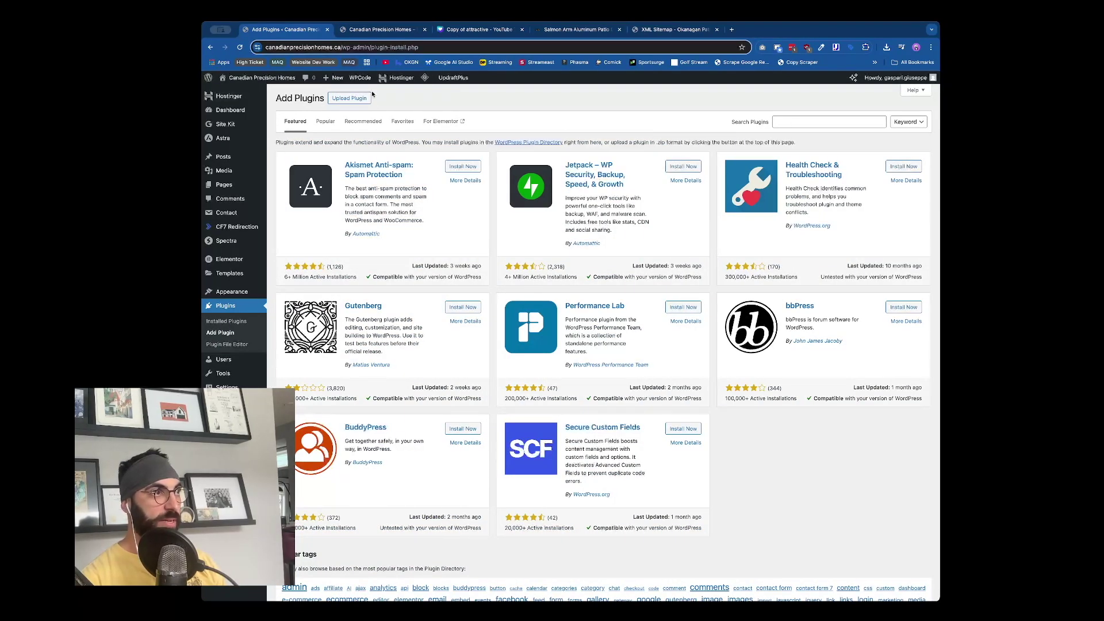
pyautogui.click(839, 123)
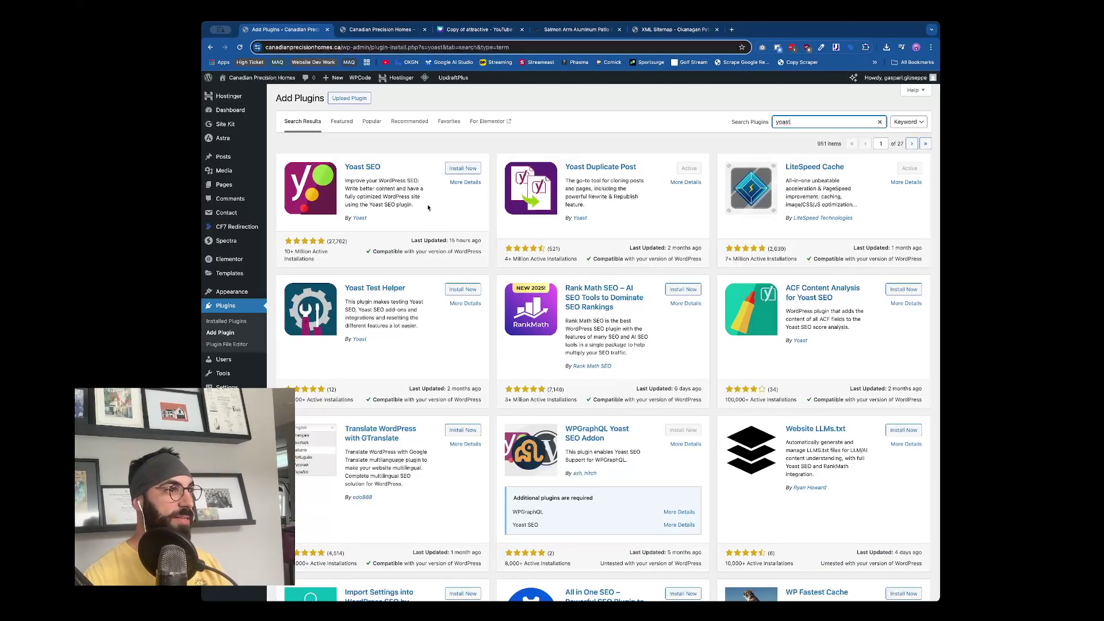
pyautogui.click(475, 169)
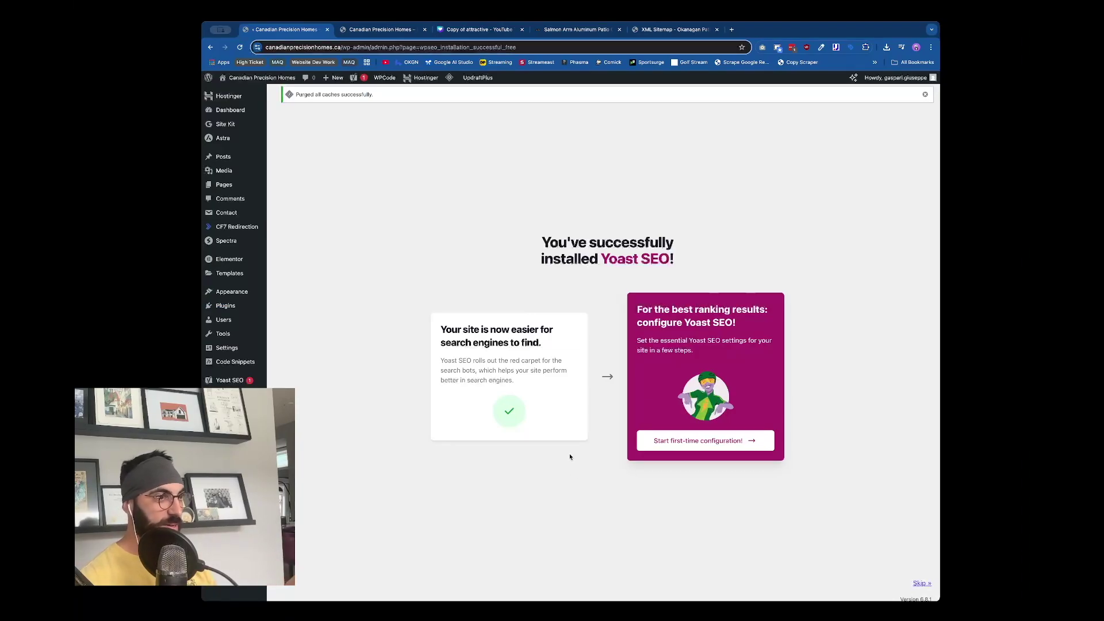
# Start Yoast SEO's first-time configuration, run the SEO data optimization and continue to site representation
pyautogui.click(741, 444)
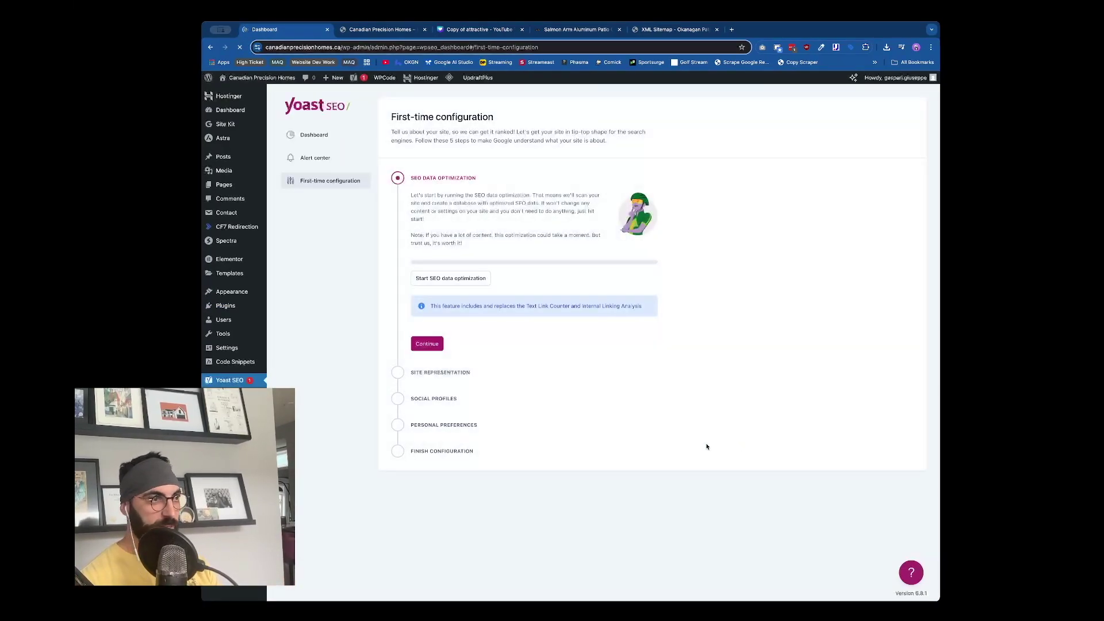
pyautogui.click(477, 279)
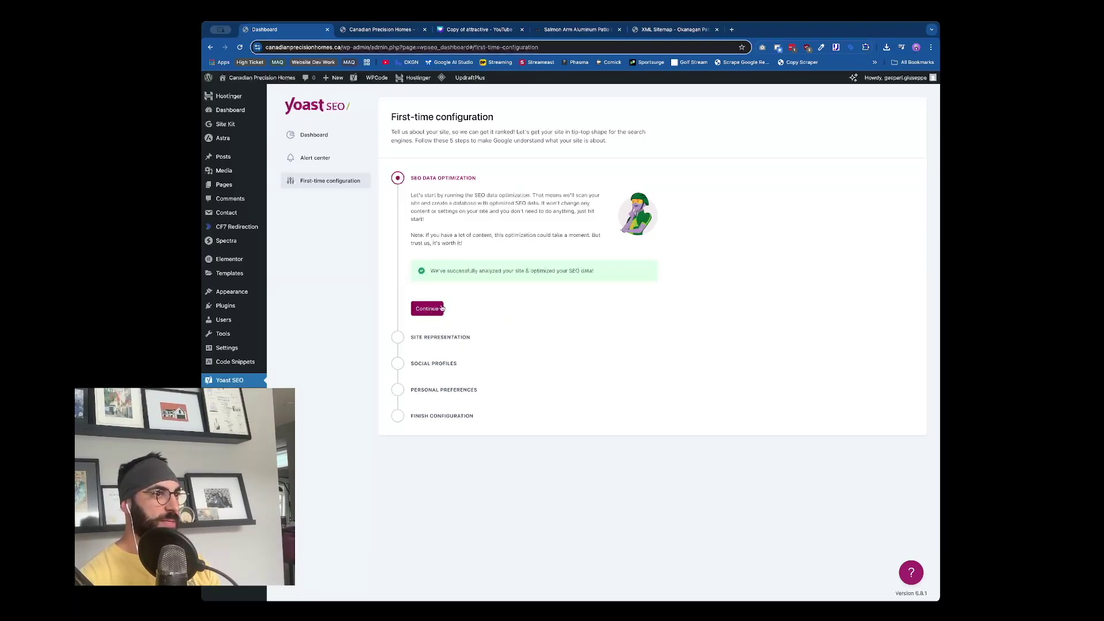
pyautogui.click(430, 309)
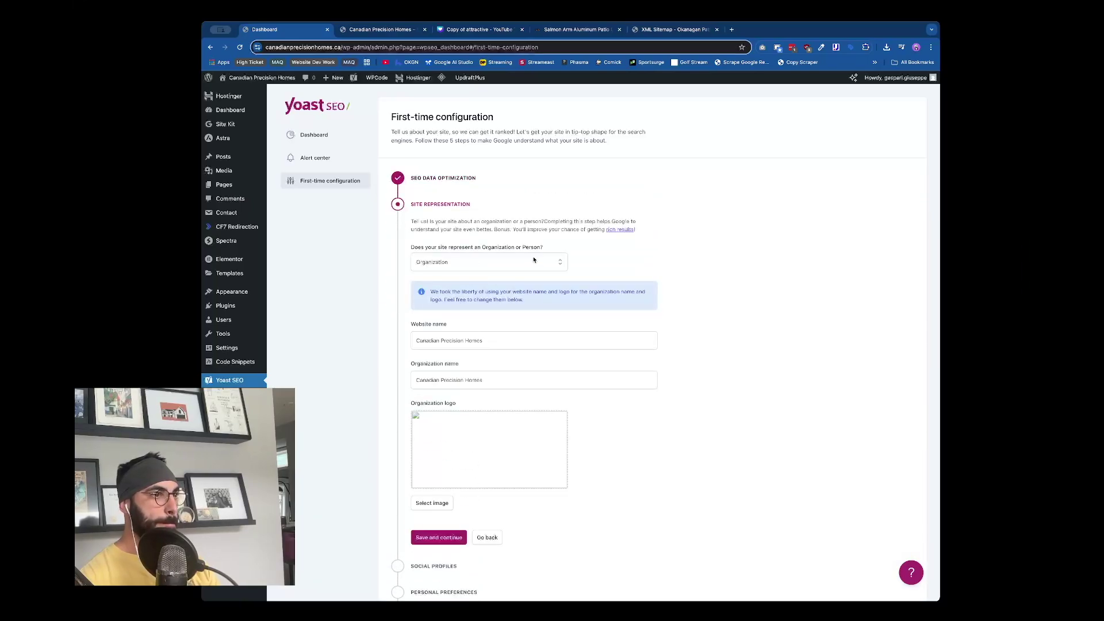
# Set Canadian-Precision-Homes-Logo.png as the organization logo and save the site representation, continuing to social profiles
pyautogui.scroll(-1, 512, 419)
pyautogui.click(446, 423)
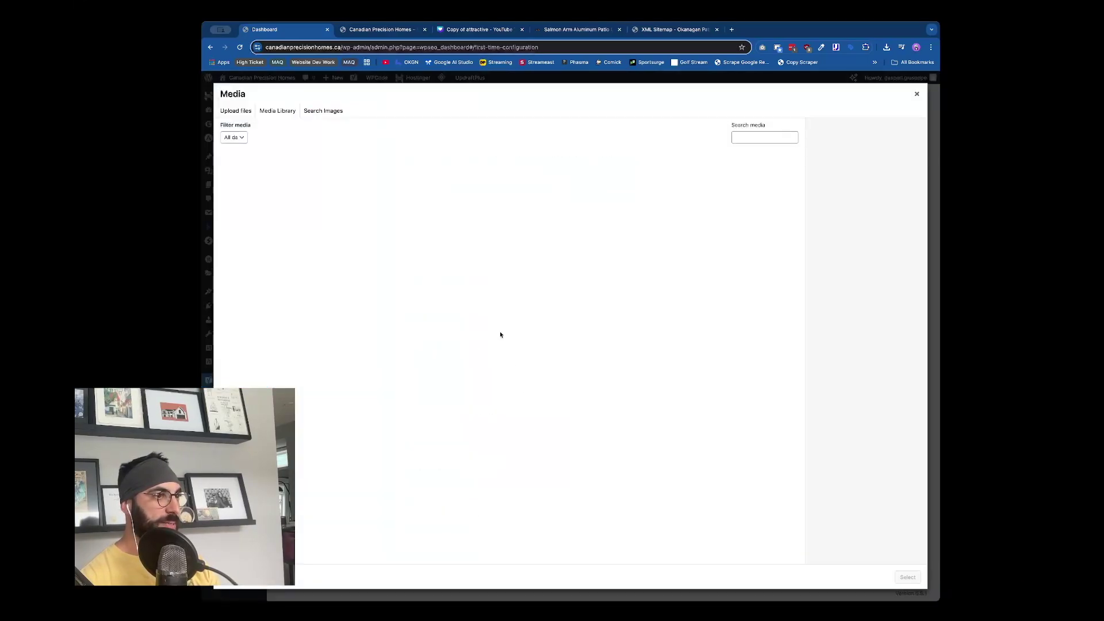
pyautogui.click(465, 182)
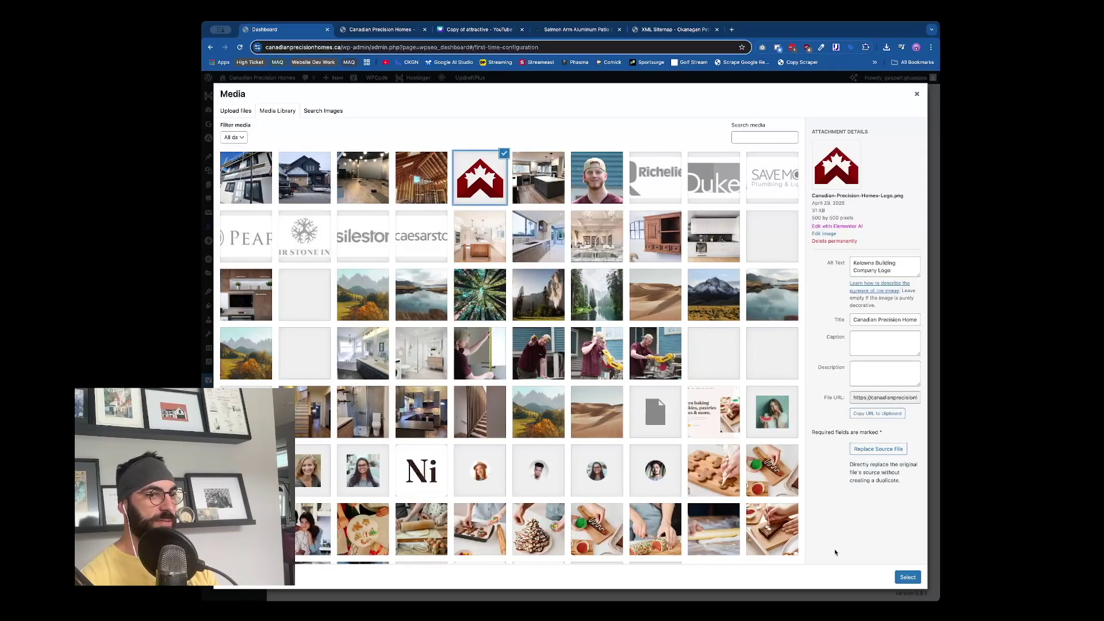
pyautogui.click(909, 578)
pyautogui.click(439, 461)
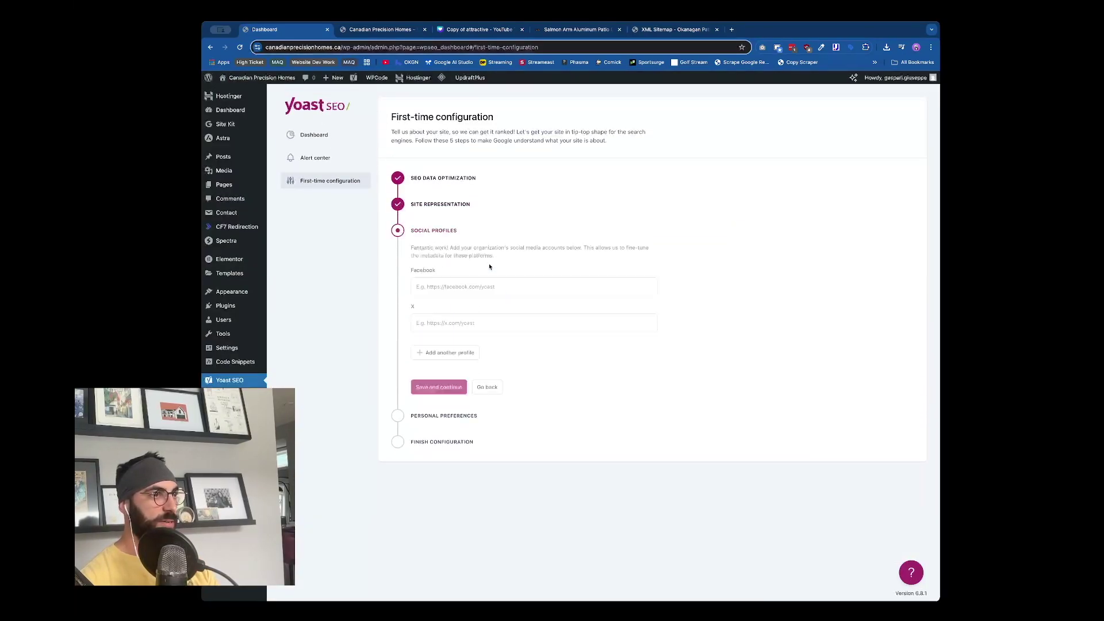
pyautogui.click(491, 289)
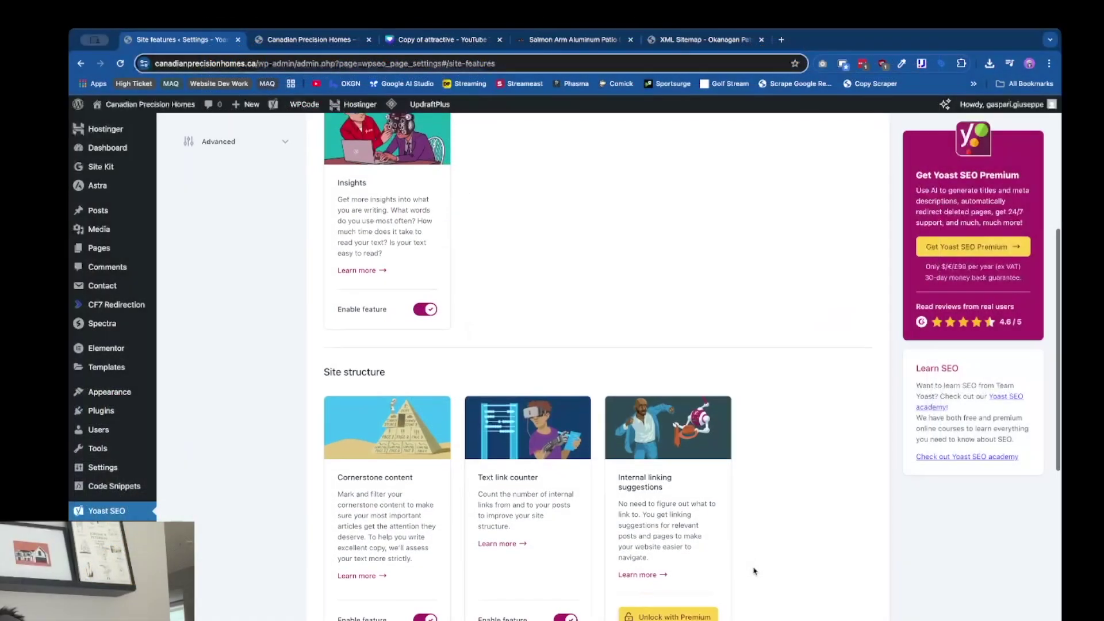
# Find "sitemap" in the Yoast SEO site features, open the site's XML sitemap and select its URL
pyautogui.press('super+f')
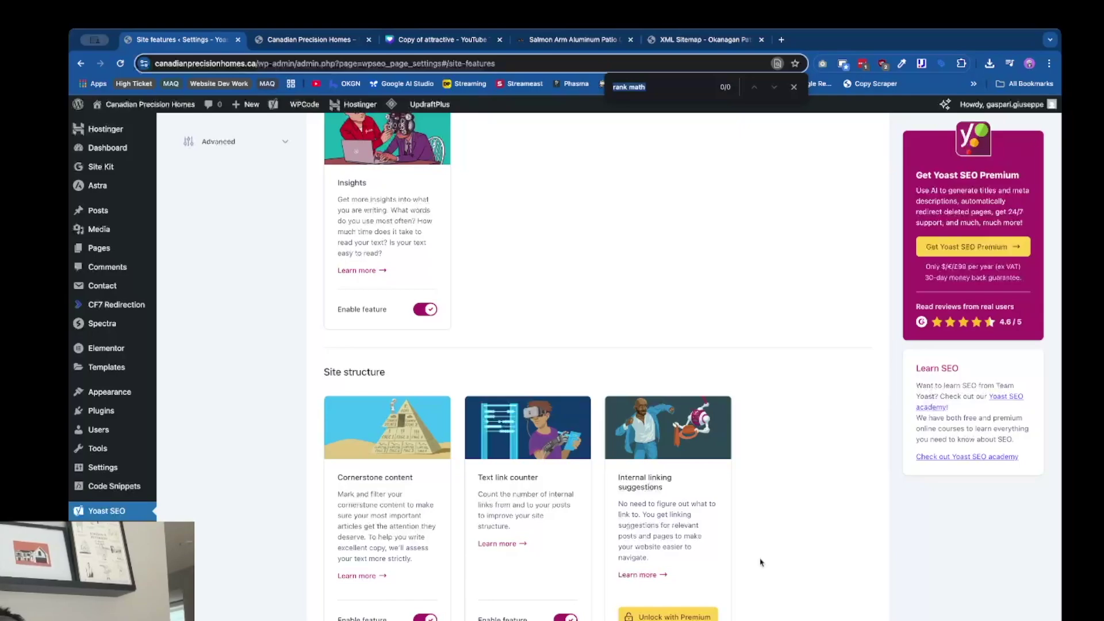
pyautogui.write('siu')
pyautogui.write('te')
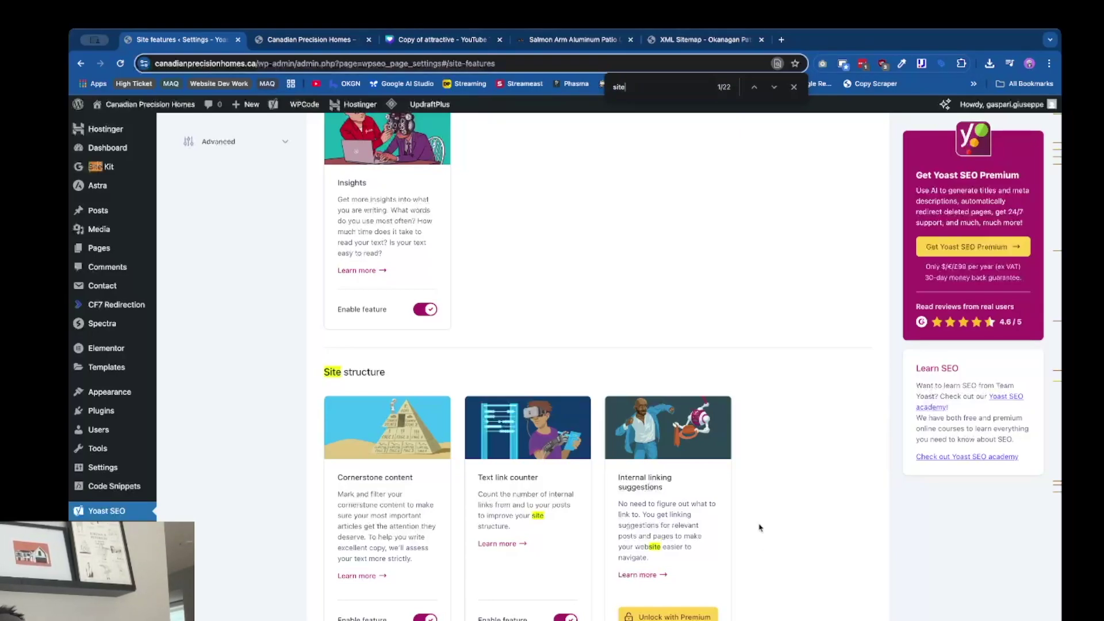
pyautogui.write('map')
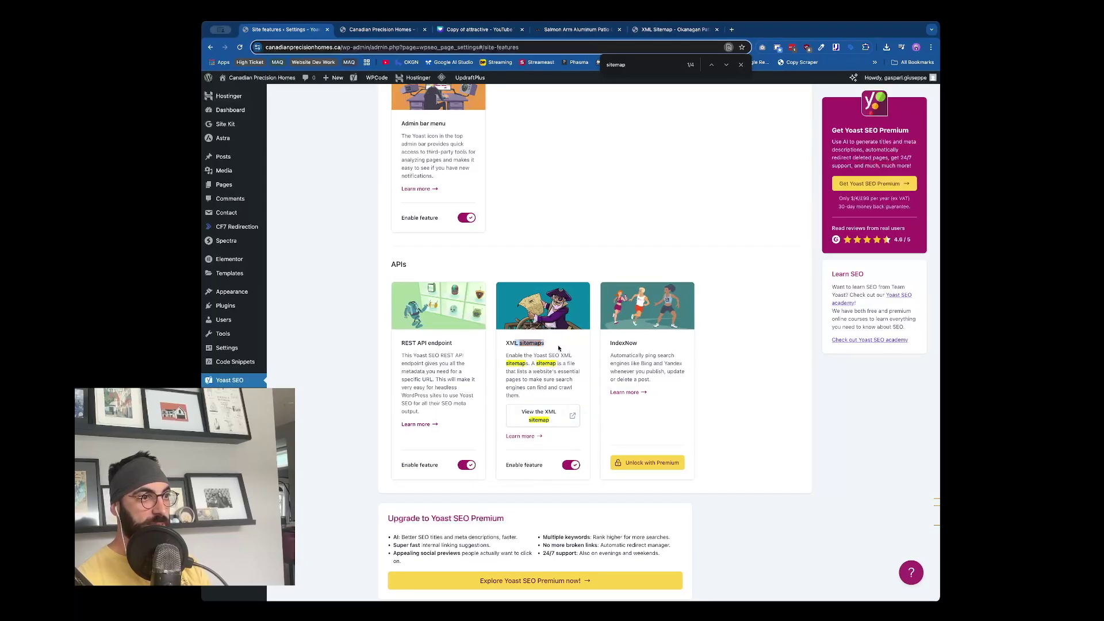
pyautogui.click(573, 418)
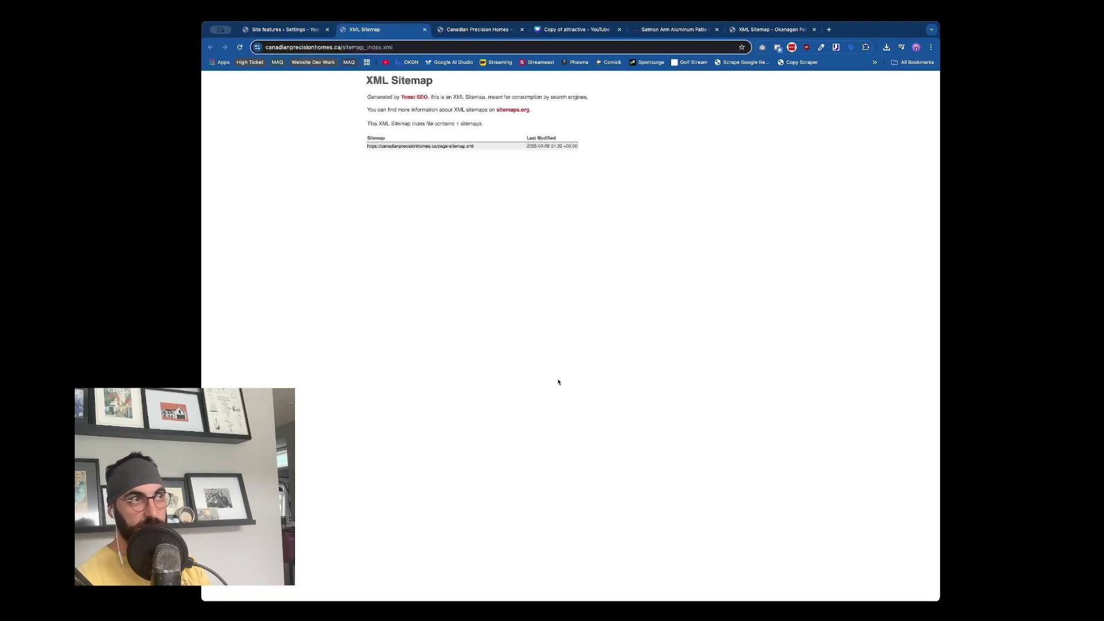
pyautogui.click(422, 47)
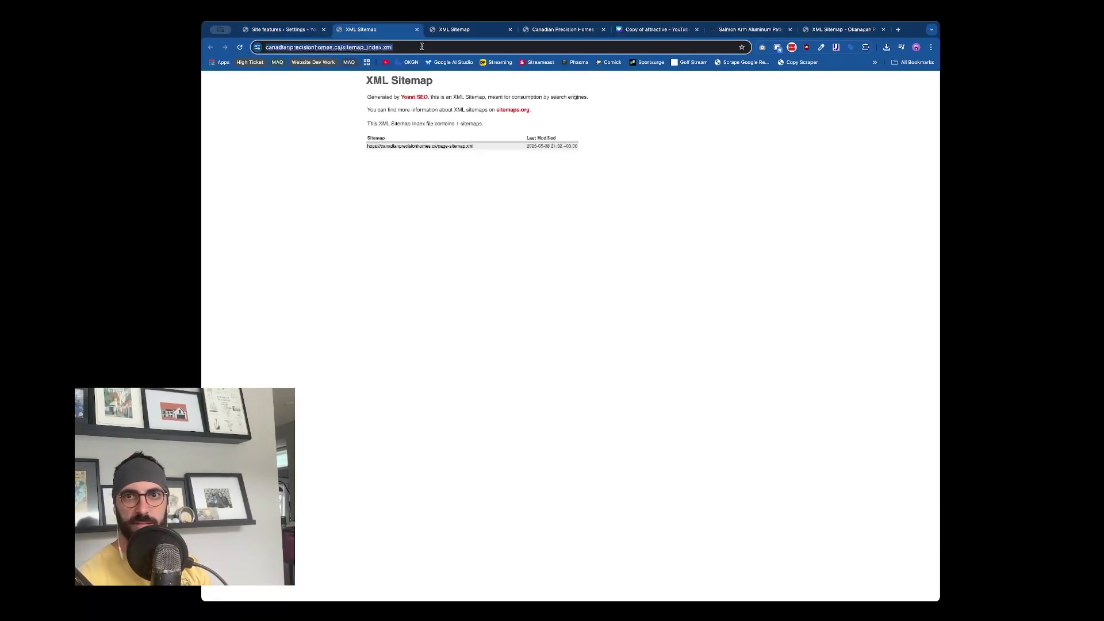
# Open the live Canadian Precision Homes homepage in a new tab and view its footer
pyautogui.press('super+Tab')
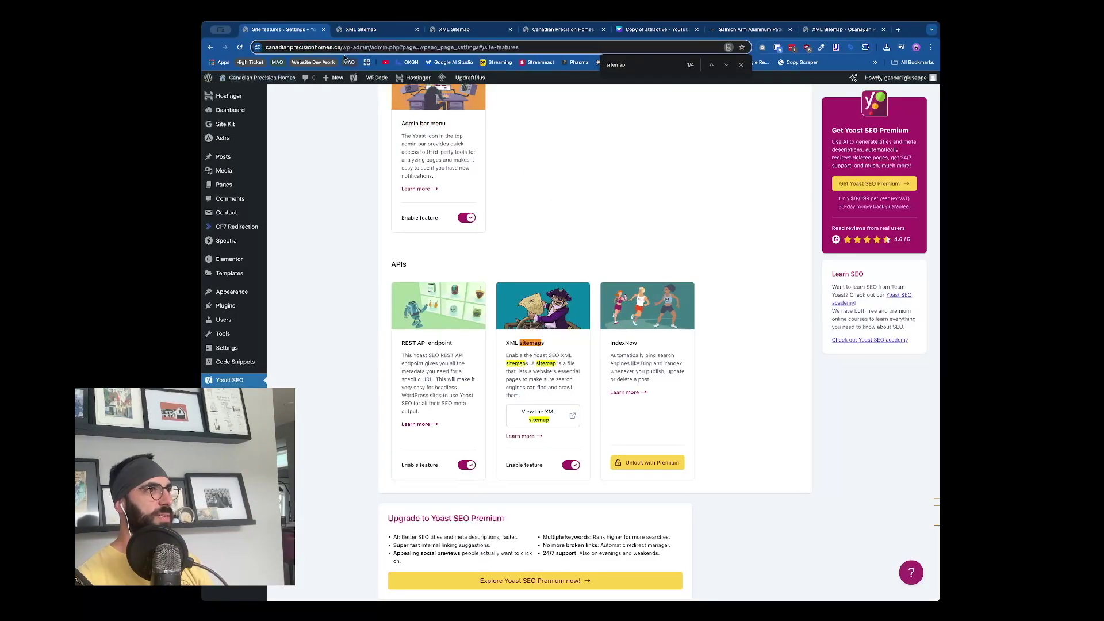
pyautogui.keyDown('super'); pyautogui.click(263, 94); pyautogui.keyUp('super')
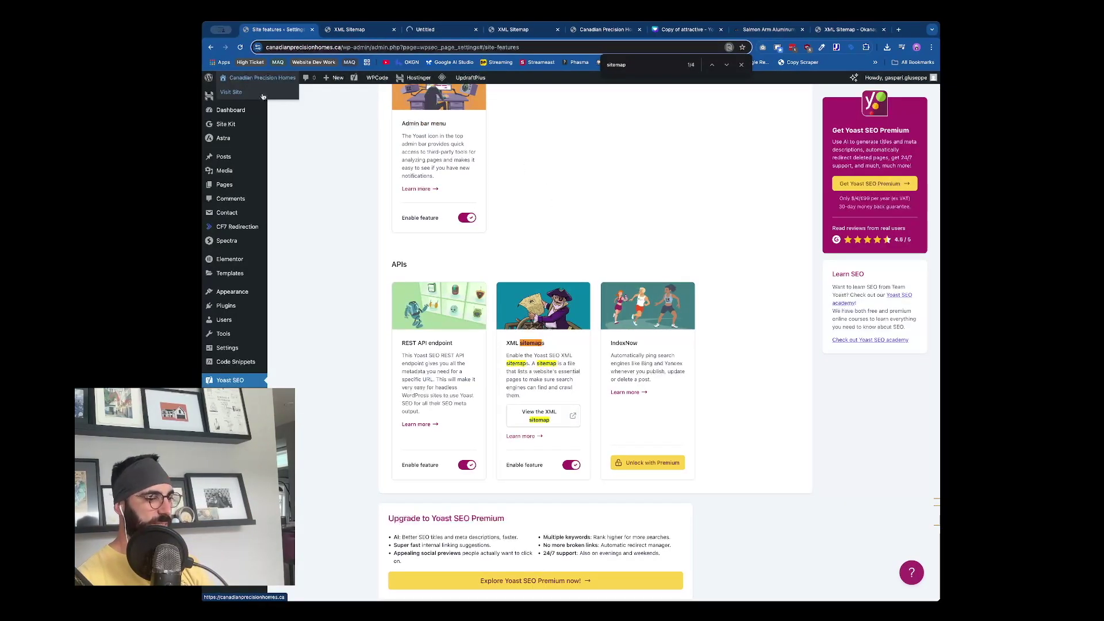
pyautogui.click(448, 32)
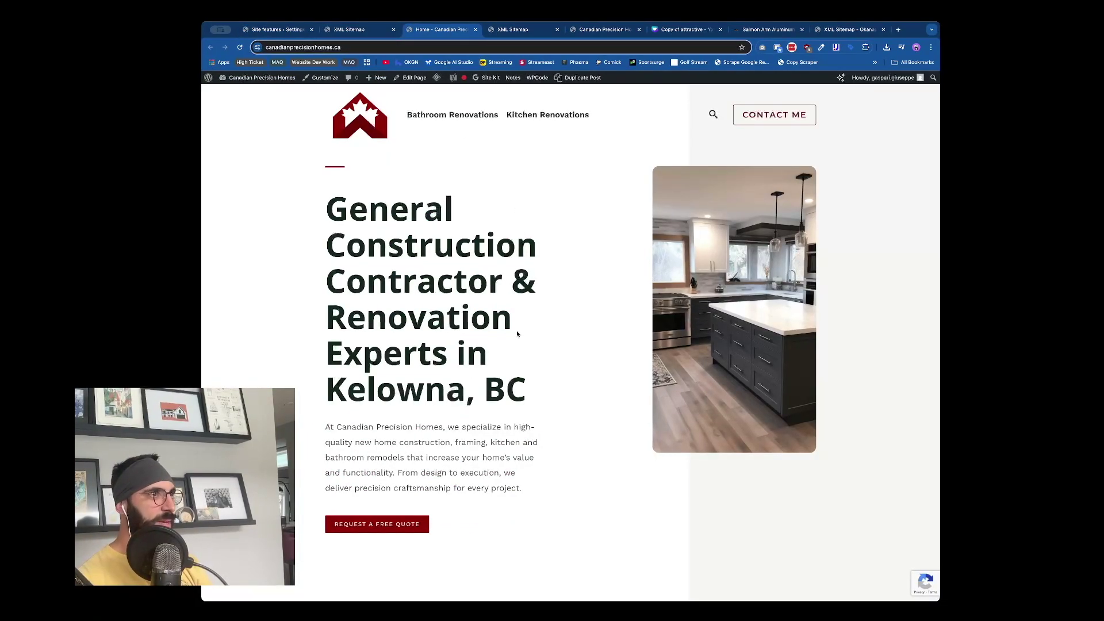
pyautogui.scroll(-20, 518, 322)
pyautogui.scroll(-2, 537, 363)
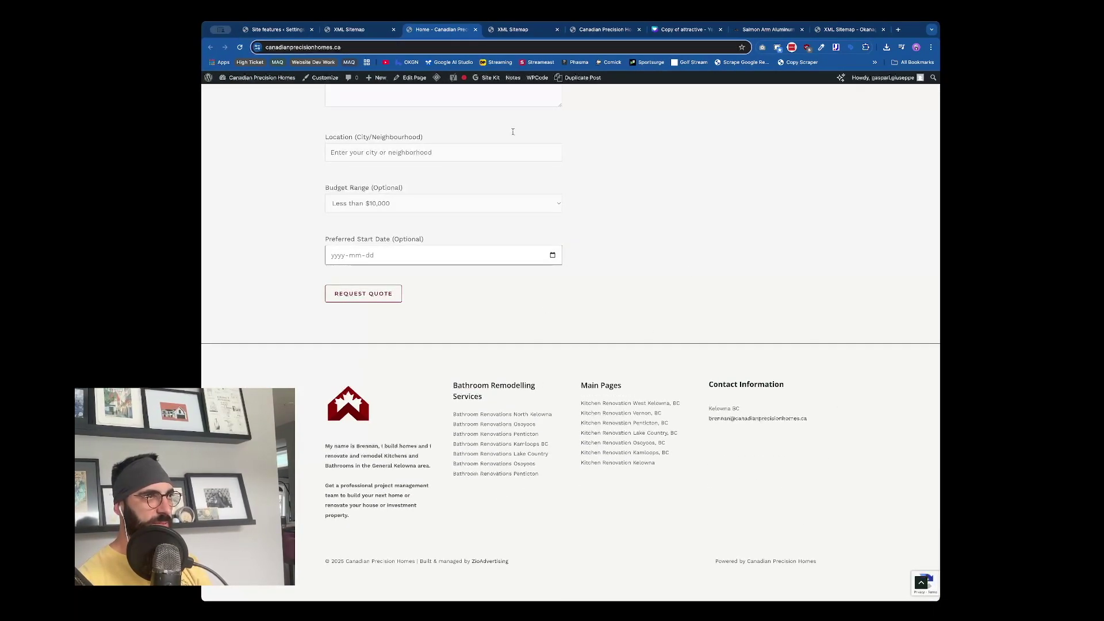
# Open the homepage in the theme customizer and bring up the footer's Copyright element for editing
pyautogui.click(414, 79)
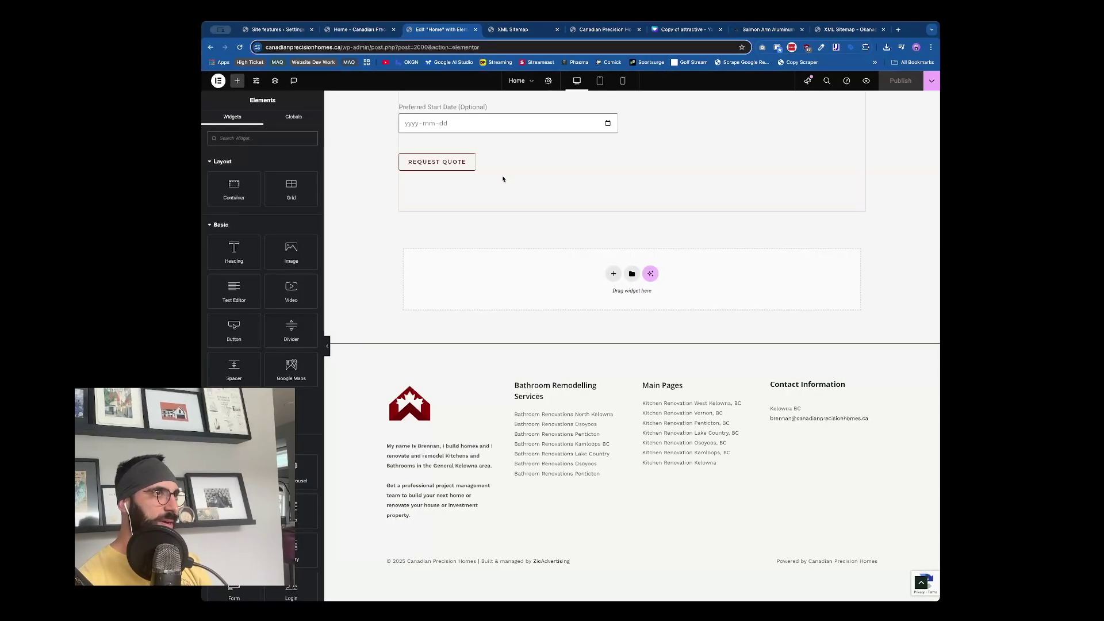
pyautogui.click(367, 32)
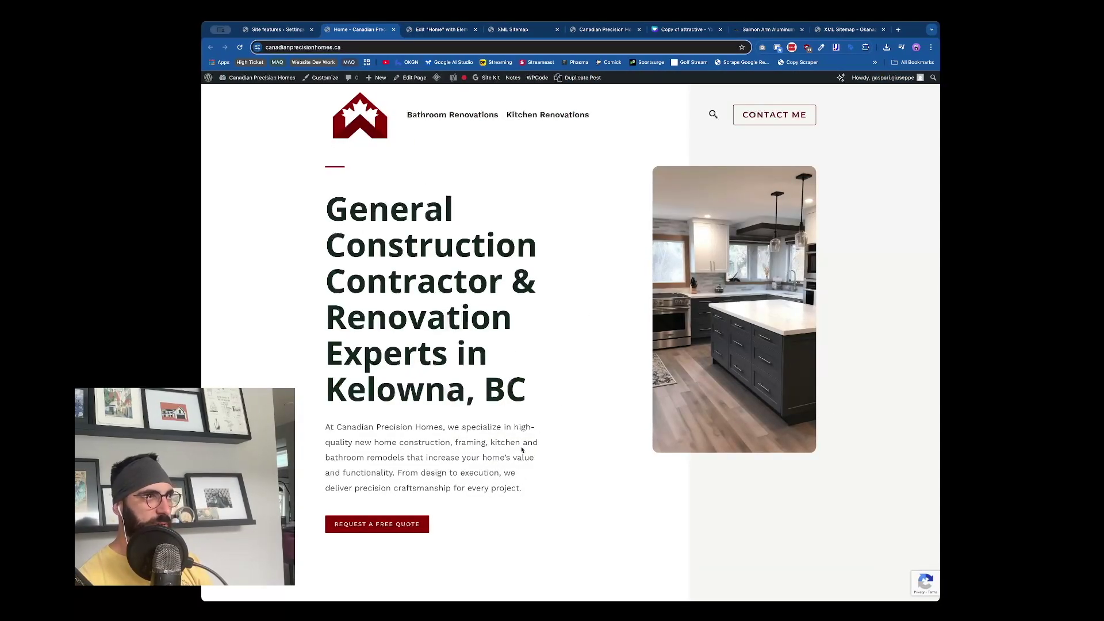
pyautogui.scroll(-20, 522, 453)
pyautogui.scroll(20, 521, 452)
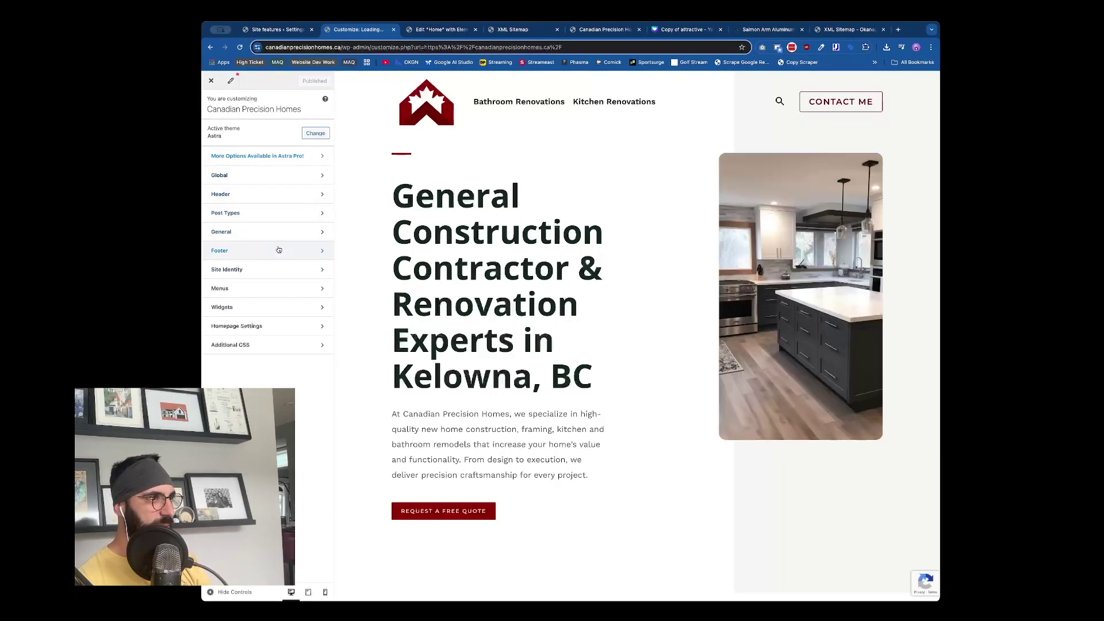
pyautogui.click(279, 250)
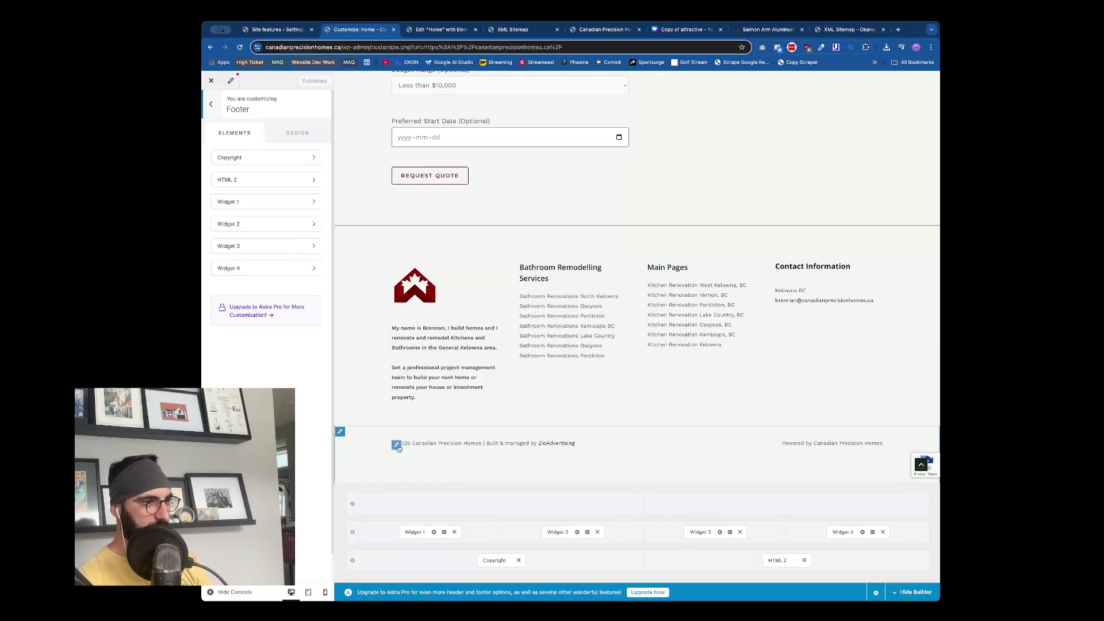
pyautogui.click(396, 446)
# Insert "Sitemap |" between the site title and "Built & managed by" in the footer copyright text
pyautogui.moveTo(215, 256); pyautogui.dragTo(275, 255)
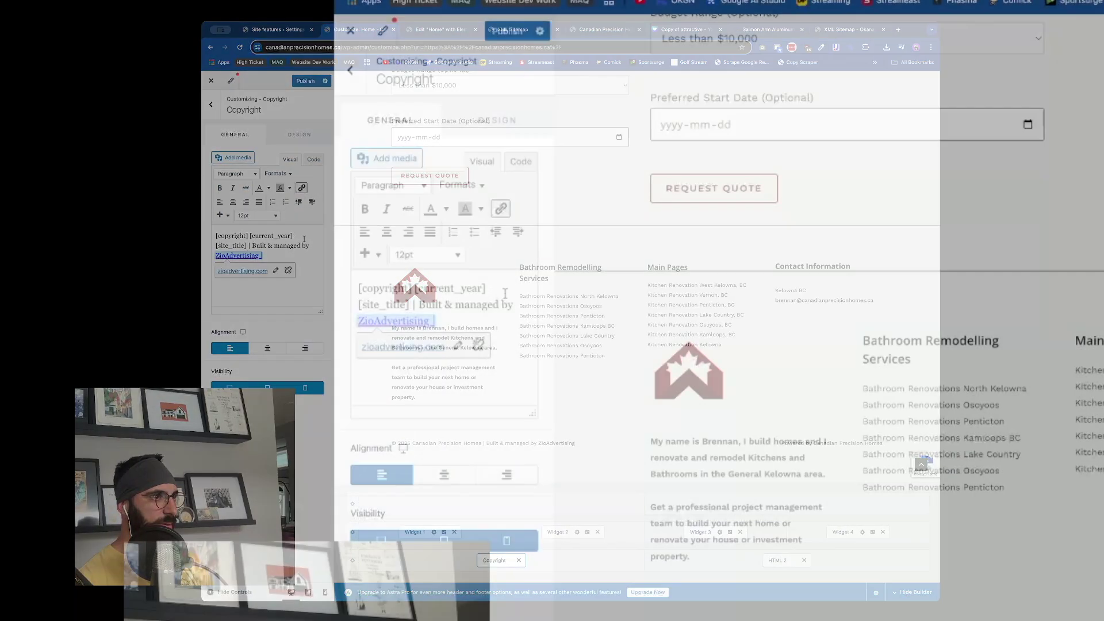
pyautogui.click(297, 237)
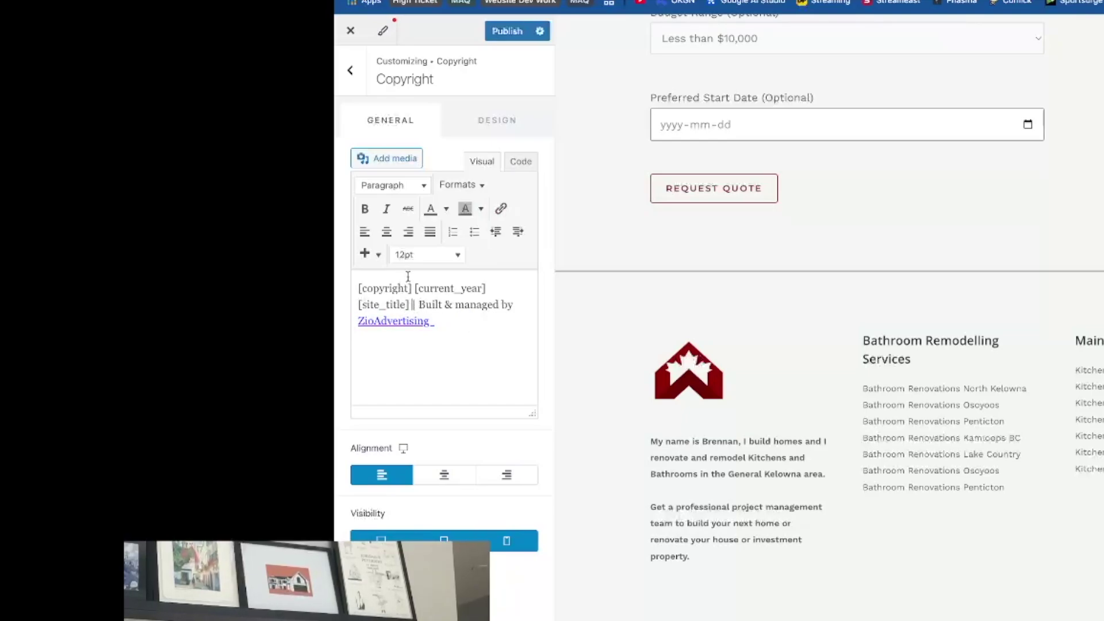
pyautogui.moveTo(373, 288); pyautogui.dragTo(482, 289)
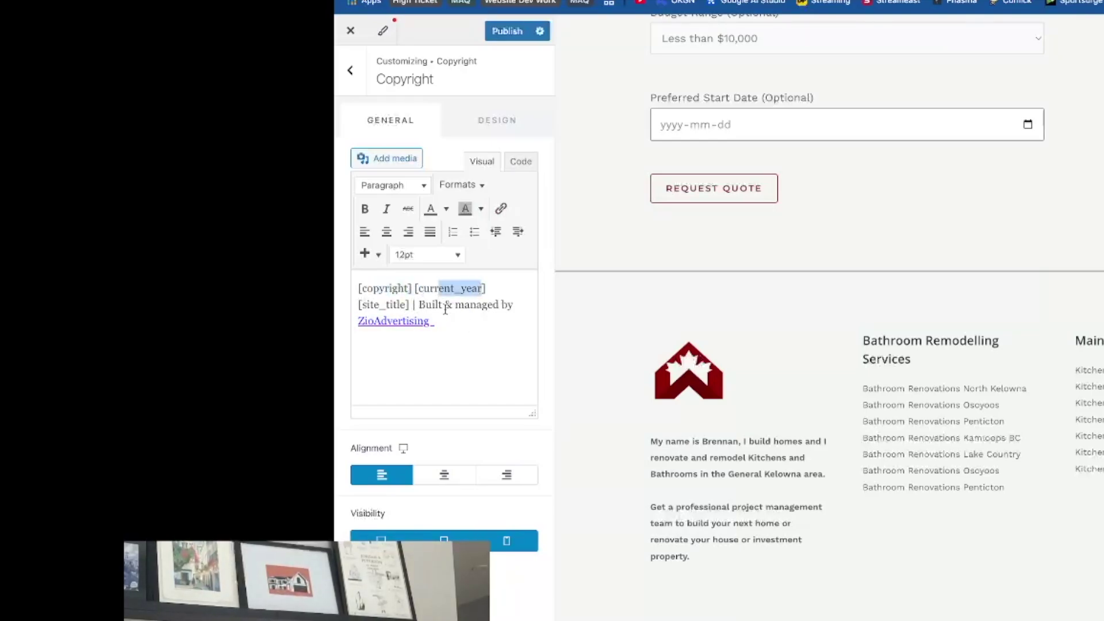
pyautogui.moveTo(372, 308); pyautogui.dragTo(484, 318)
pyautogui.click(491, 304)
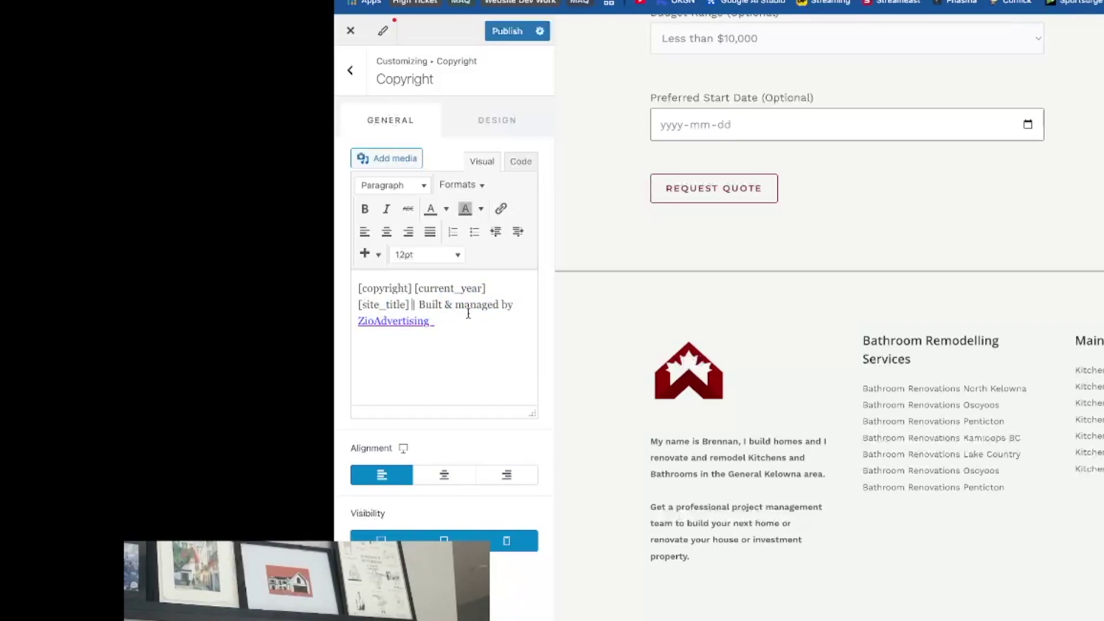
pyautogui.write('Sitemap ')
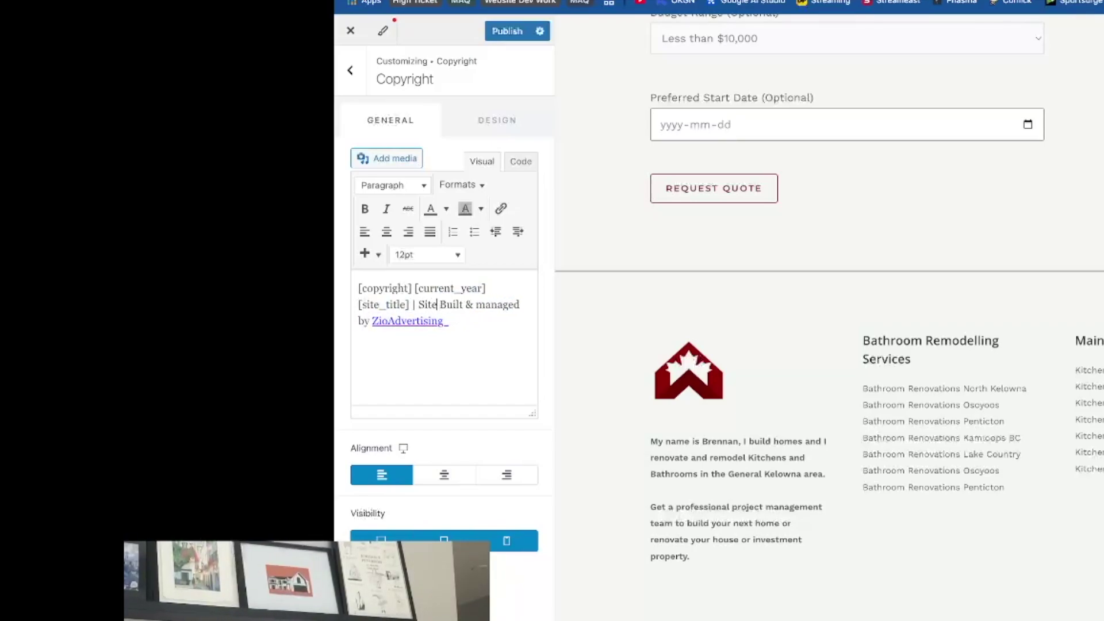
pyautogui.write('|')
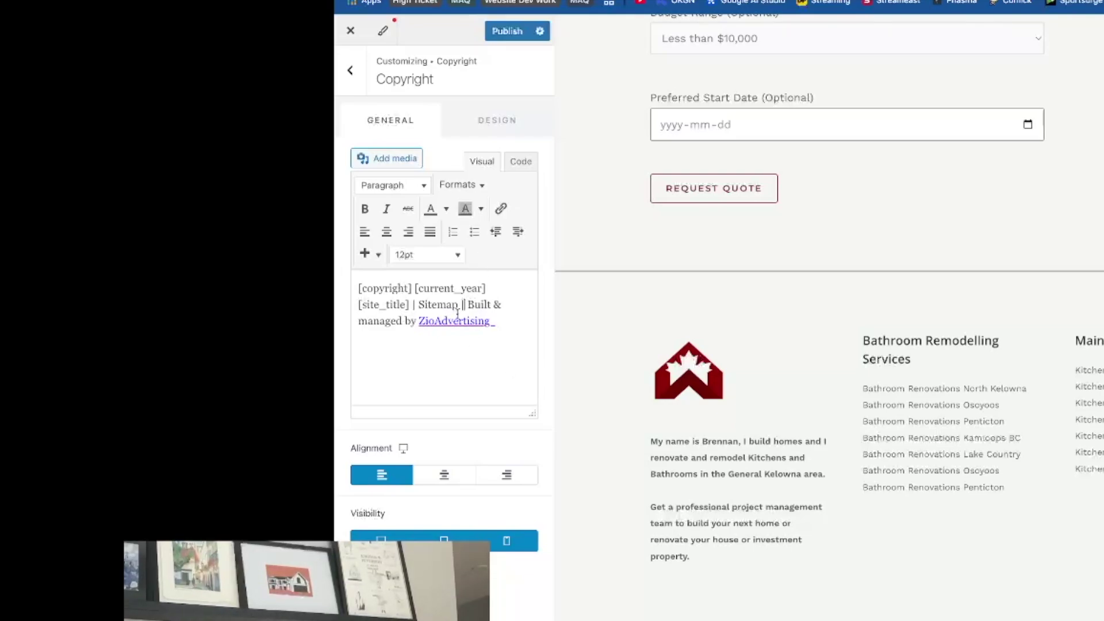
pyautogui.moveTo(459, 309); pyautogui.dragTo(418, 306)
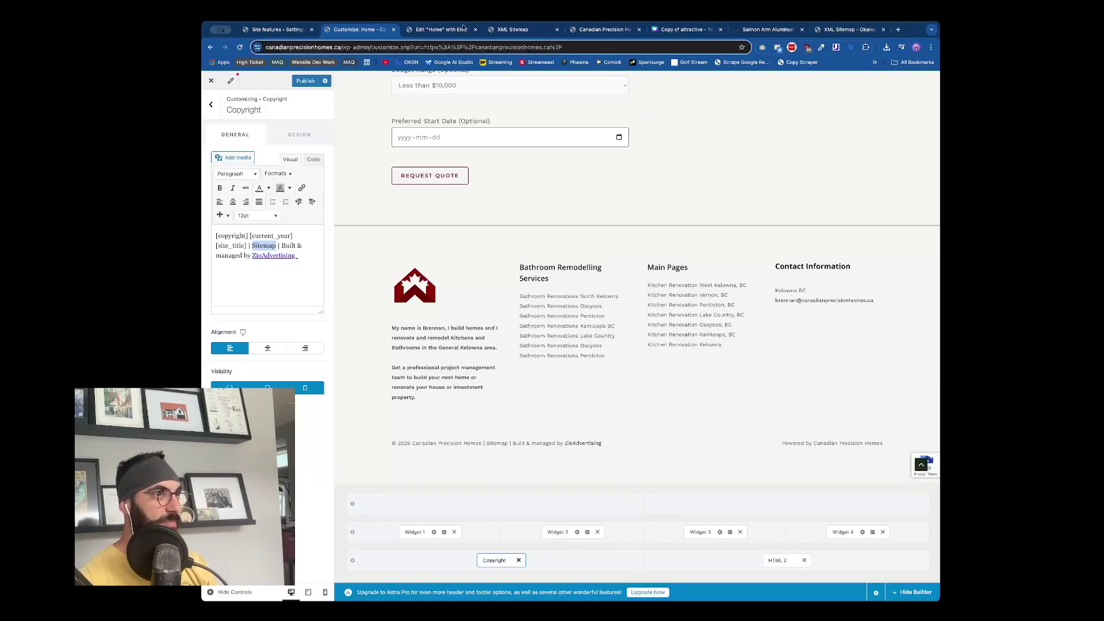
pyautogui.click(517, 30)
pyautogui.click(405, 47)
pyautogui.press('super+c')
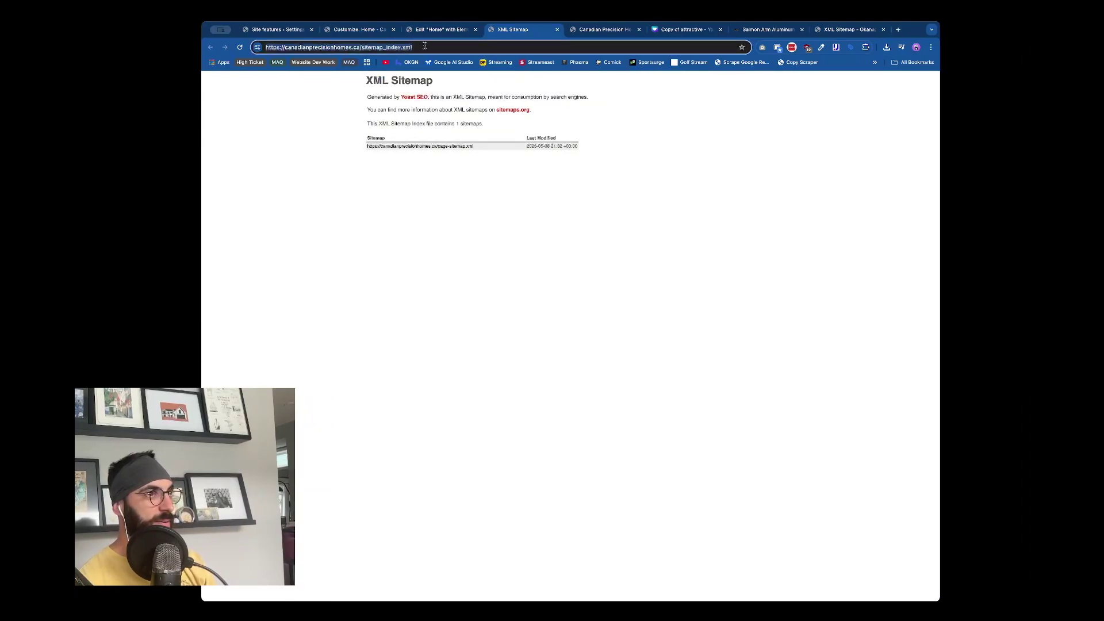
pyautogui.click(439, 34)
pyautogui.click(380, 32)
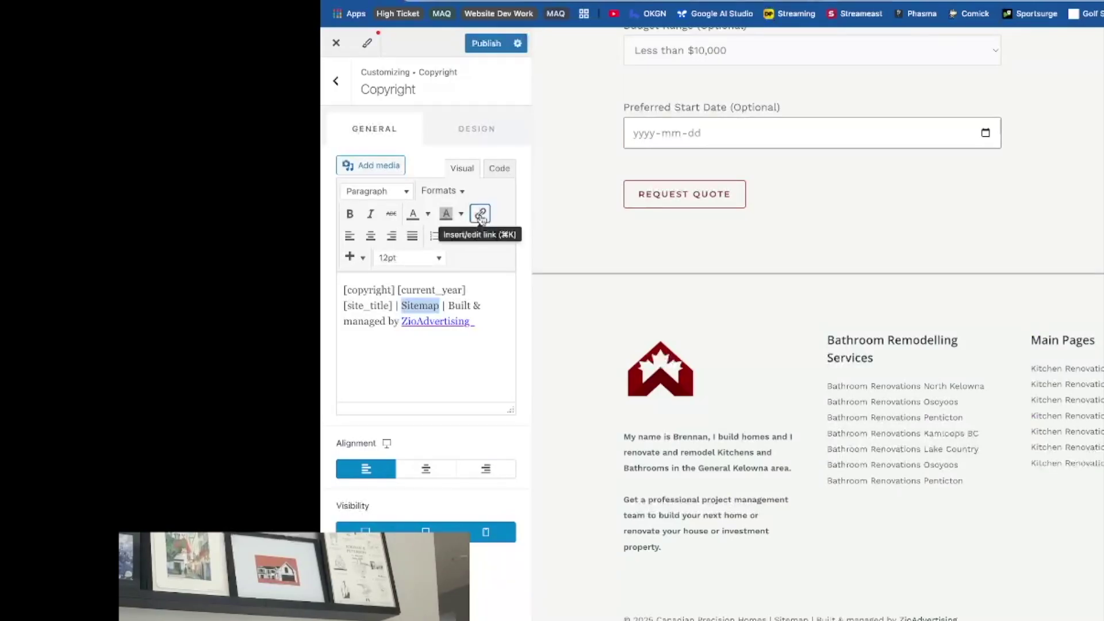
pyautogui.click(480, 214)
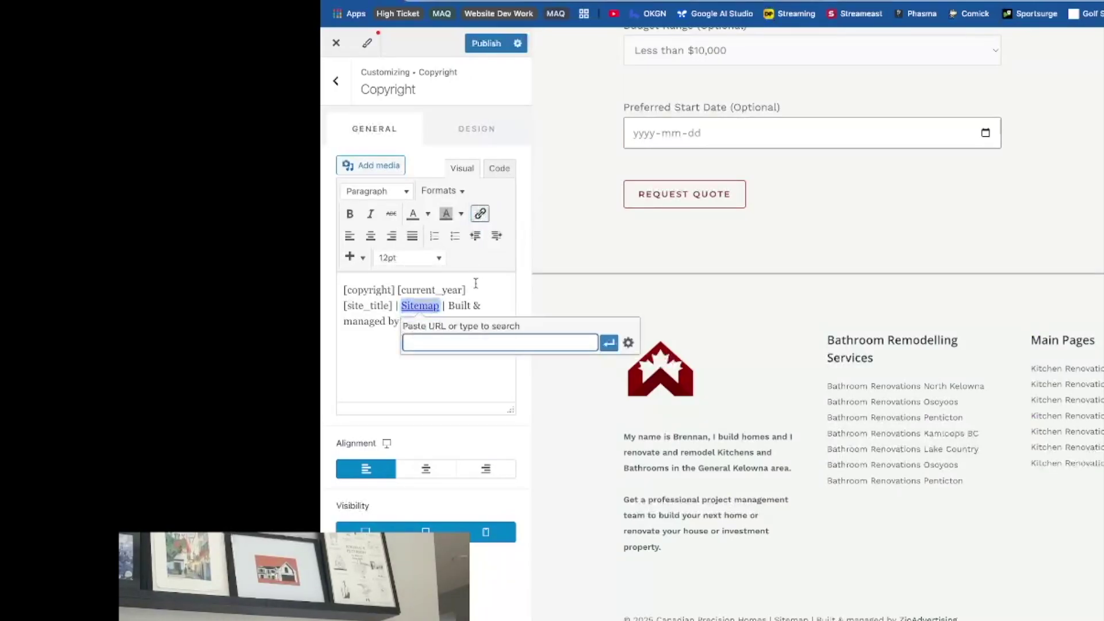
pyautogui.press('super+v')
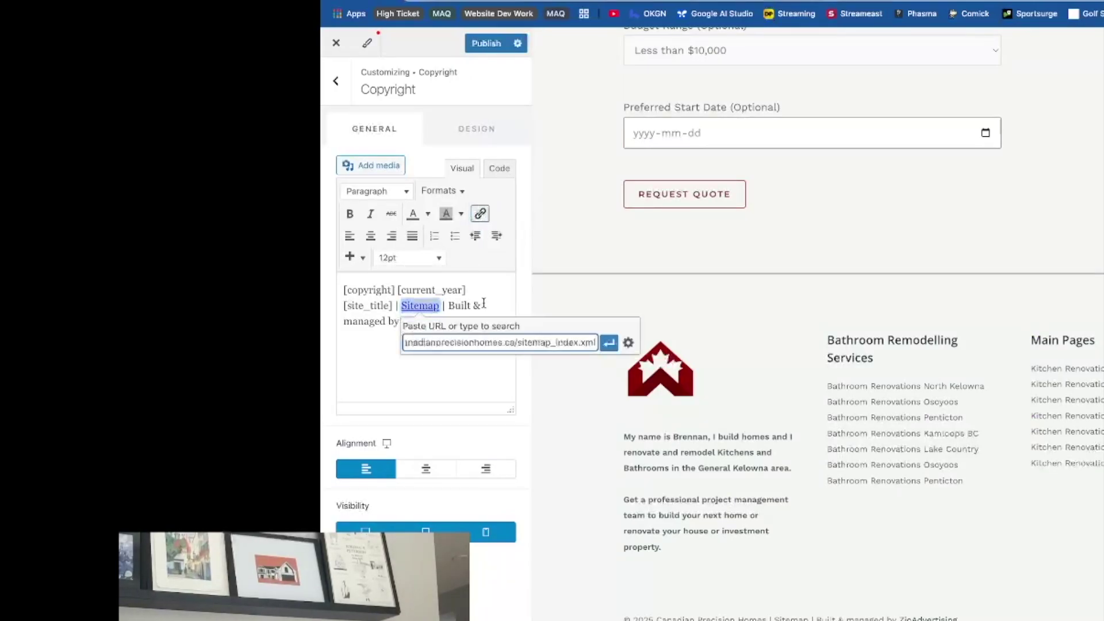
pyautogui.click(609, 343)
pyautogui.click(487, 366)
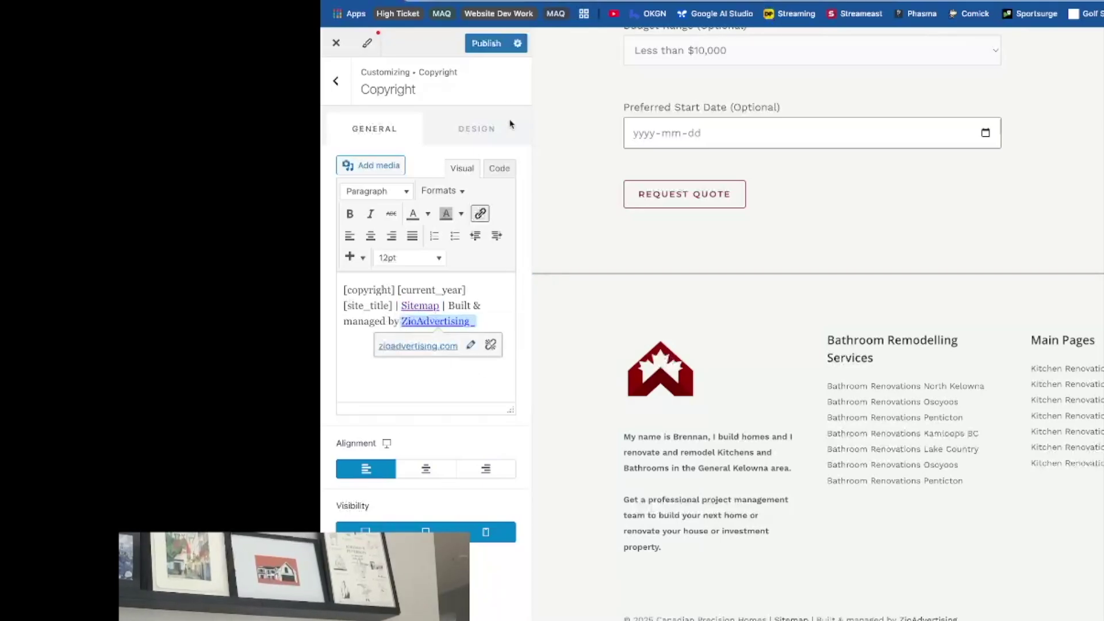
# Publish the footer copyright change and remove the trailing space from the ZioAdvertising link
pyautogui.click(487, 49)
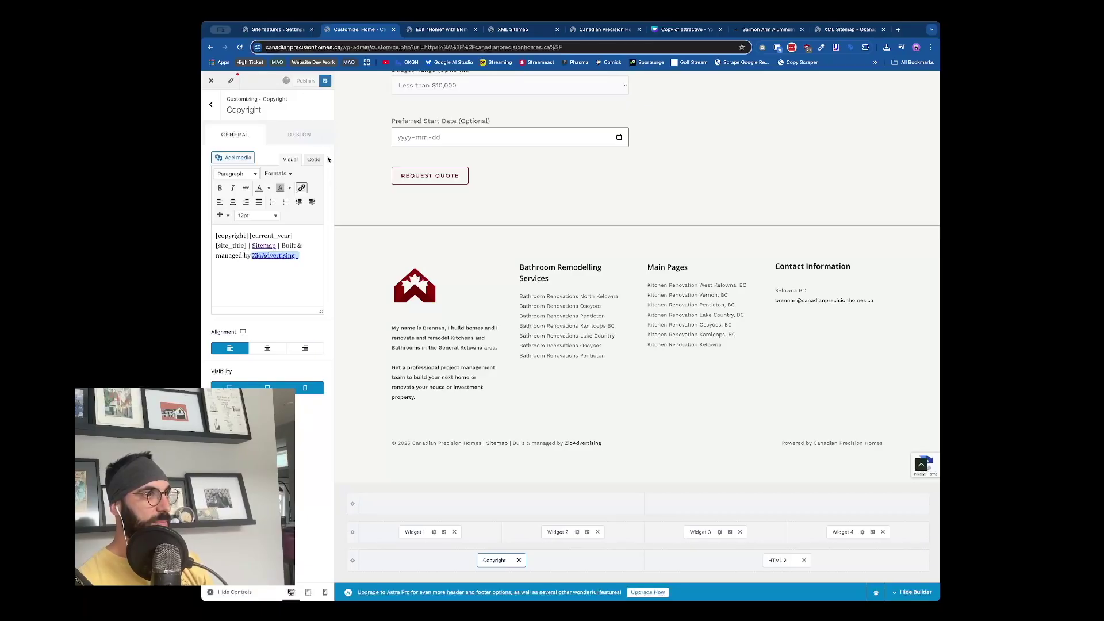
pyautogui.click(295, 281)
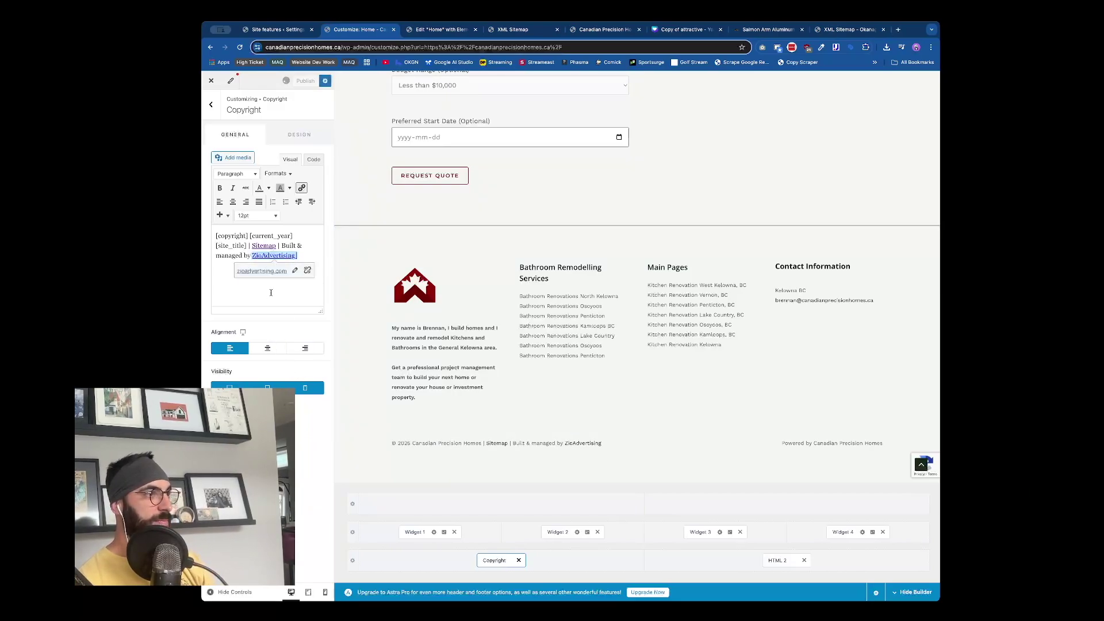
pyautogui.click(262, 245)
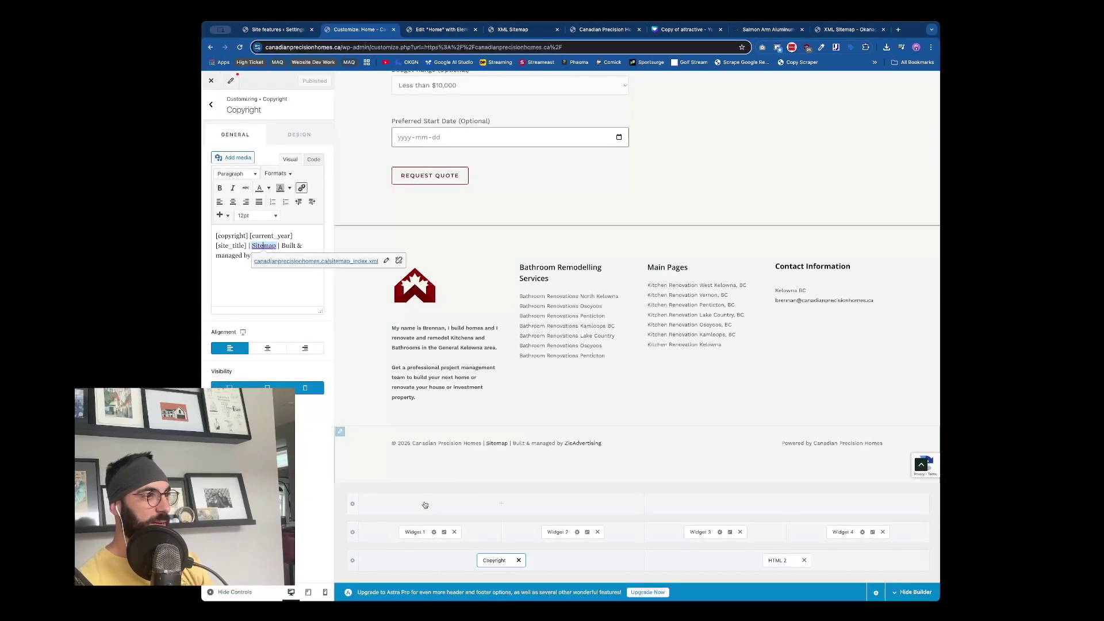
# Close the customizer and test the Sitemap link in the live site's footer
pyautogui.click(211, 80)
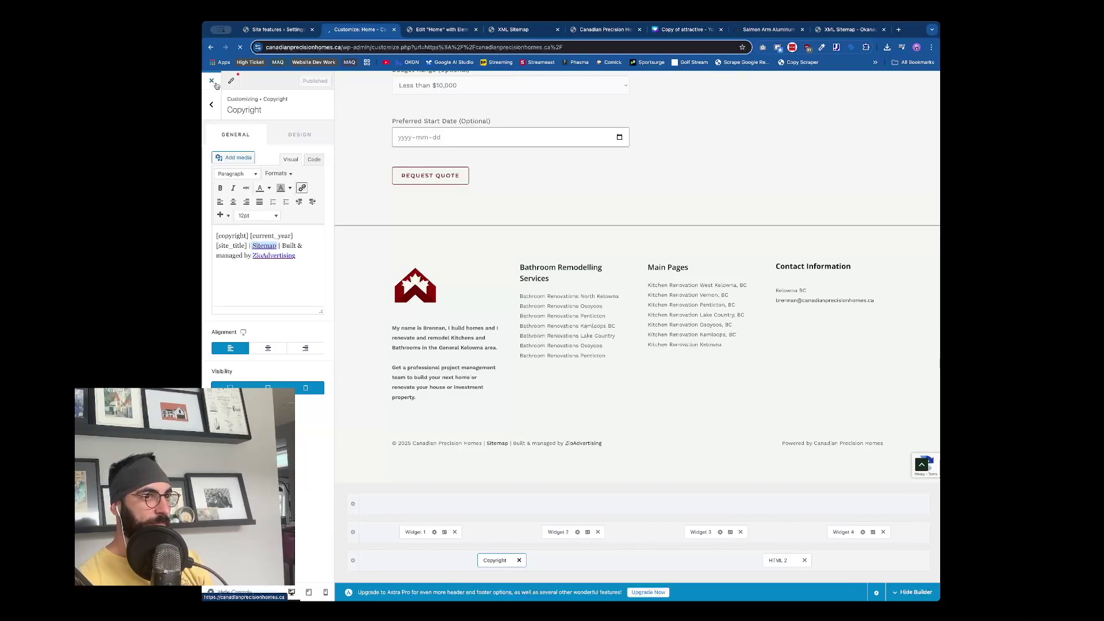
pyautogui.scroll(-5, 652, 405)
pyautogui.scroll(-15, 652, 405)
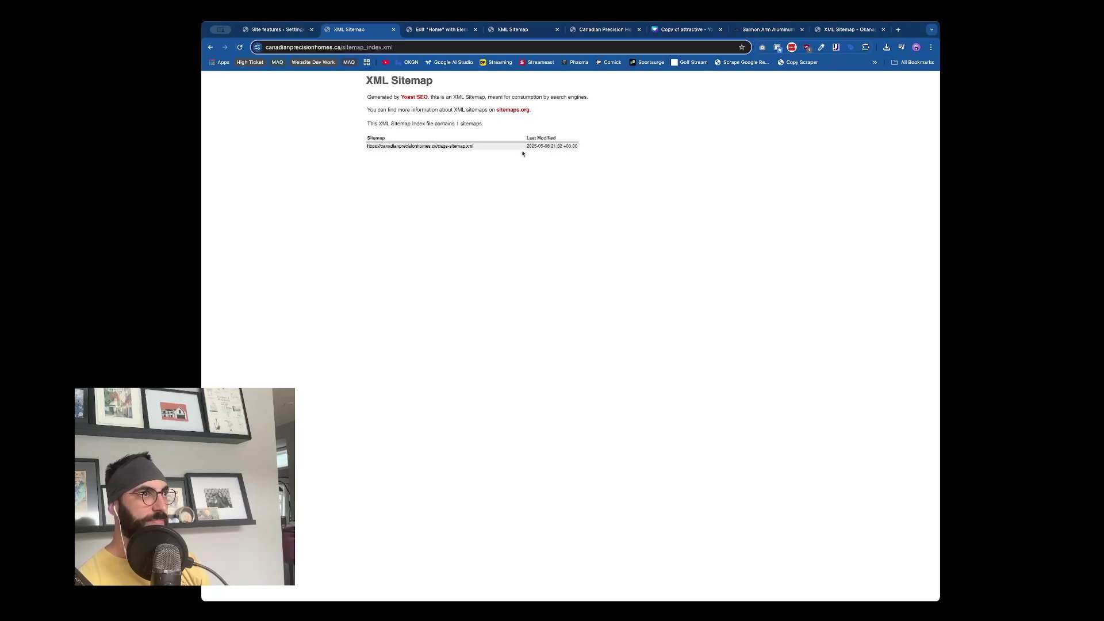
# Return to the WordPress admin, find Yoast SEO among the installed plugins, and deactivate and delete it with its data
pyautogui.click(292, 31)
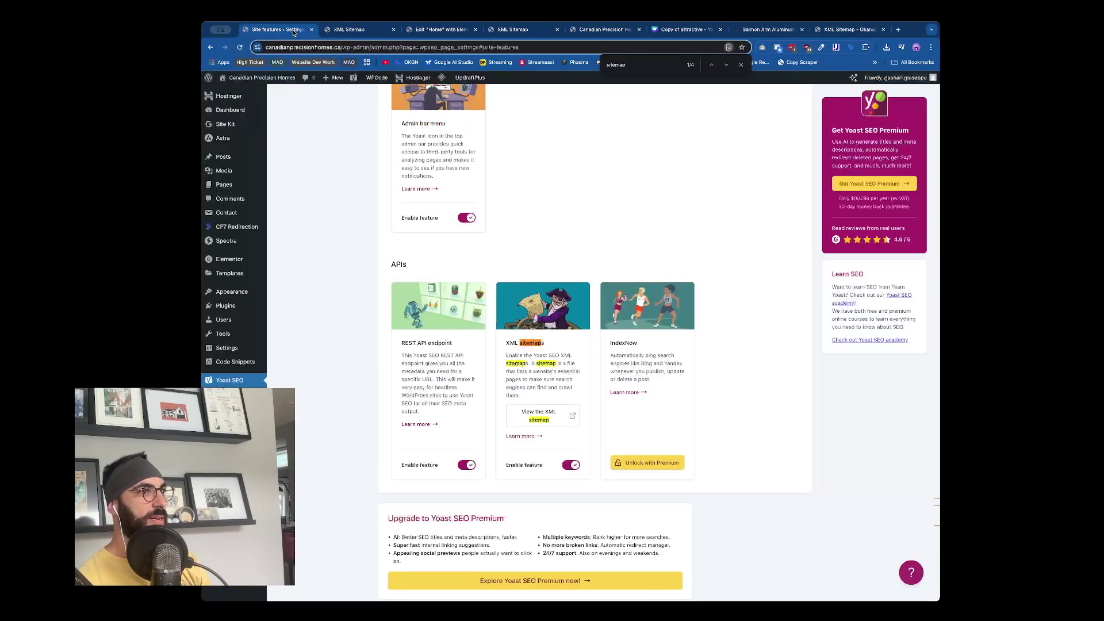
pyautogui.scroll(10, 425, 348)
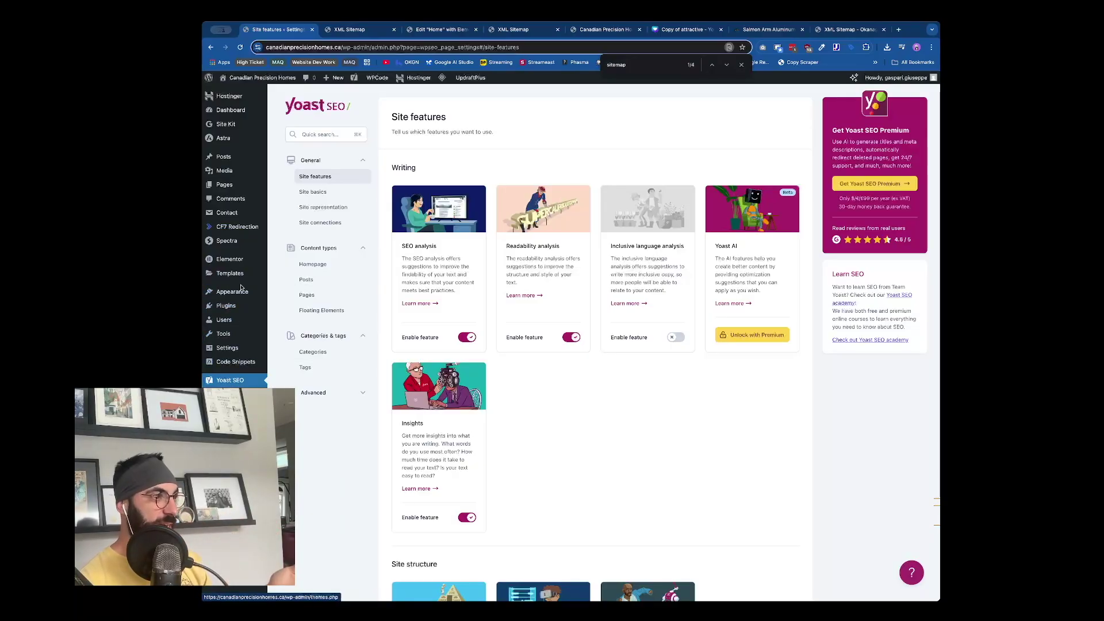
pyautogui.click(238, 309)
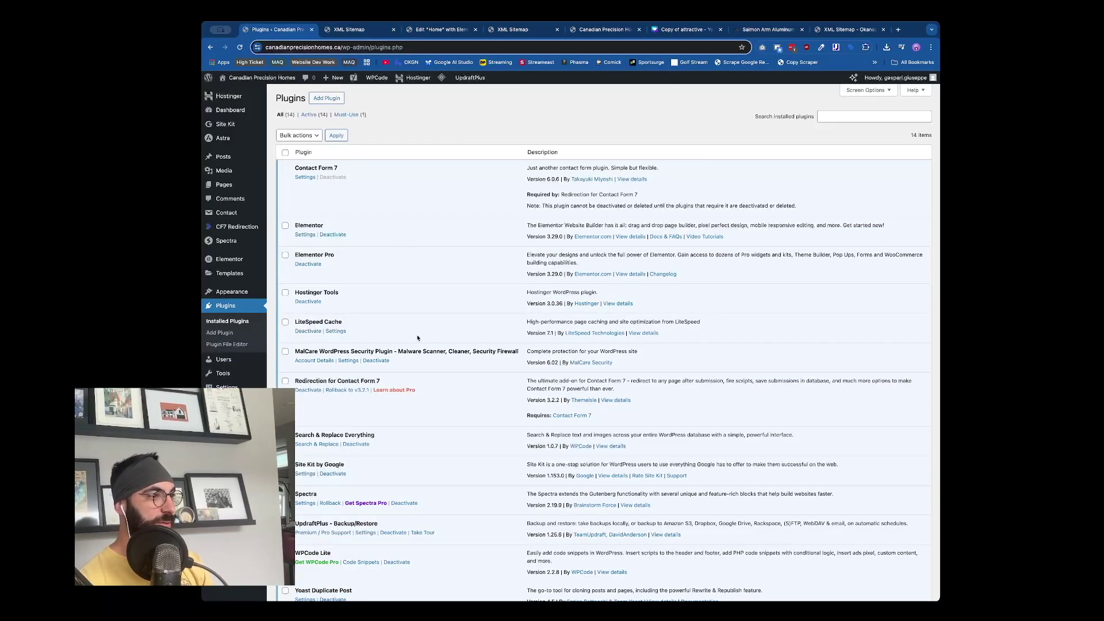
pyautogui.press('super+f')
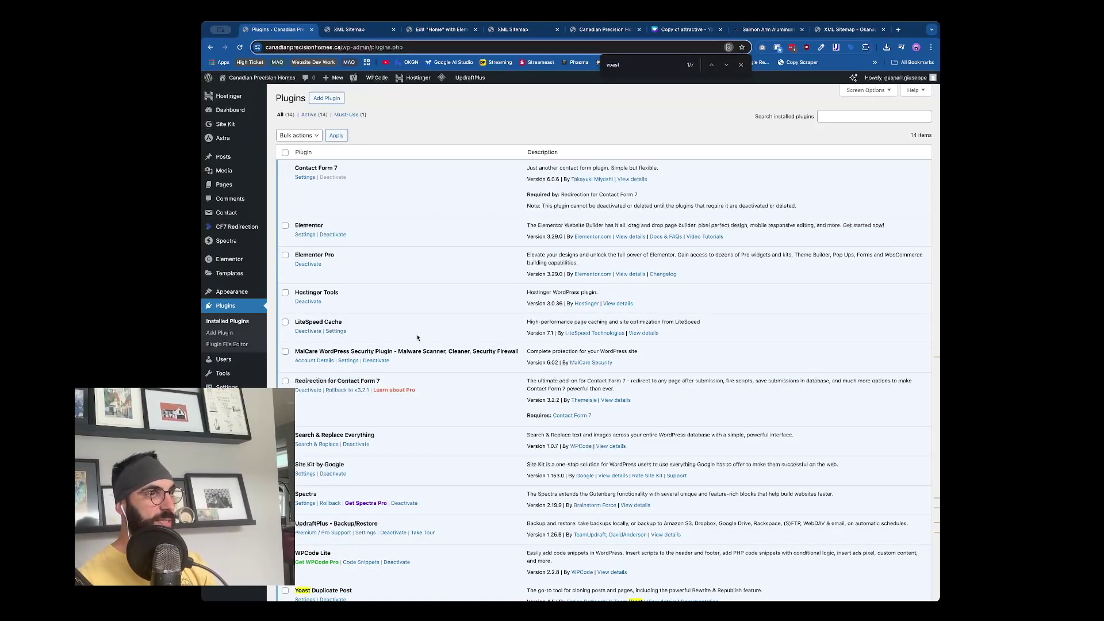
pyautogui.scroll(-3, 489, 230)
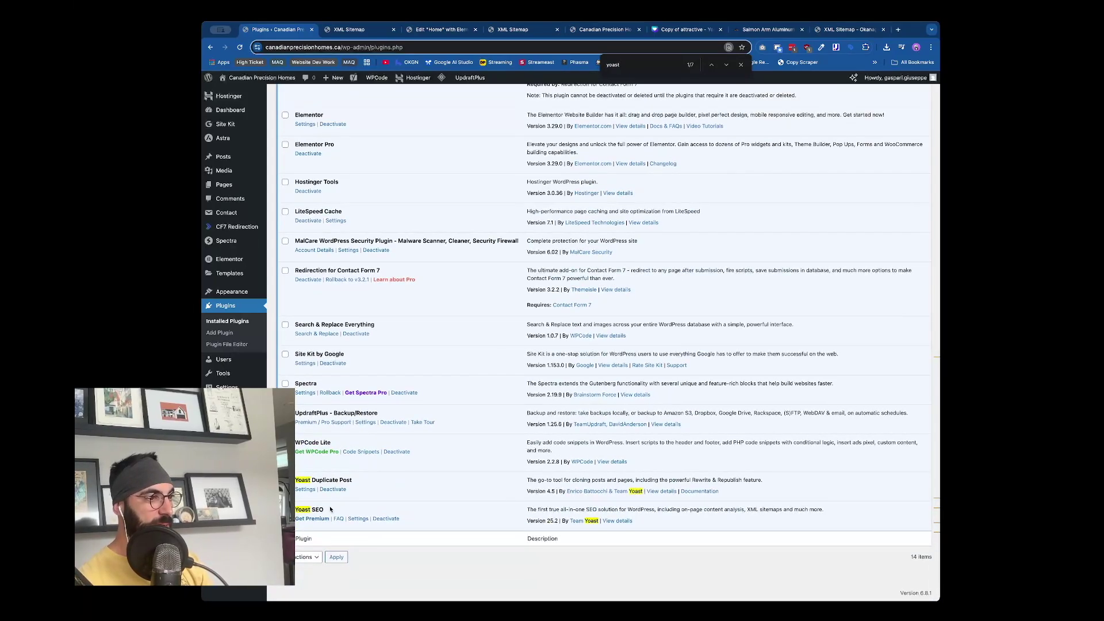
pyautogui.click(385, 519)
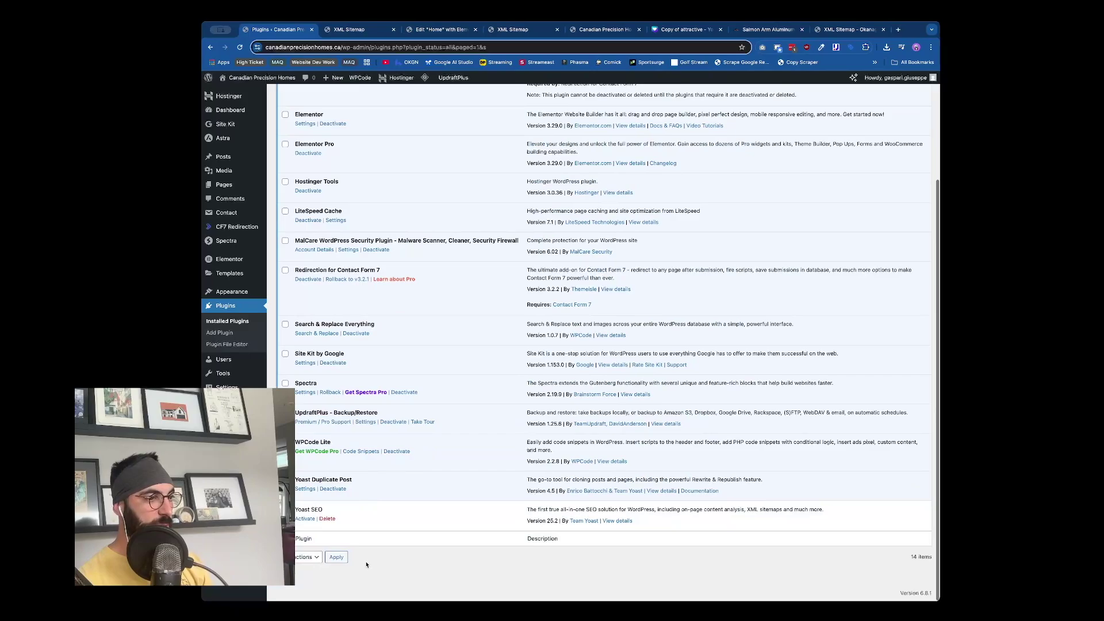
pyautogui.click(328, 519)
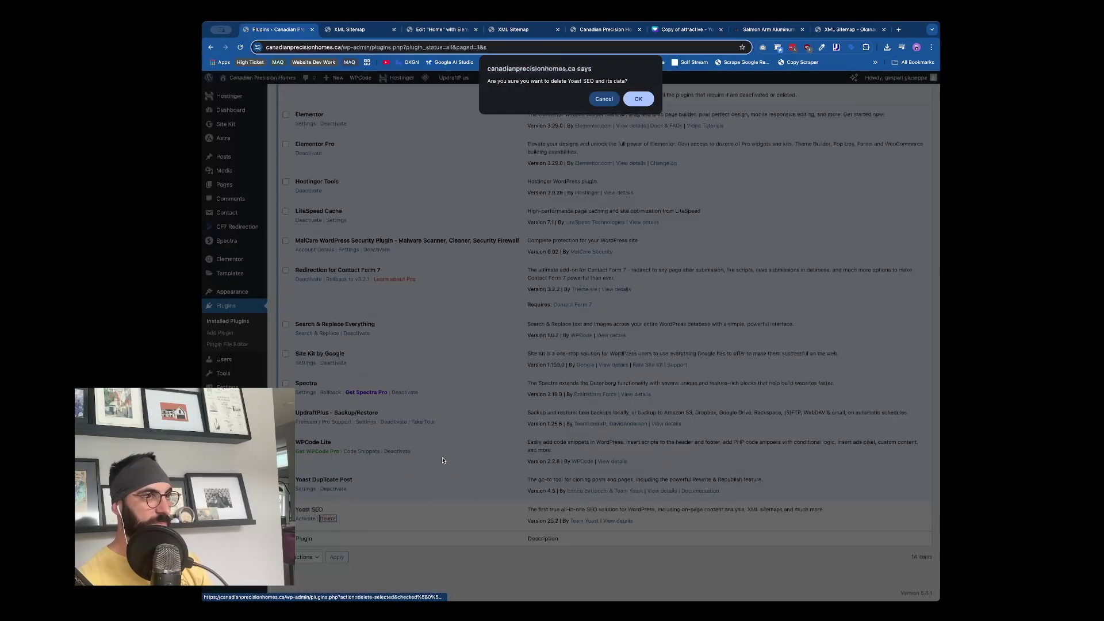
pyautogui.click(638, 99)
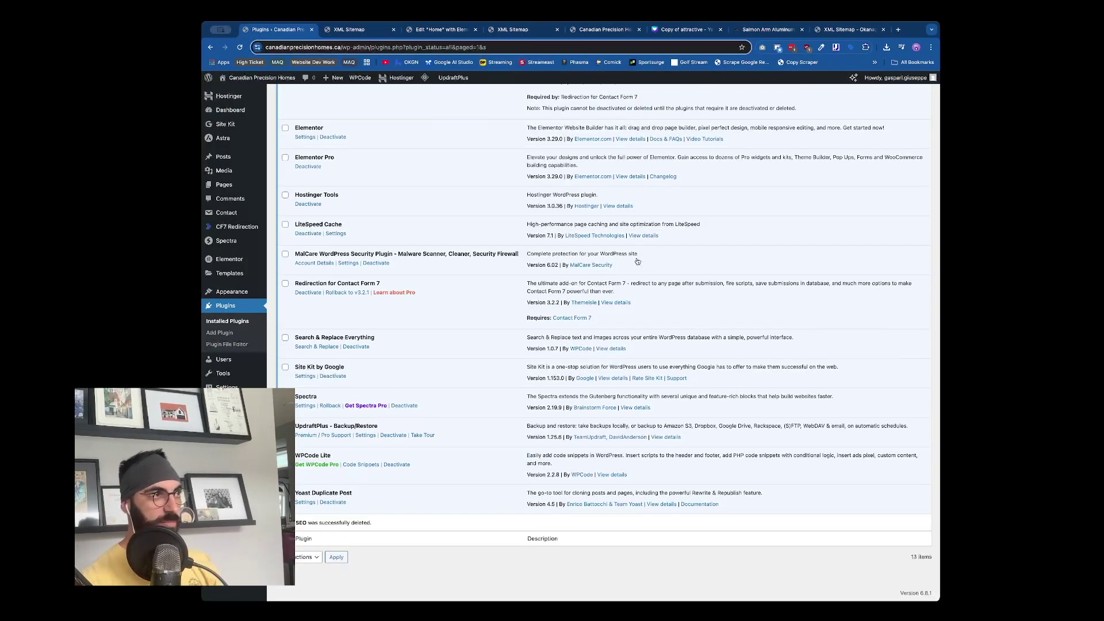
# Search the plugin directory for "rank", then install and activate the Rank Math SEO plugin
pyautogui.scroll(3, 368, 140)
pyautogui.click(327, 98)
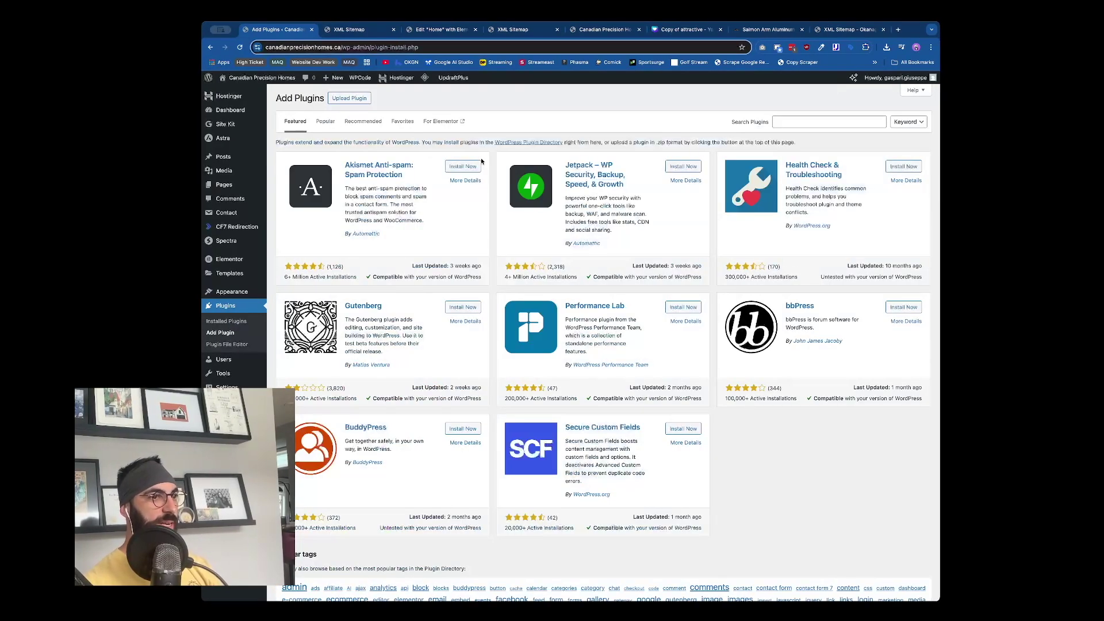
pyautogui.click(802, 120)
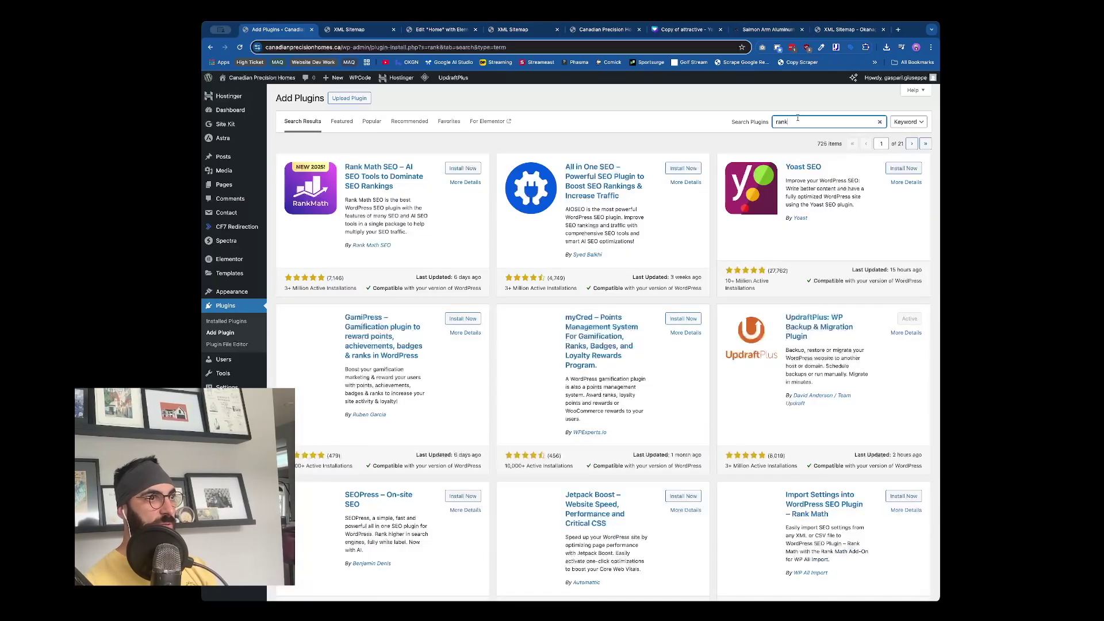
pyautogui.click(477, 168)
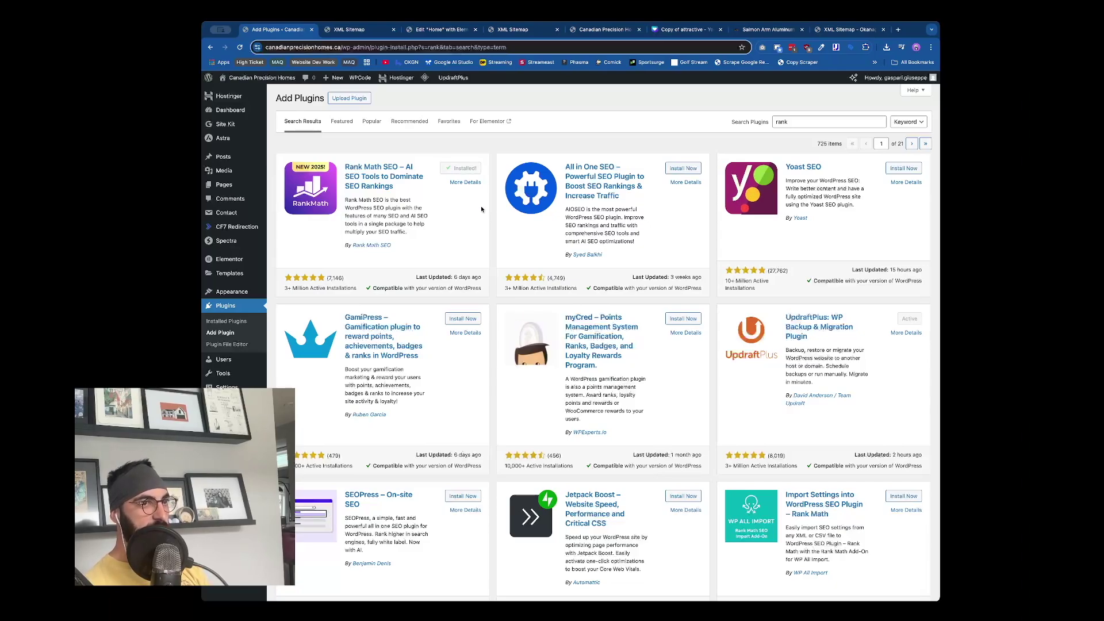
pyautogui.click(468, 168)
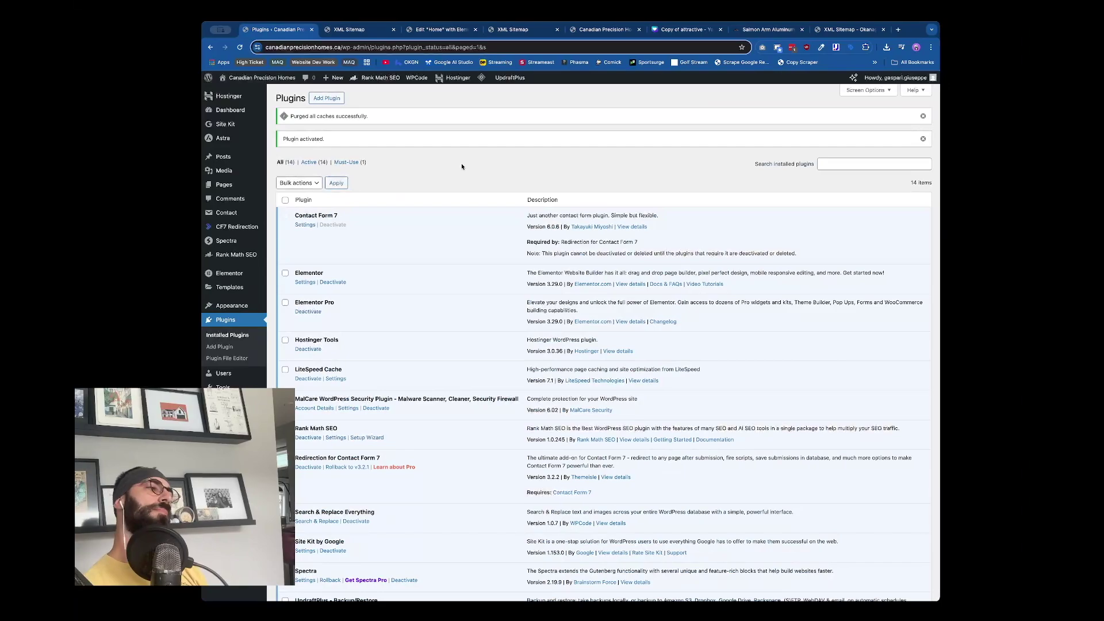
# Open Rank Math SEO's setup wizard from the installed plugins and start it in Easy mode
pyautogui.scroll(-3, 469, 381)
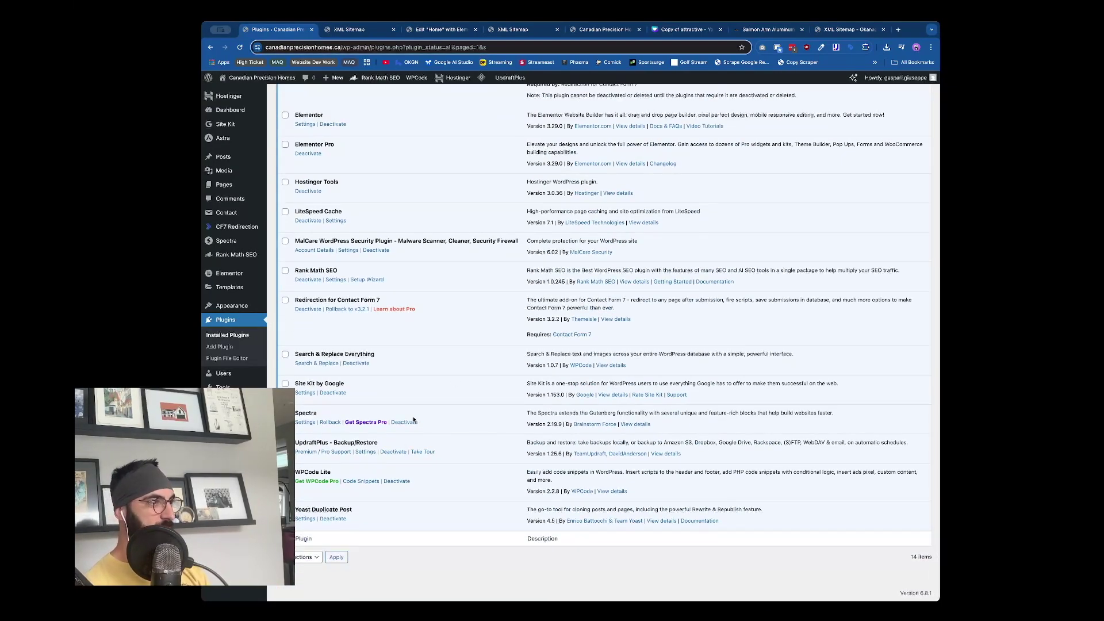
pyautogui.scroll(2, 376, 376)
pyautogui.click(375, 375)
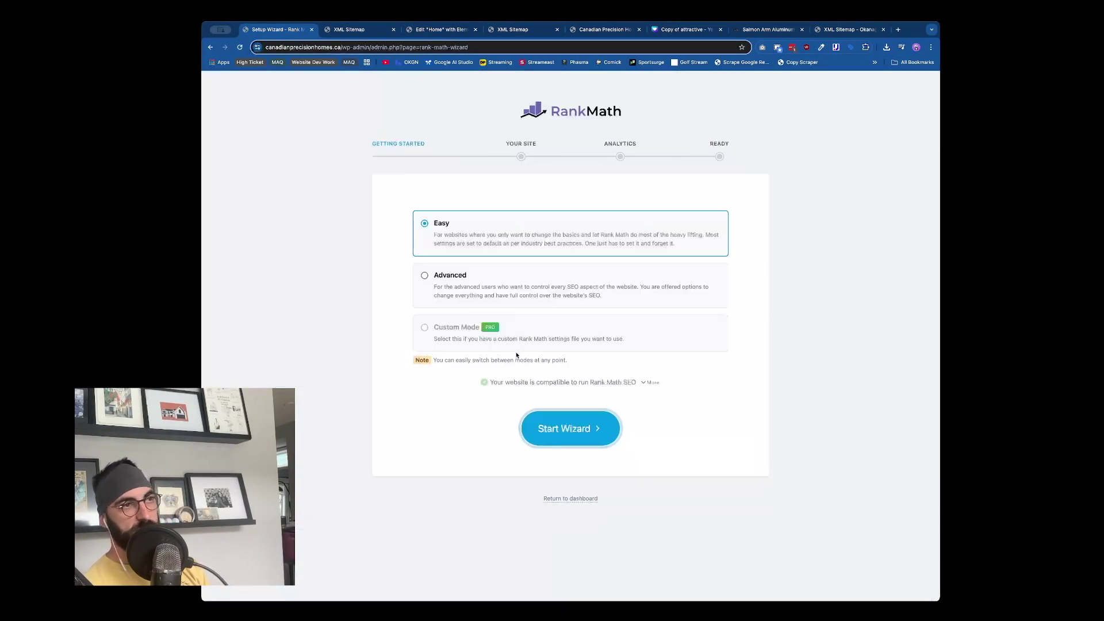
pyautogui.click(588, 429)
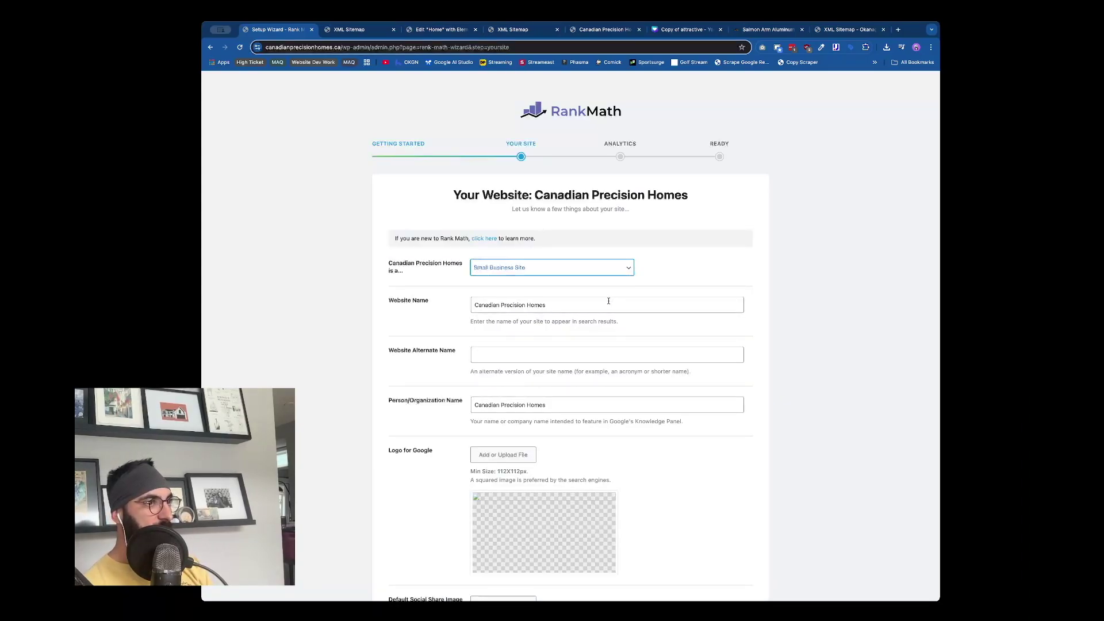
# Set the wizard's Logo for Google to the red maple-leaf house logo from the media library
pyautogui.scroll(-5, 566, 360)
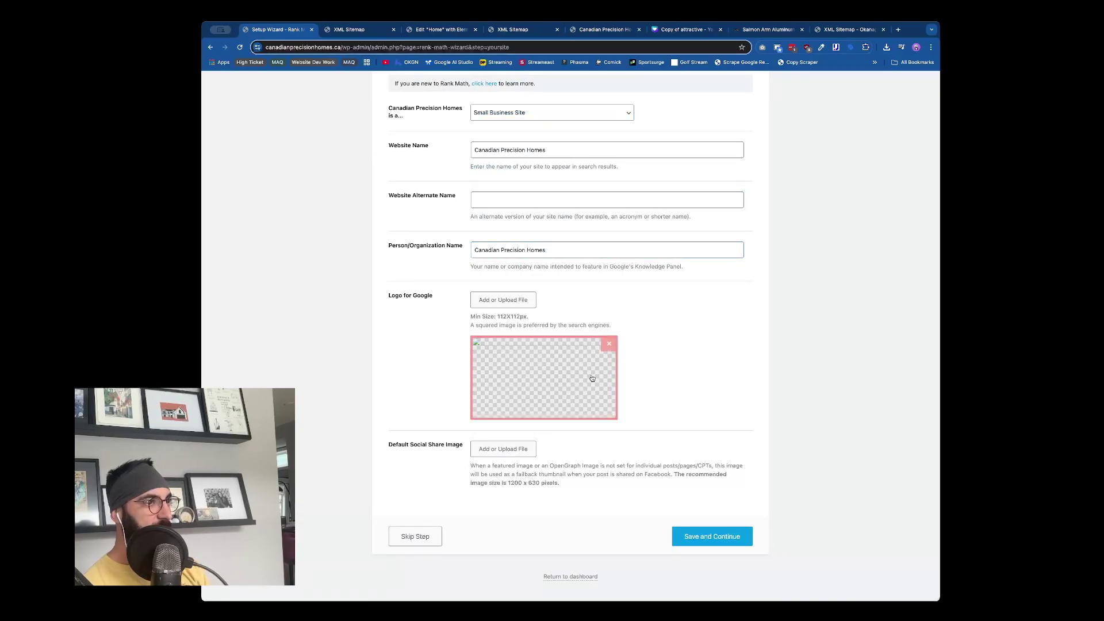
pyautogui.click(528, 304)
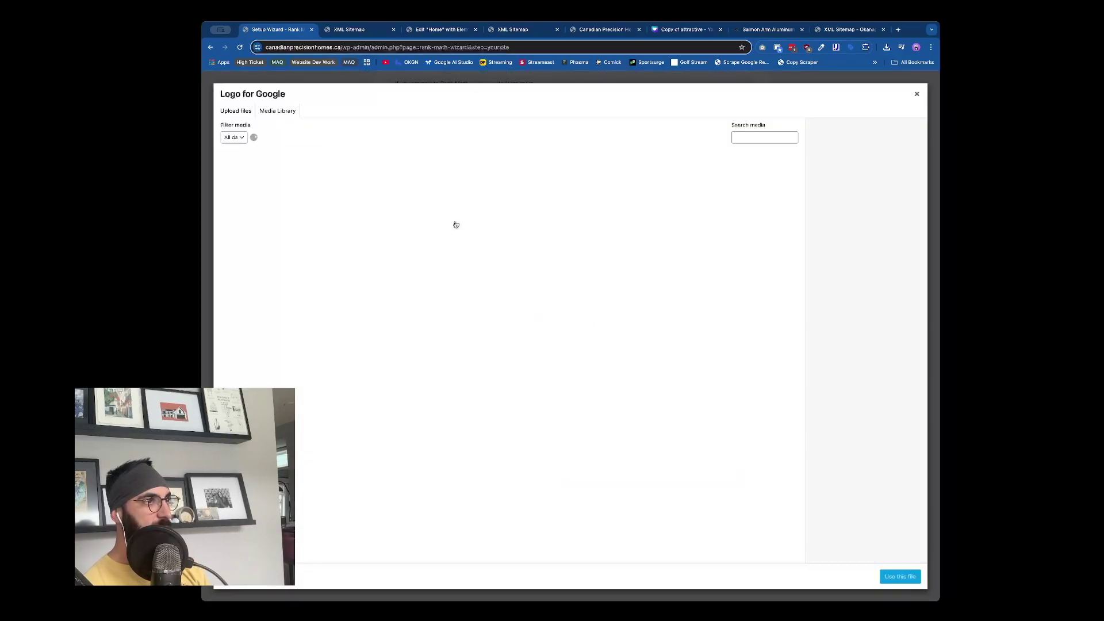
pyautogui.click(483, 181)
pyautogui.click(900, 576)
# Set the Default Social Share Image to Canadian-Precision-Homes-Logo.png and save the wizard's site details
pyautogui.scroll(-3, 748, 477)
pyautogui.click(501, 454)
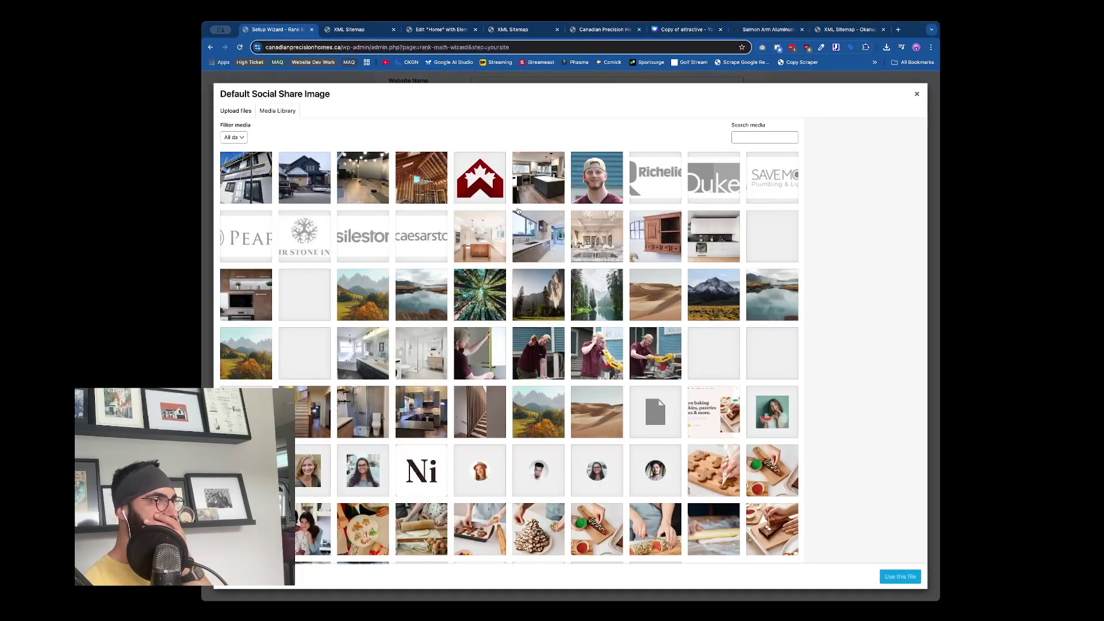
pyautogui.click(476, 182)
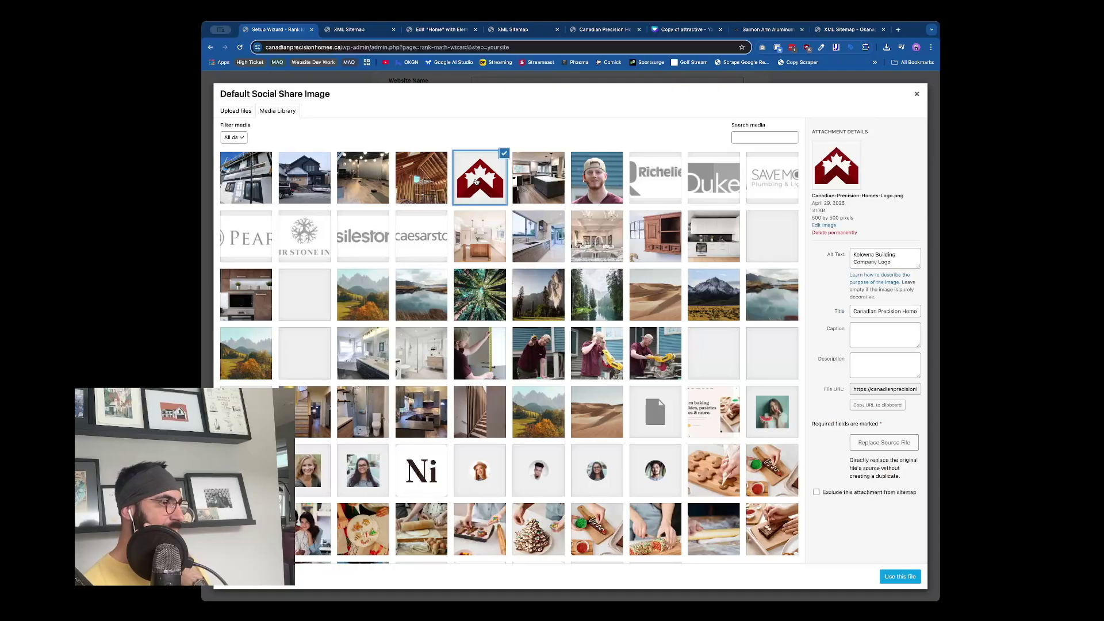
pyautogui.scroll(-3, 596, 428)
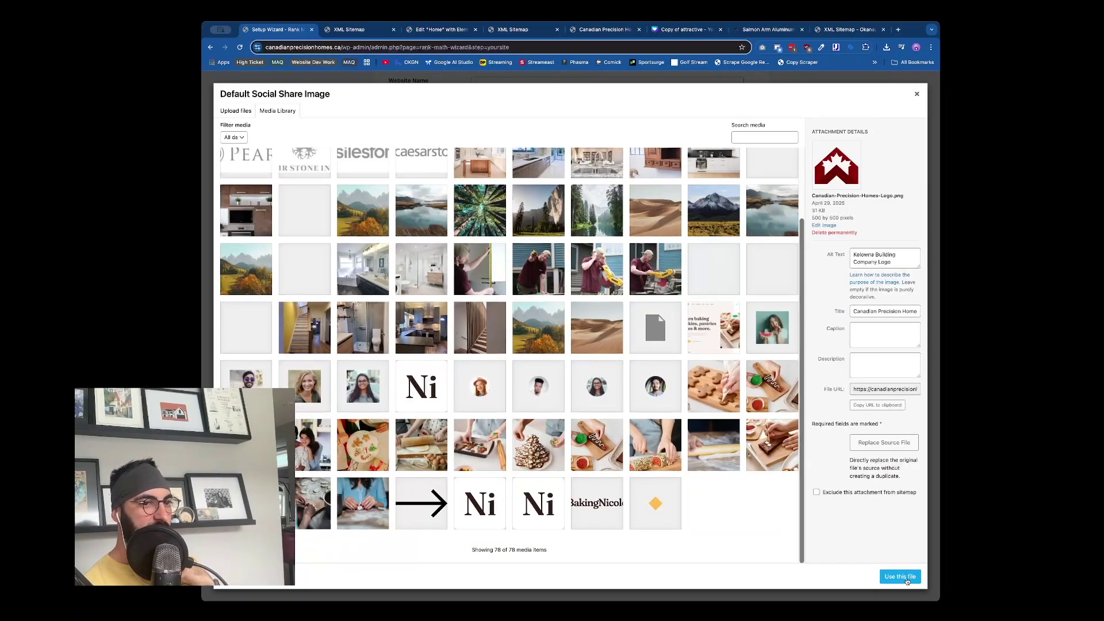
pyautogui.click(901, 577)
pyautogui.scroll(-5, 667, 426)
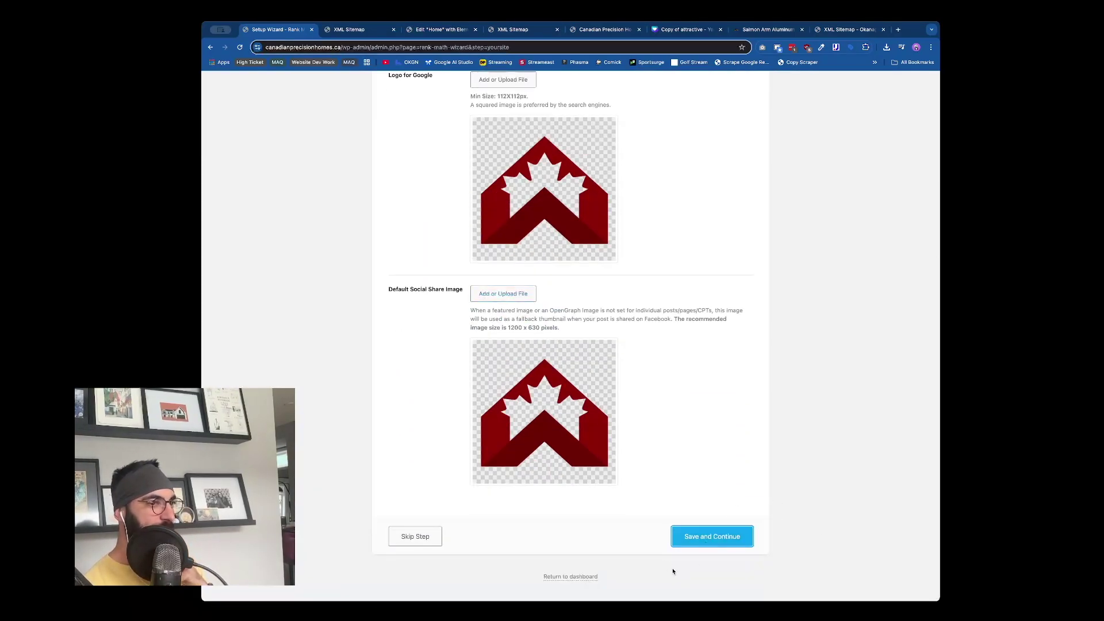
pyautogui.click(679, 537)
# Connect the site to a Rank Math account using the Google login and authorize the Google services connection
pyautogui.click(610, 270)
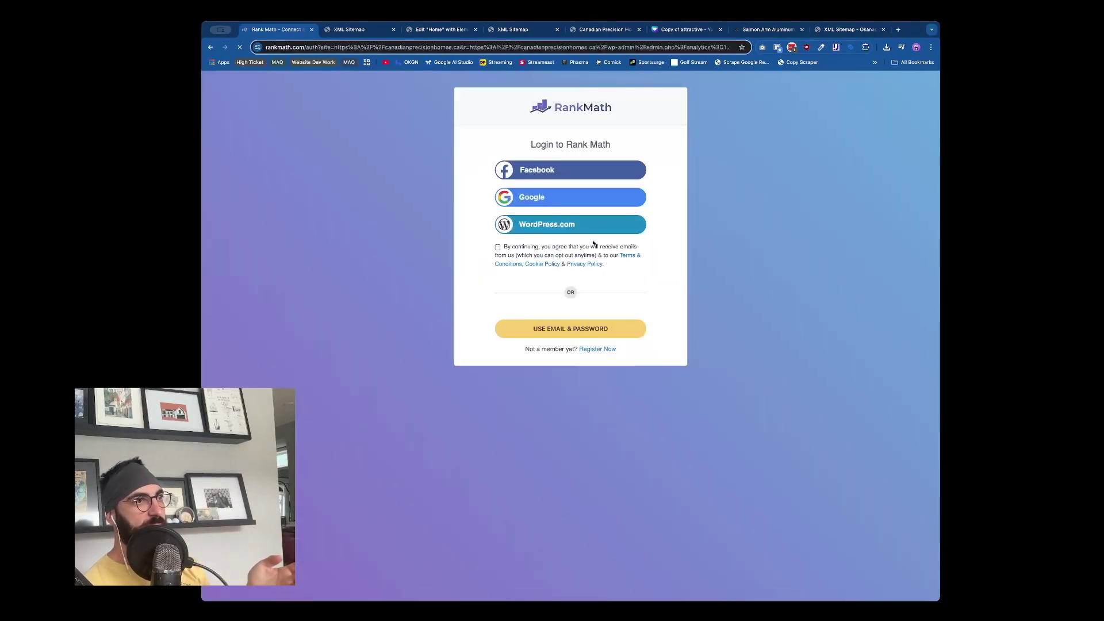
pyautogui.tripleClick(477, 145)
pyautogui.click(587, 197)
pyautogui.moveTo(483, 185); pyautogui.dragTo(587, 223)
pyautogui.click(570, 194)
pyautogui.click(705, 236)
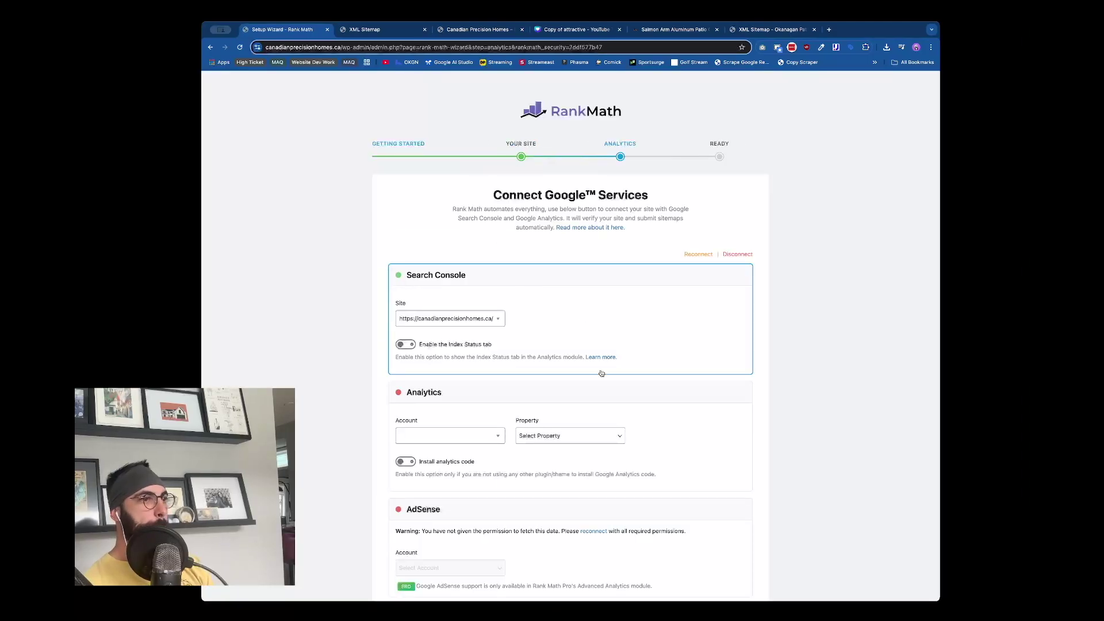
# Select the Canadian Precision Homes account for Analytics by searching the account list for "canad"
pyautogui.scroll(-3, 575, 374)
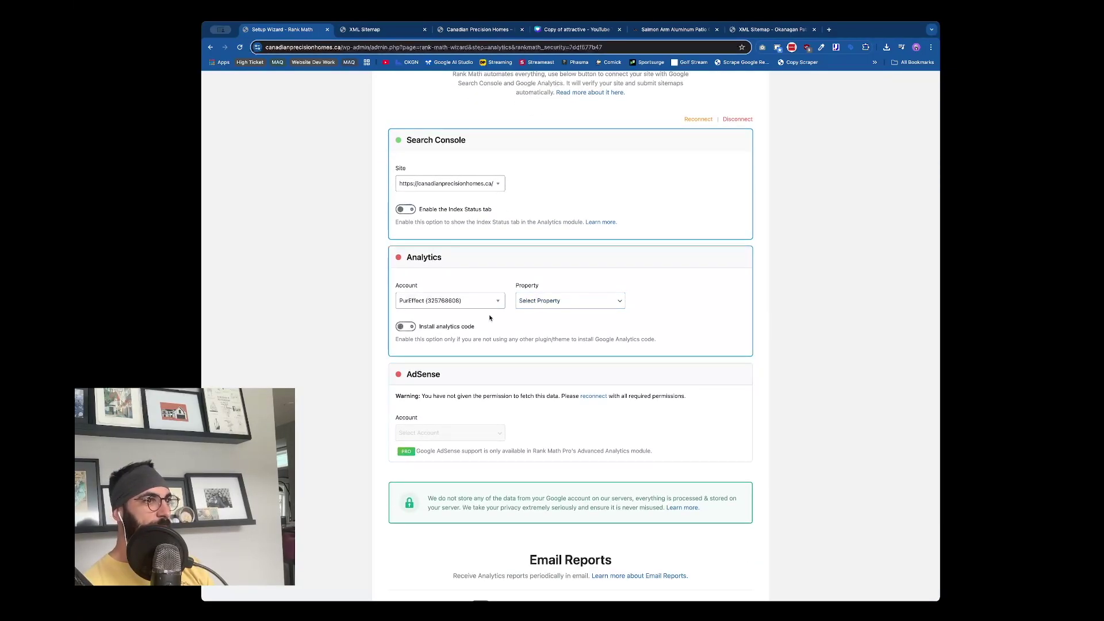
pyautogui.click(486, 308)
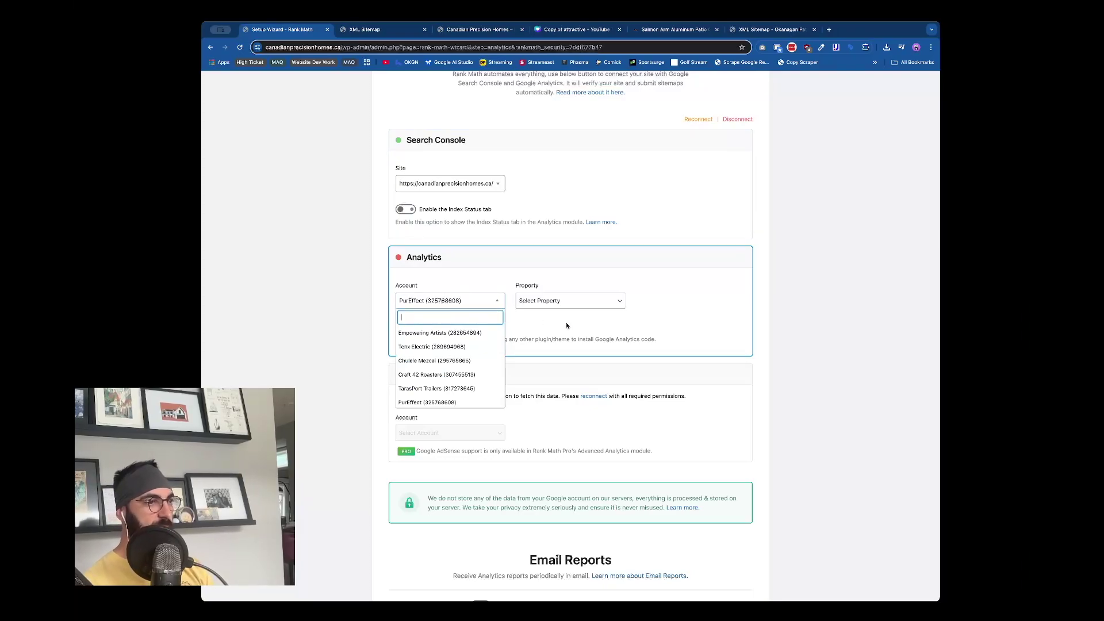
pyautogui.write('canad')
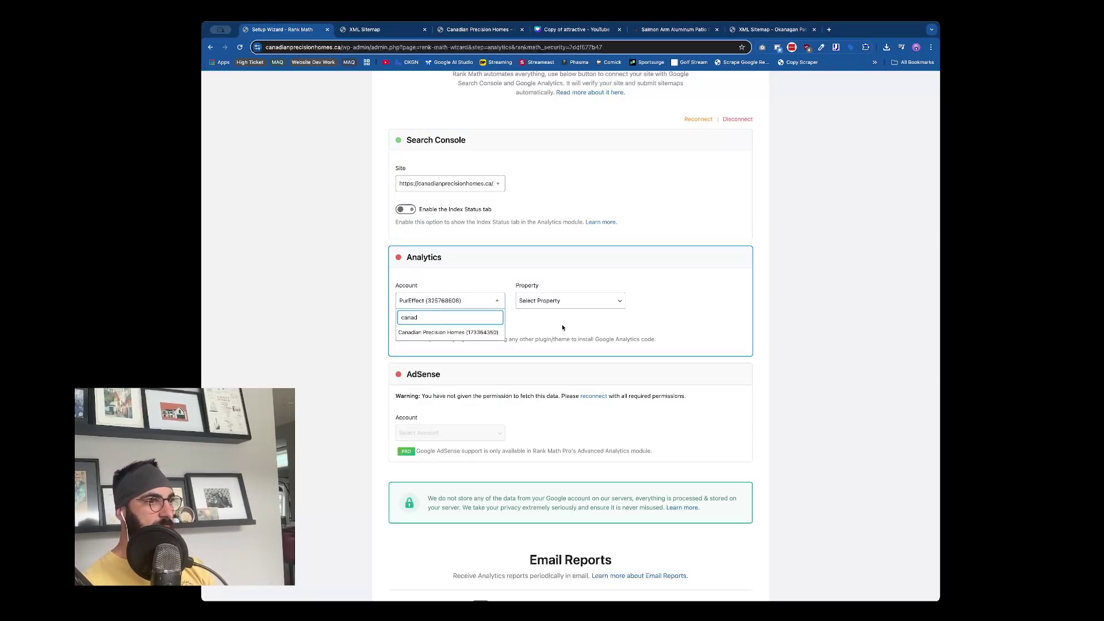
pyautogui.press('Return')
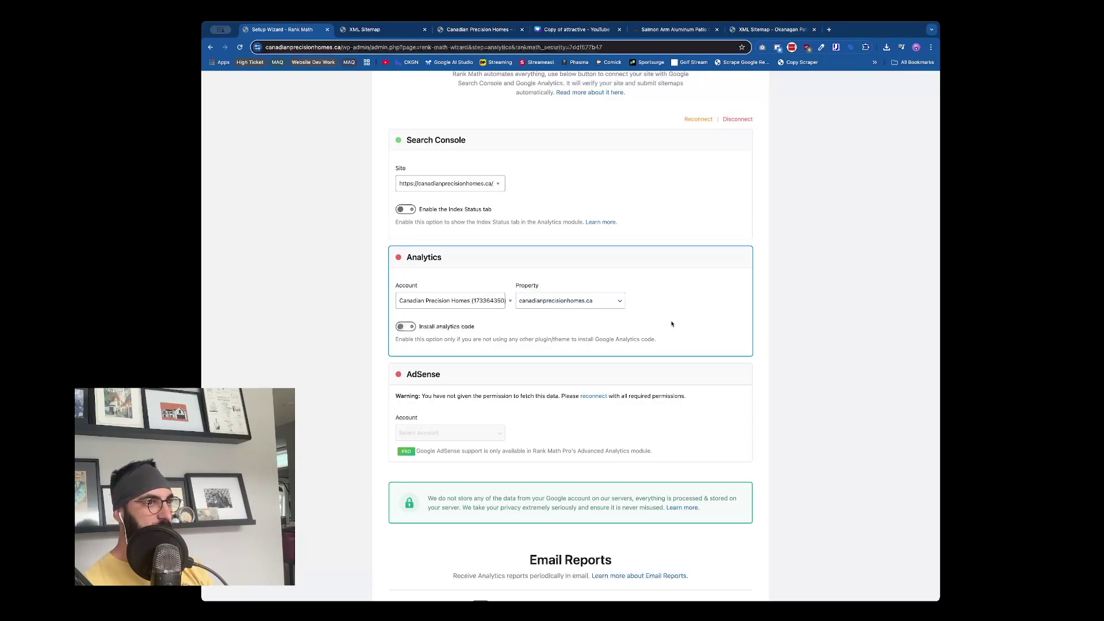
# Enable installation of the analytics code, save the analytics settings, and finish the setup wizard
pyautogui.click(403, 327)
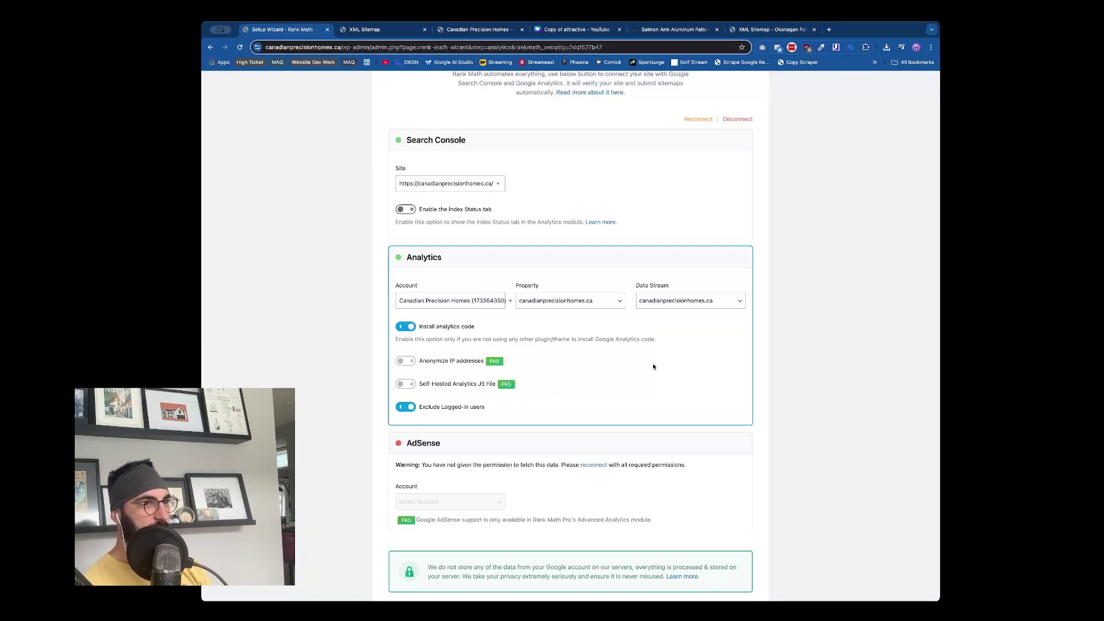
pyautogui.scroll(-5, 654, 367)
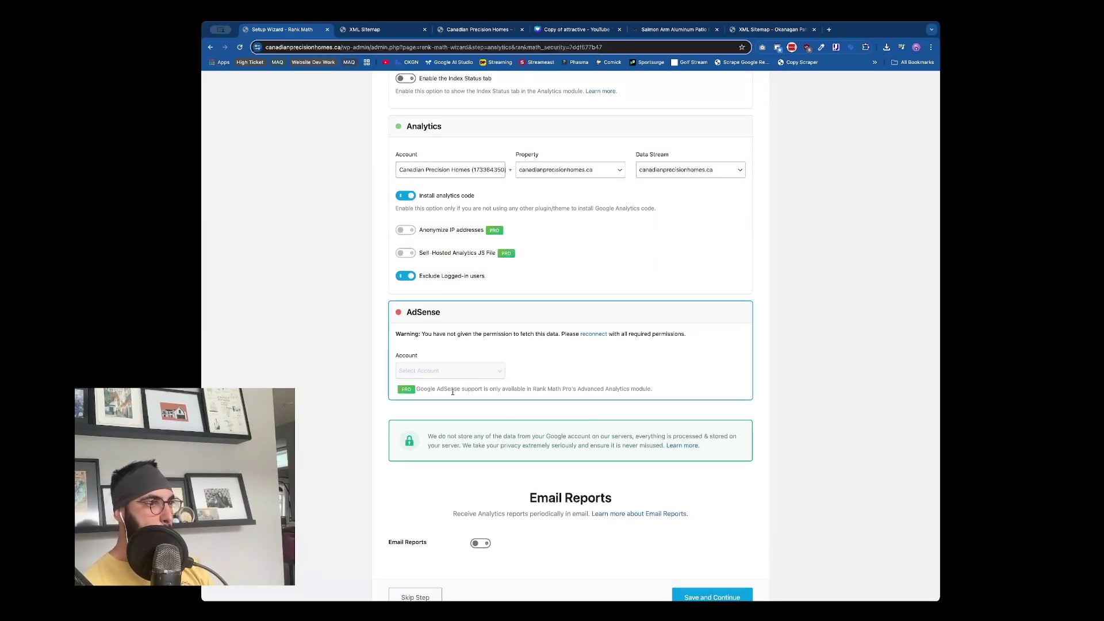
pyautogui.scroll(-2, 517, 454)
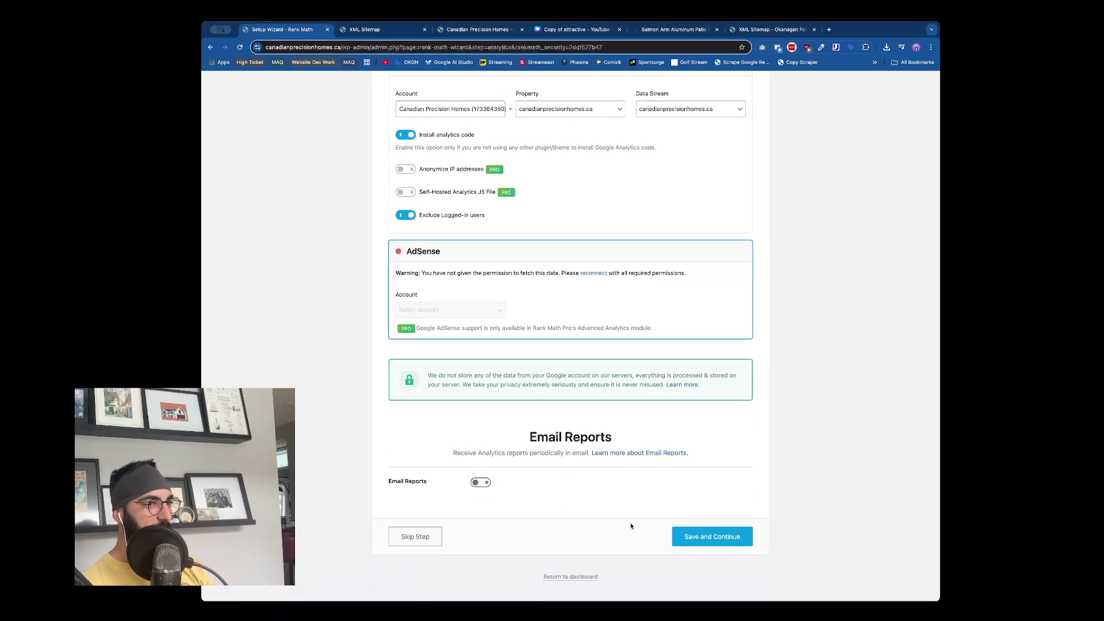
pyautogui.click(709, 537)
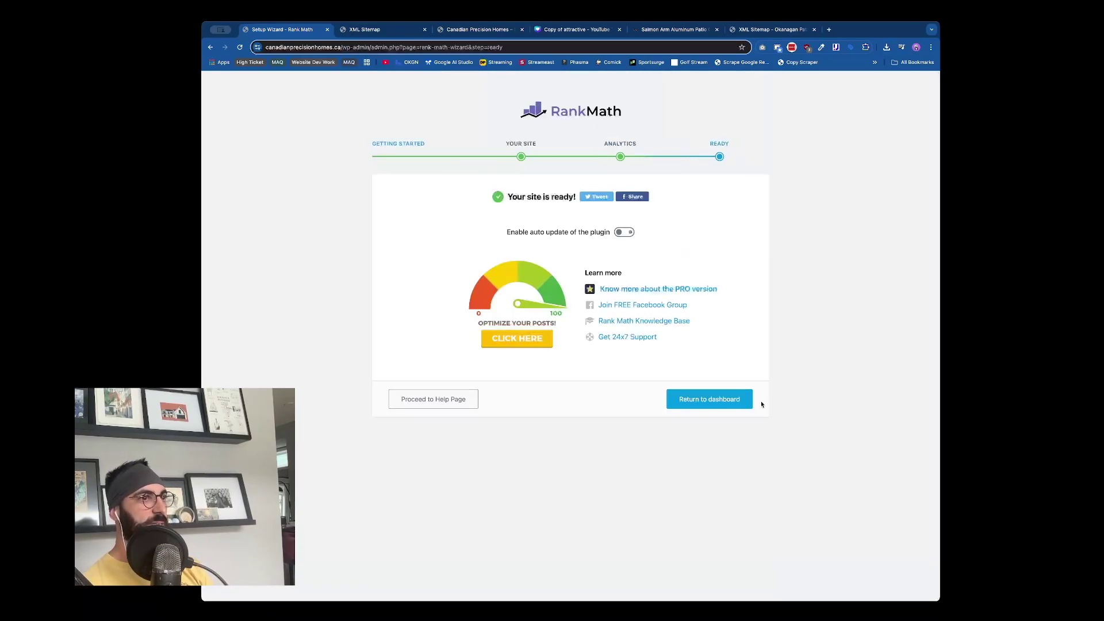
pyautogui.click(715, 406)
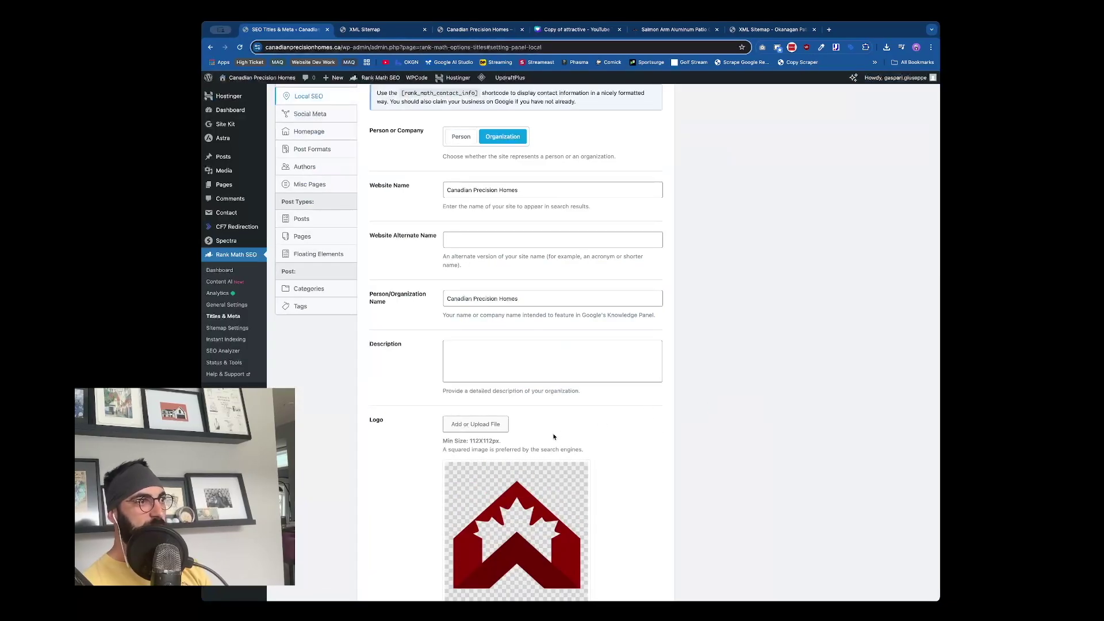
# Review the Local SEO settings, including the organization details, address, opening hours, phone number and page fields
pyautogui.scroll(-3, 556, 438)
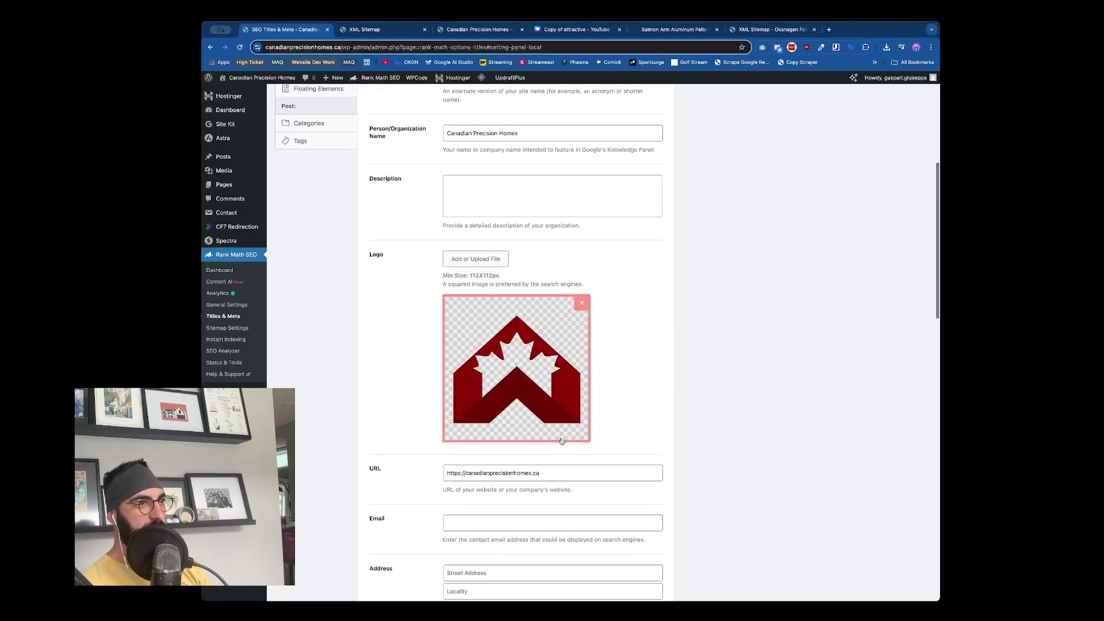
pyautogui.scroll(-15, 562, 441)
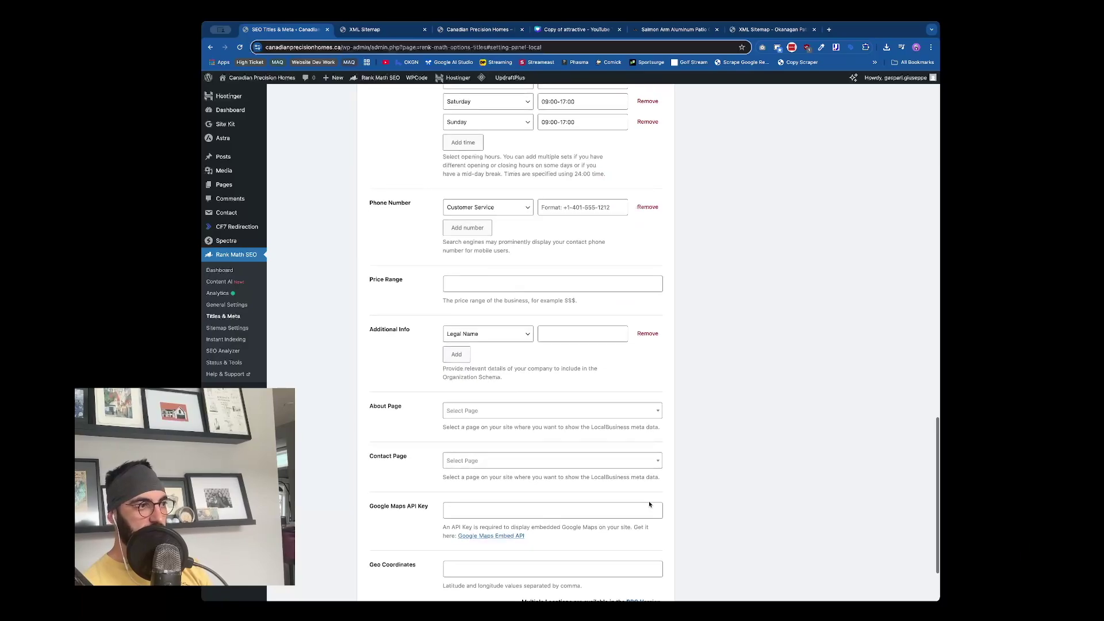
pyautogui.scroll(-2, 650, 505)
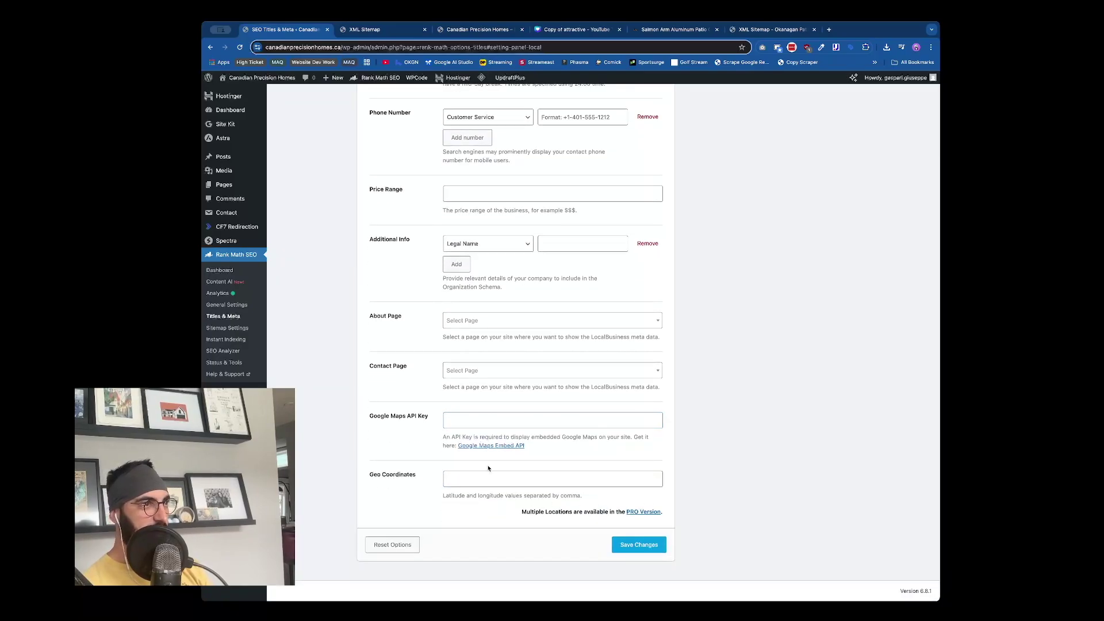
pyautogui.scroll(10, 487, 466)
pyautogui.scroll(-7, 535, 394)
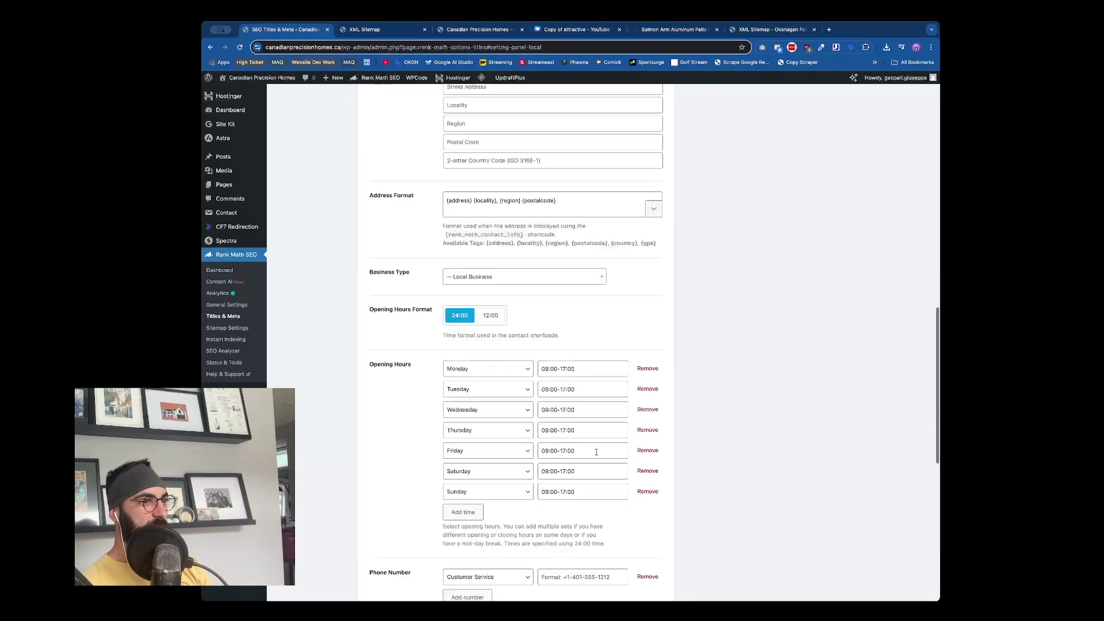
pyautogui.scroll(5, 600, 456)
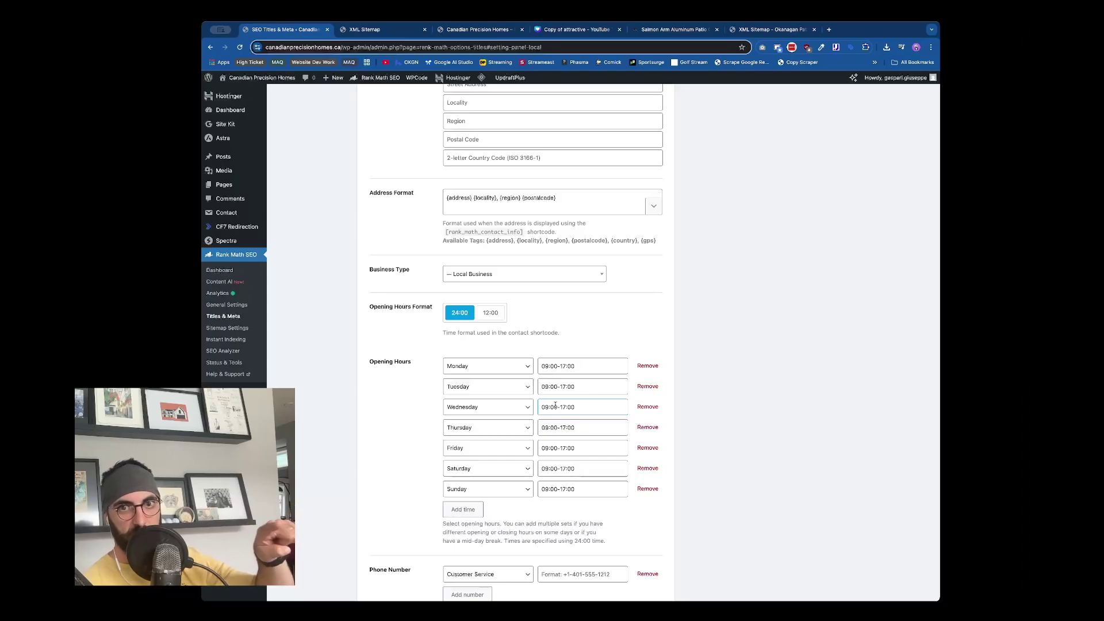
pyautogui.scroll(-5, 555, 405)
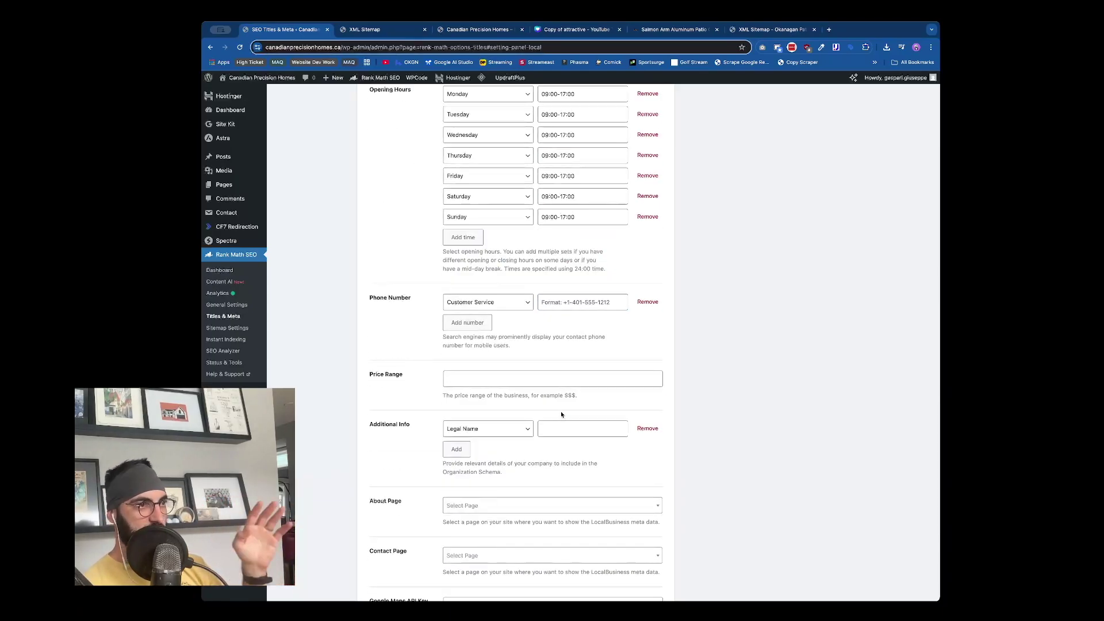
pyautogui.click(582, 302)
# In the Local SEO settings, assign Contact as the Contact Page and About as the About Page
pyautogui.scroll(-4, 581, 368)
pyautogui.click(533, 373)
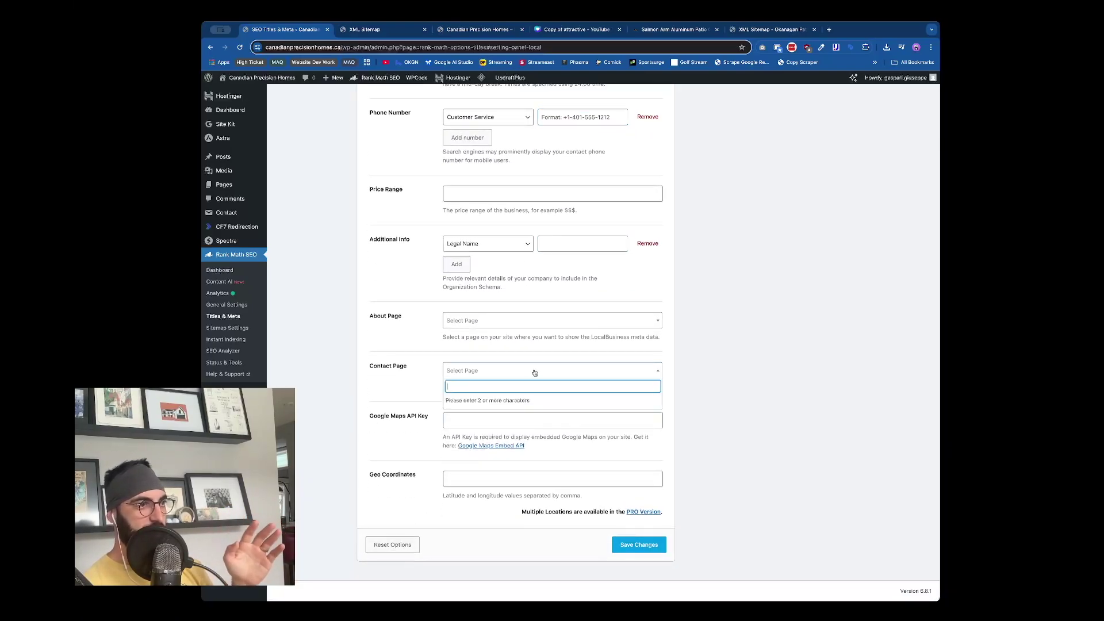
pyautogui.write('contact')
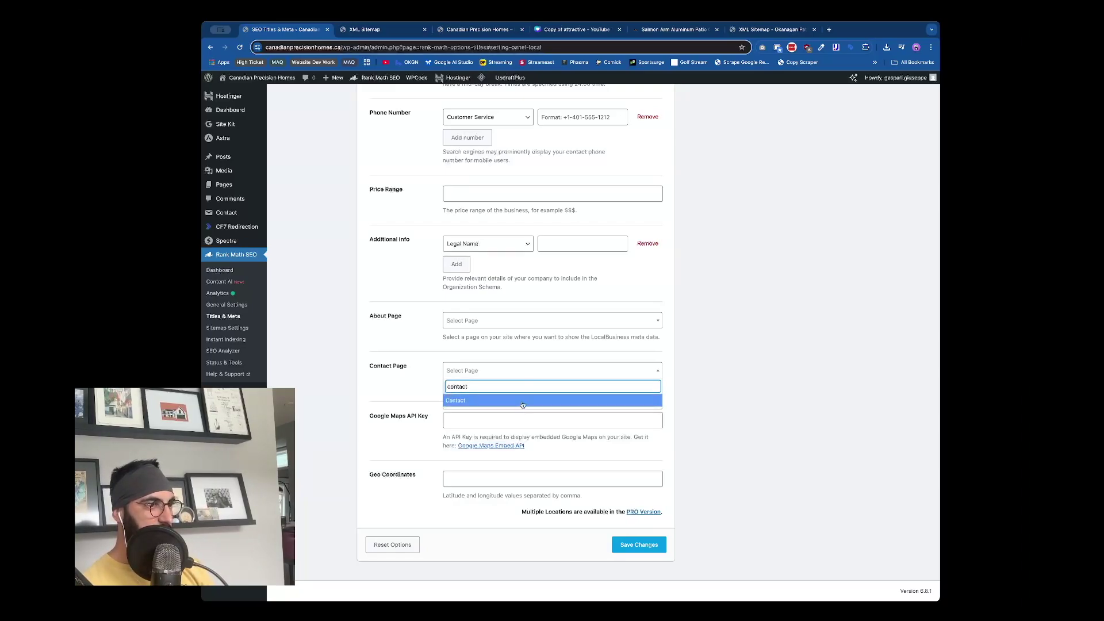
pyautogui.click(522, 403)
pyautogui.click(556, 321)
pyautogui.write('about')
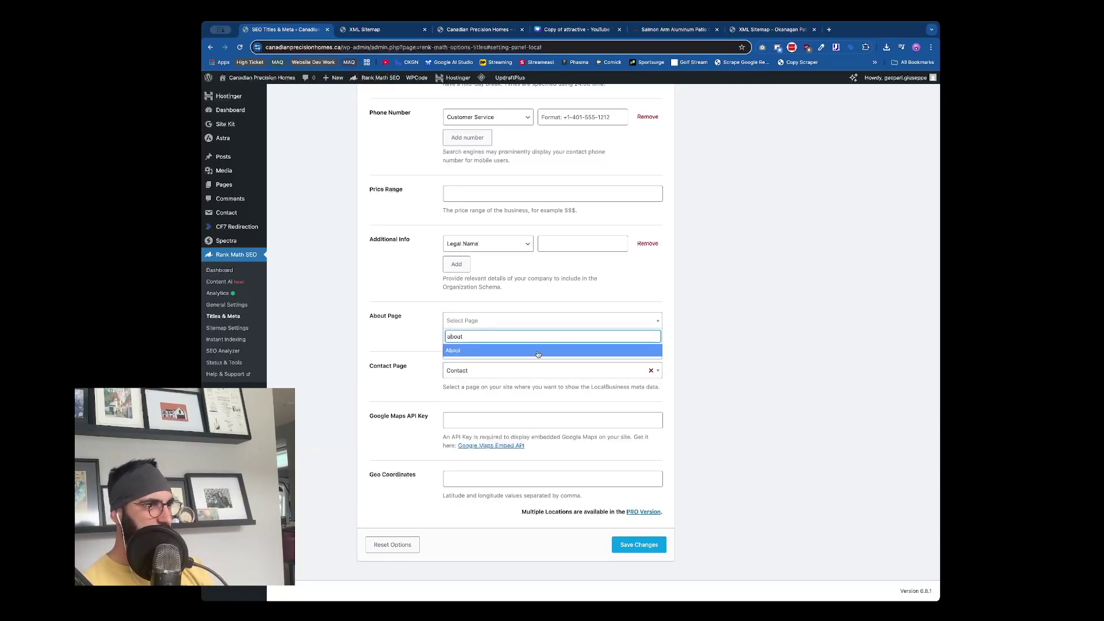
pyautogui.click(538, 352)
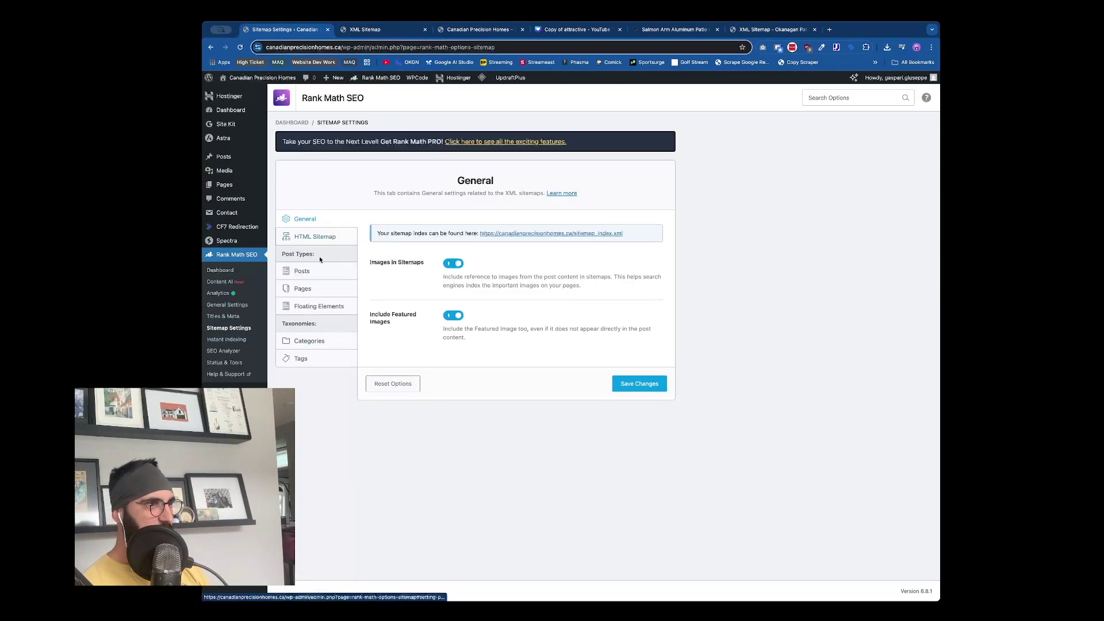
pyautogui.keyDown('super'); pyautogui.click(579, 234); pyautogui.keyUp('super')
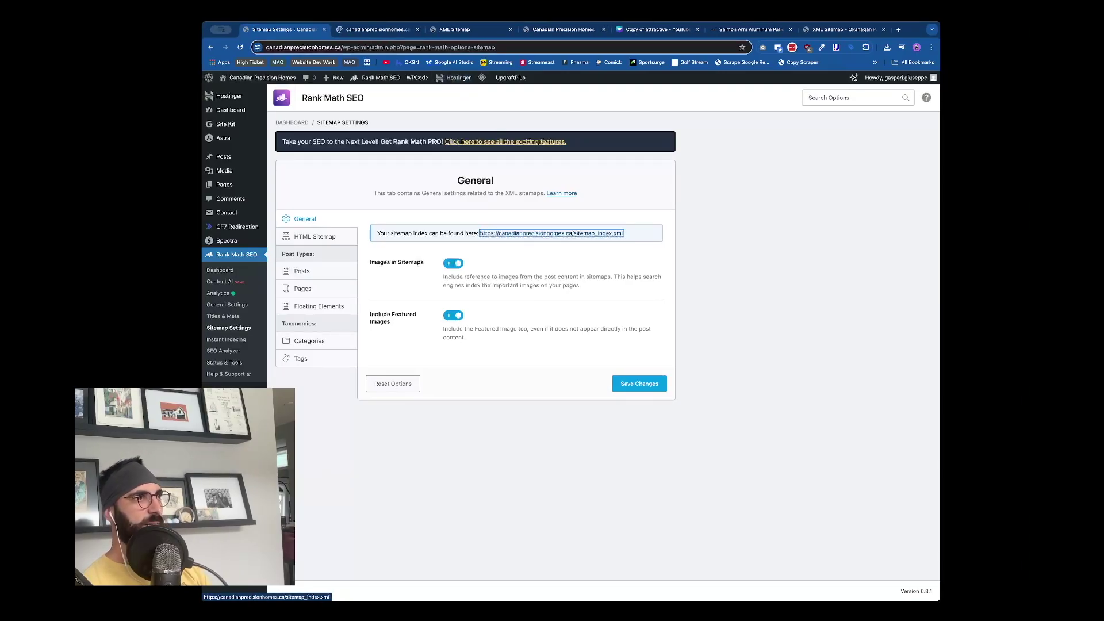
# Check the sitemap index page and its URL, and open the live site's homepage from the Rank Math dashboard
pyautogui.click(371, 29)
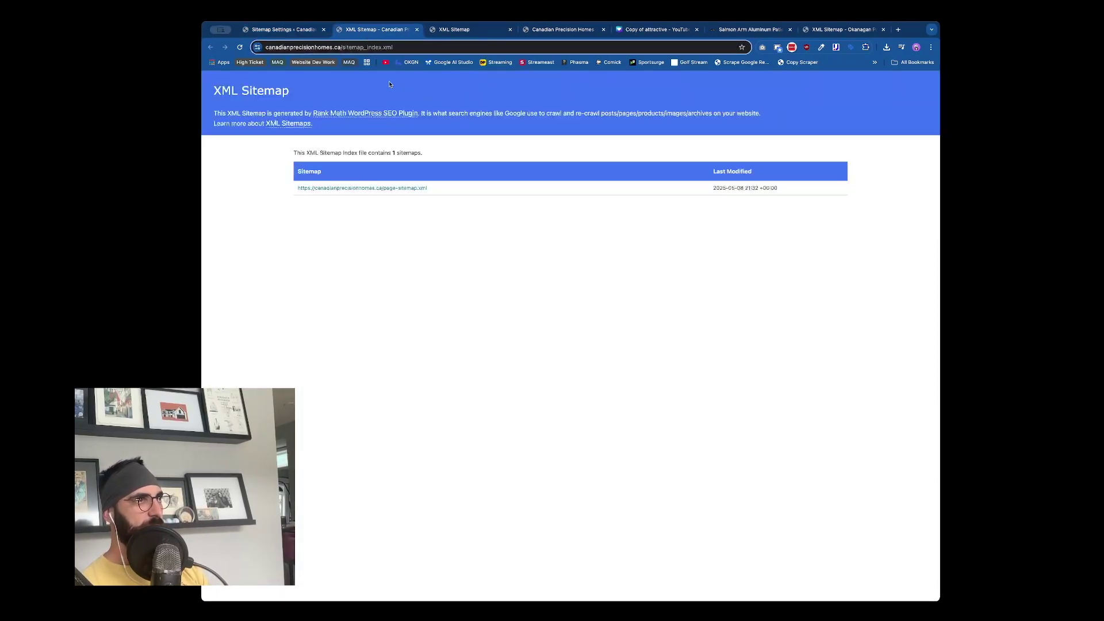
pyautogui.click(426, 49)
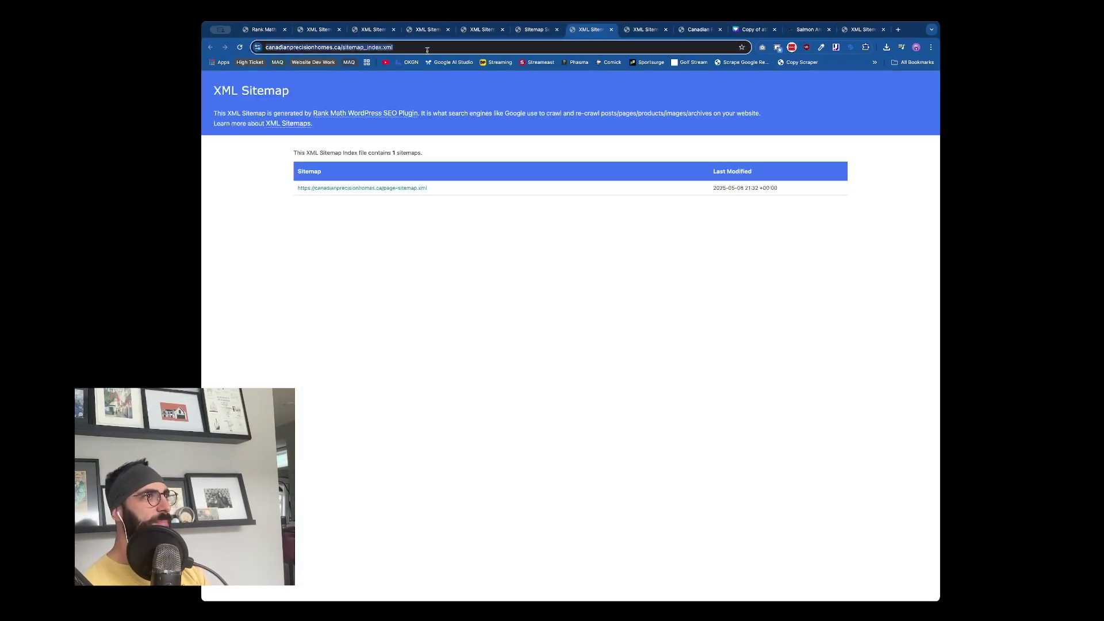
pyautogui.click(262, 30)
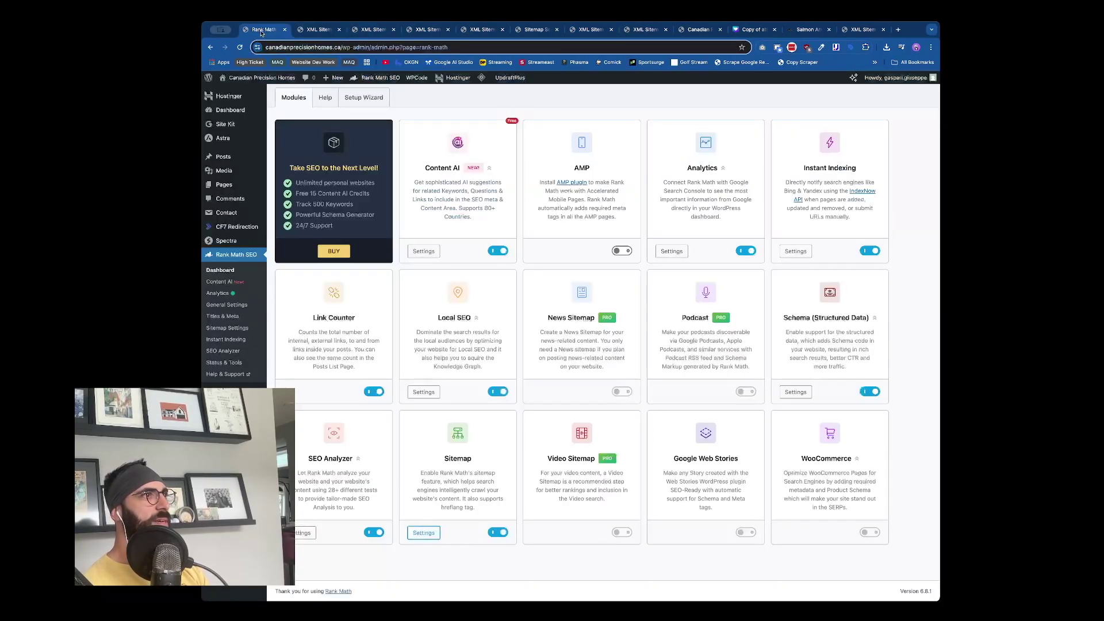
pyautogui.scroll(2, 321, 117)
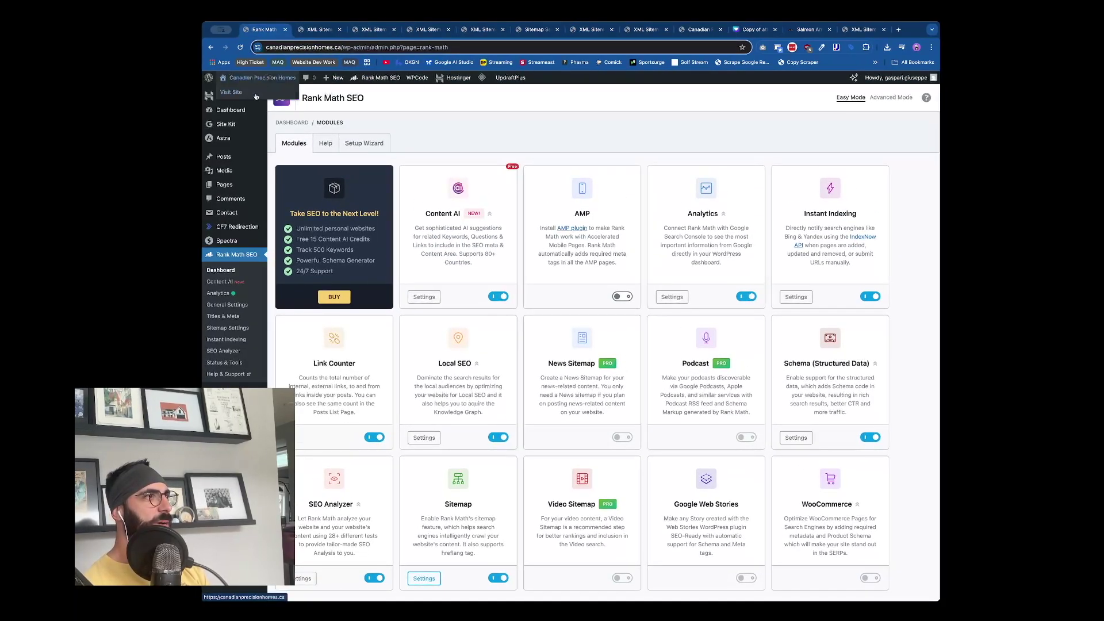
pyautogui.click(255, 95)
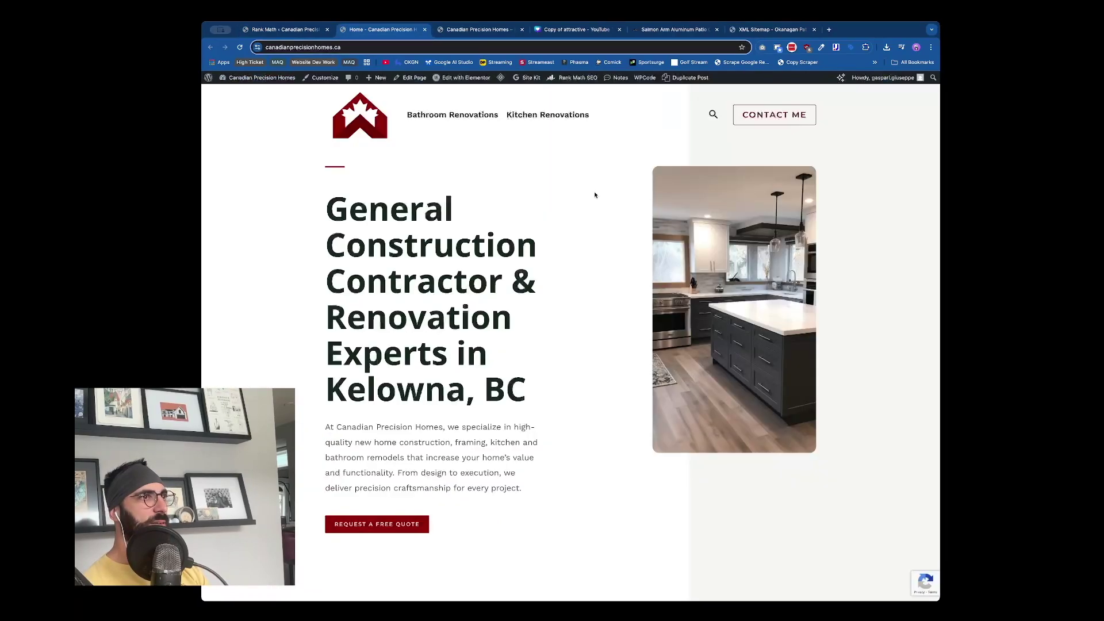
# Open the footer's Copyright text in the site Customizer and check the URL behind its Sitemap link
pyautogui.click(325, 78)
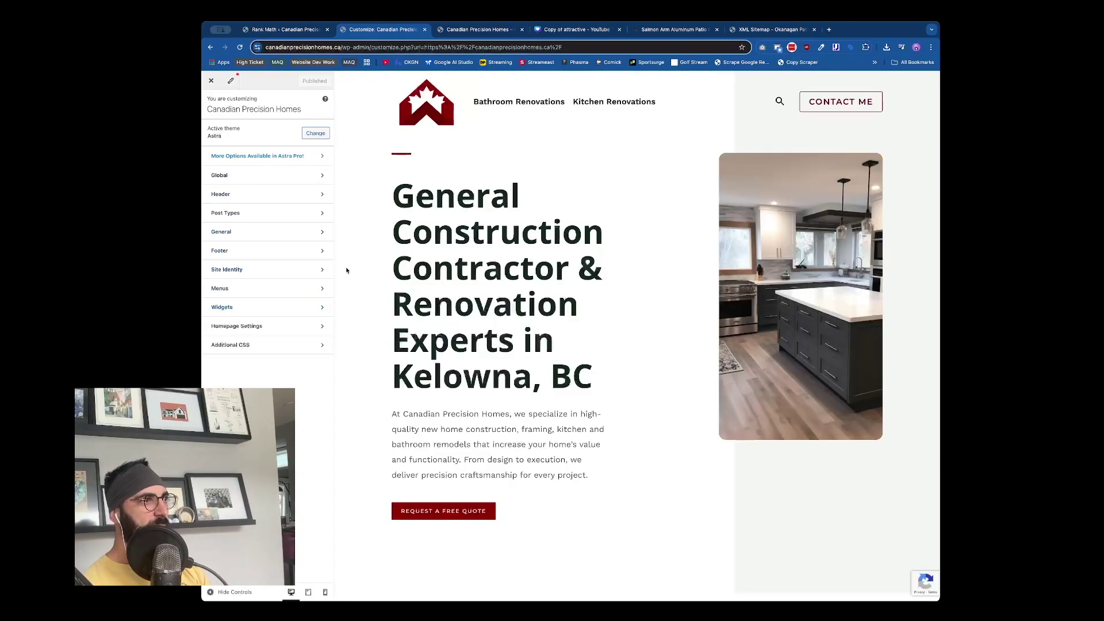
pyautogui.click(282, 251)
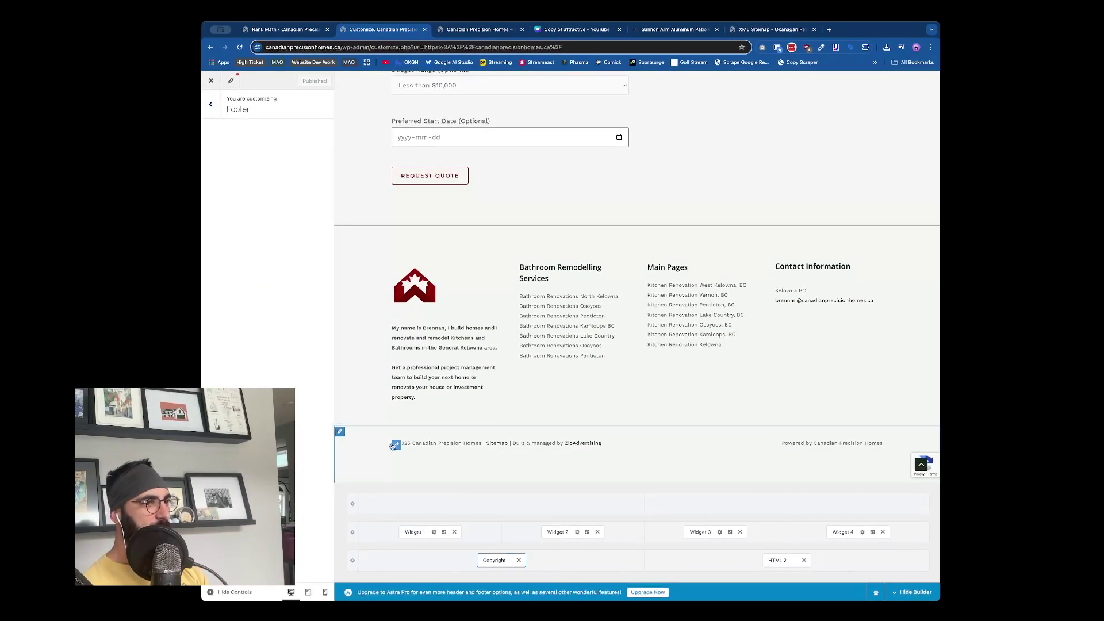
pyautogui.click(395, 445)
pyautogui.click(262, 246)
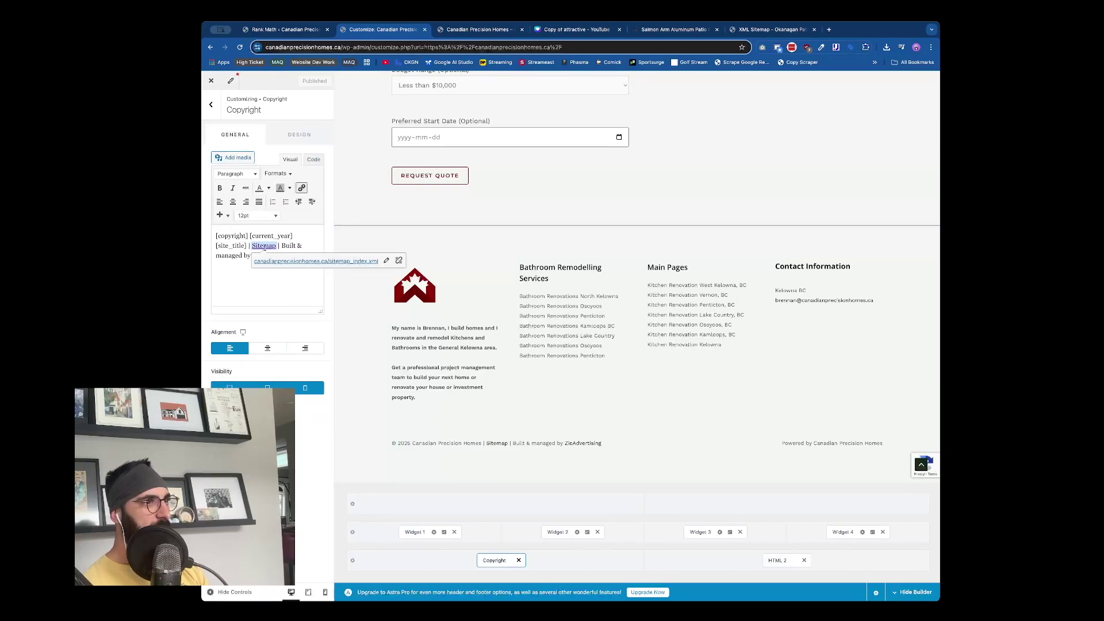
pyautogui.click(387, 261)
pyautogui.click(341, 271)
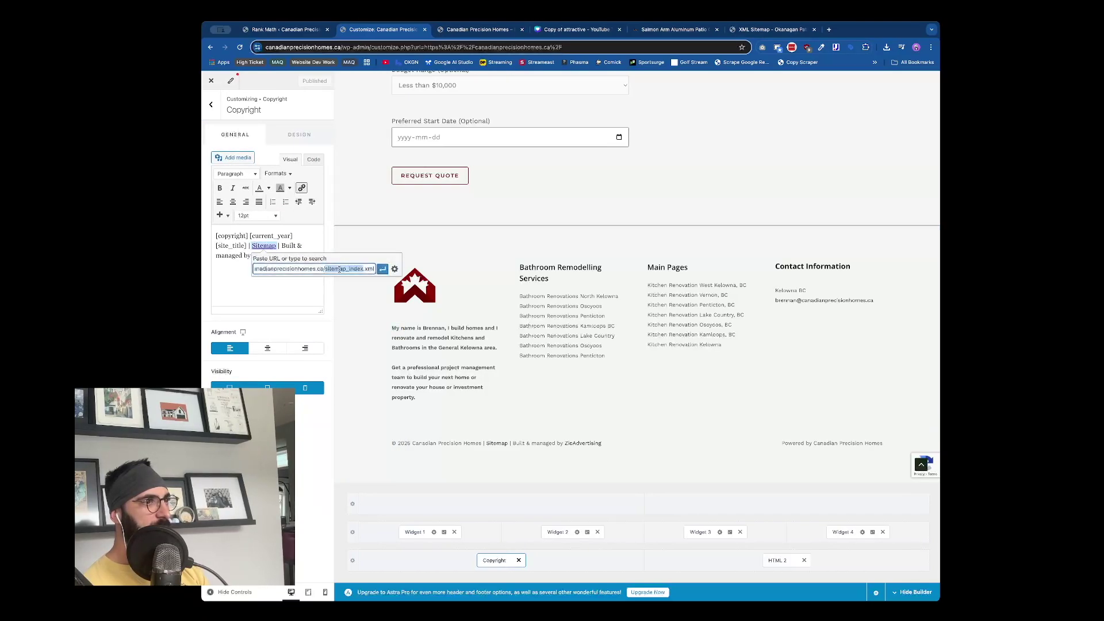
pyautogui.click(383, 268)
pyautogui.click(274, 255)
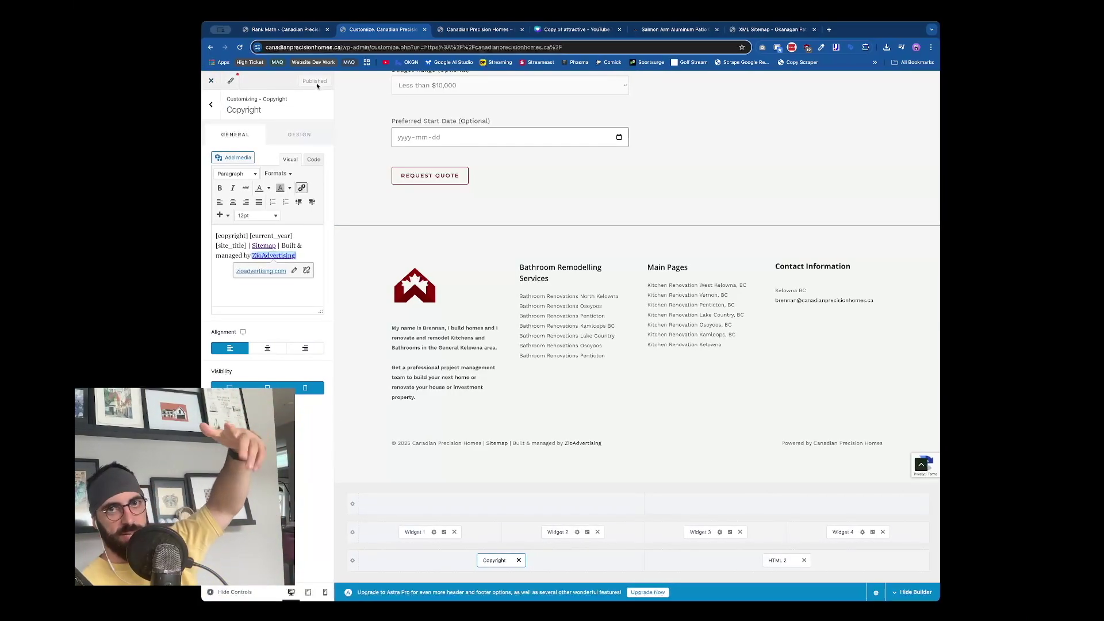
# Close the Customizer and look over the live homepage down to its footer
pyautogui.click(218, 82)
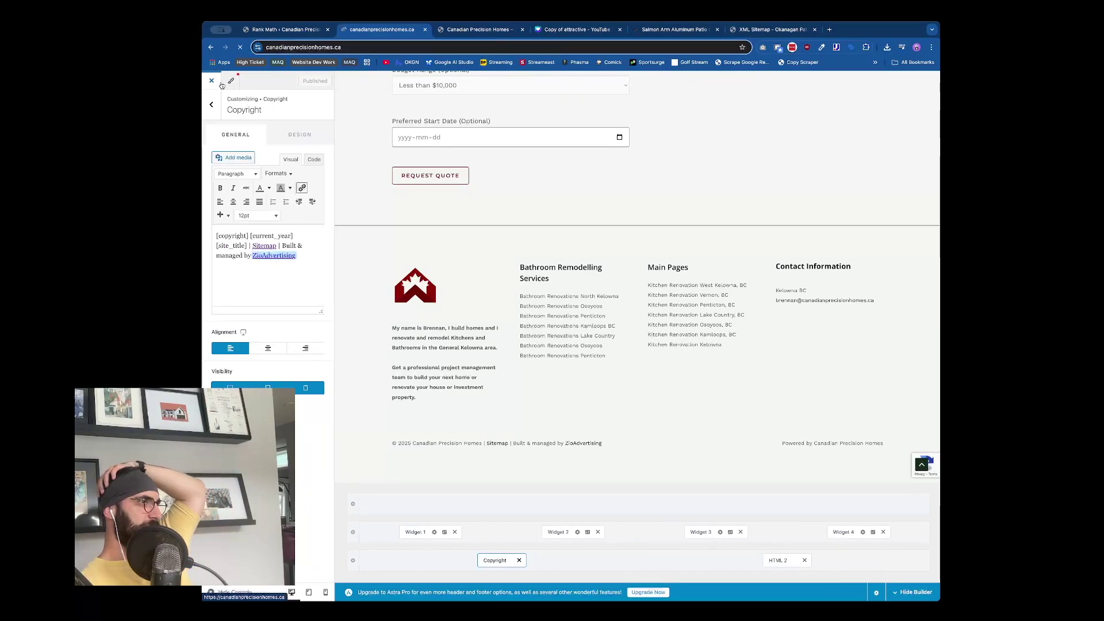
pyautogui.scroll(-15, 557, 346)
pyautogui.scroll(-5, 556, 348)
pyautogui.scroll(20, 558, 343)
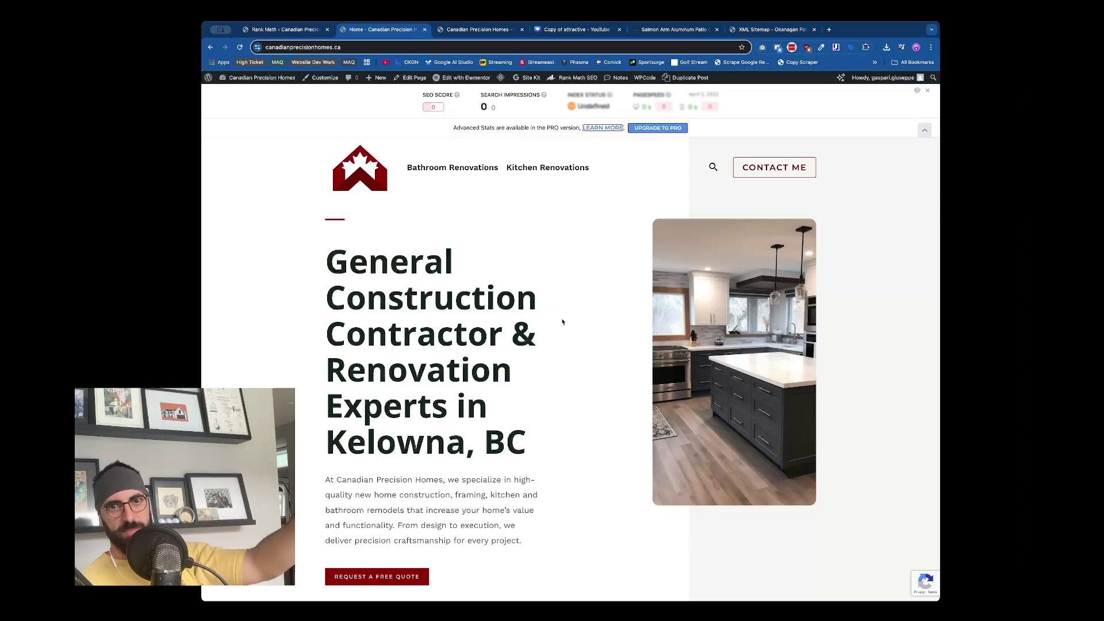
# Switch to Google Search Console in a new tab and select the canadianprecisionhomes.ca property
pyautogui.click(829, 29)
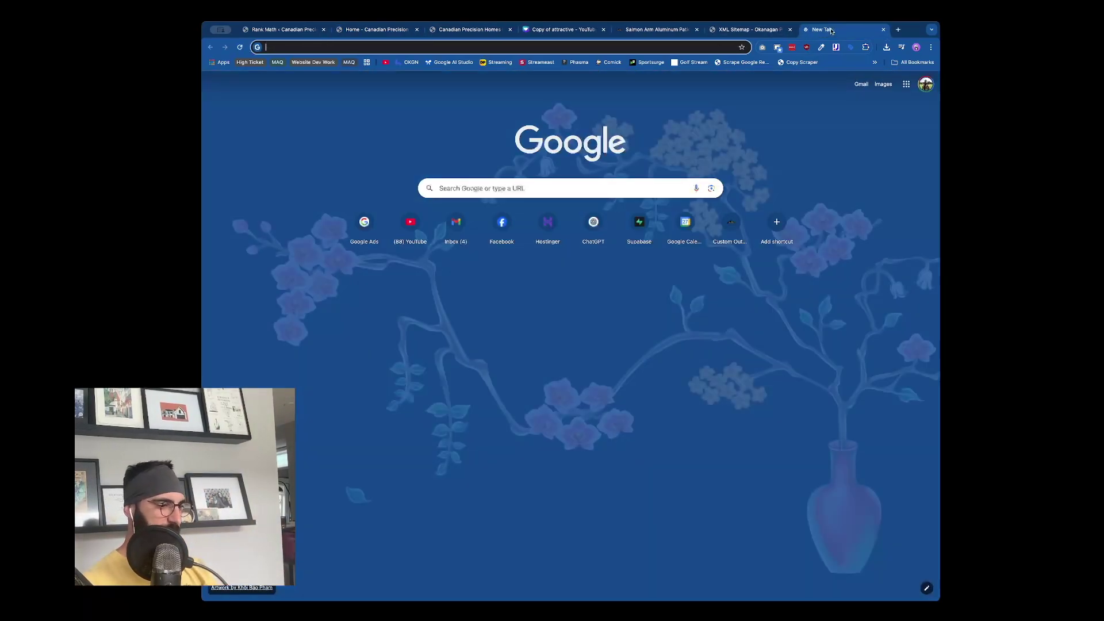
pyautogui.write('sear')
pyautogui.press('Return')
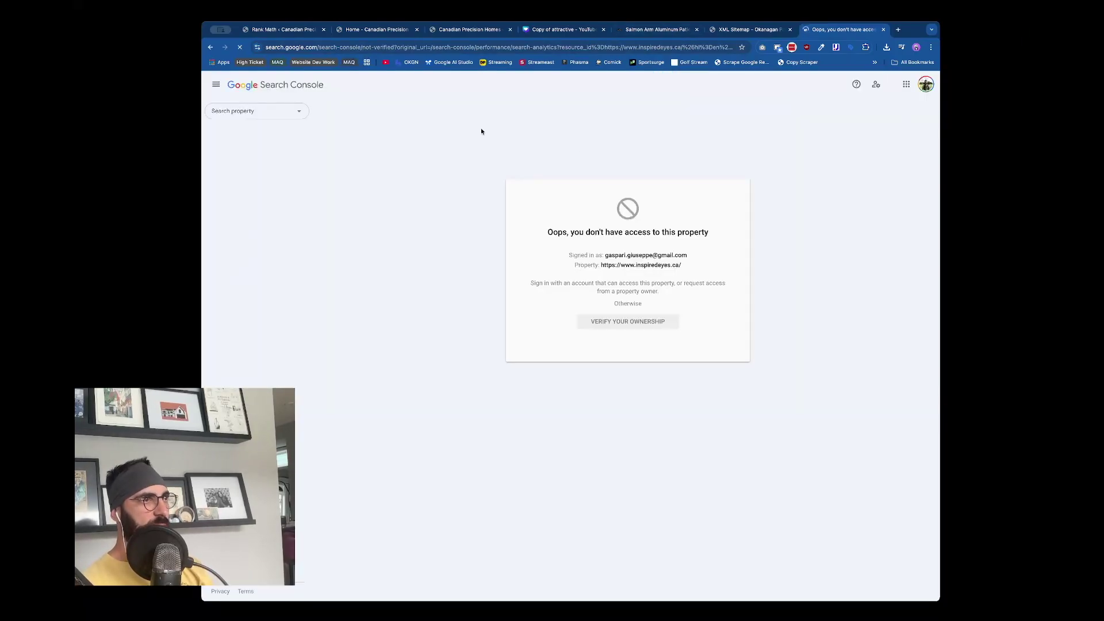
pyautogui.click(258, 111)
pyautogui.write('cana')
pyautogui.click(316, 137)
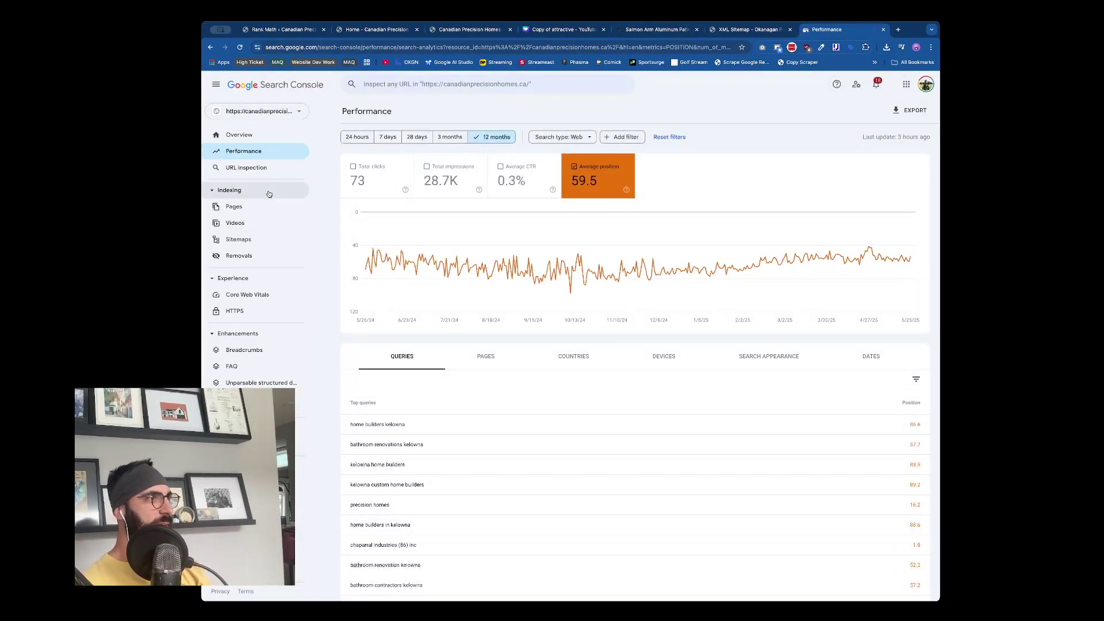
# Examine the property's submitted sitemap_index.xml and its page-sitemap.xml details, and return to the Sitemaps overview
pyautogui.click(253, 241)
pyautogui.click(631, 170)
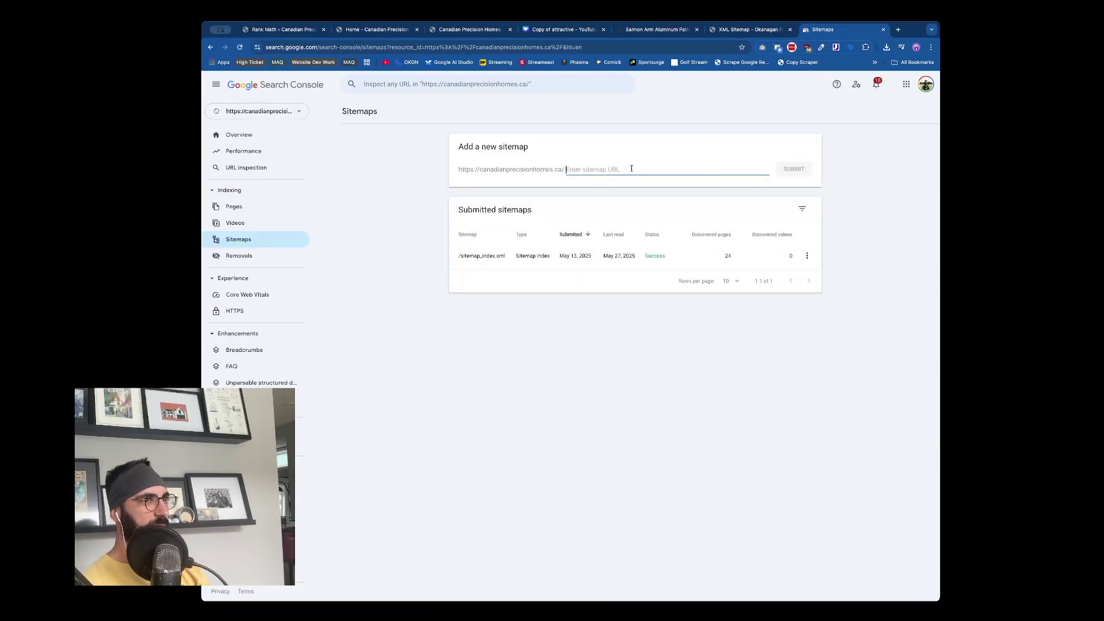
pyautogui.moveTo(506, 256); pyautogui.dragTo(454, 261)
pyautogui.moveTo(510, 304); pyautogui.dragTo(447, 301)
pyautogui.click(477, 305)
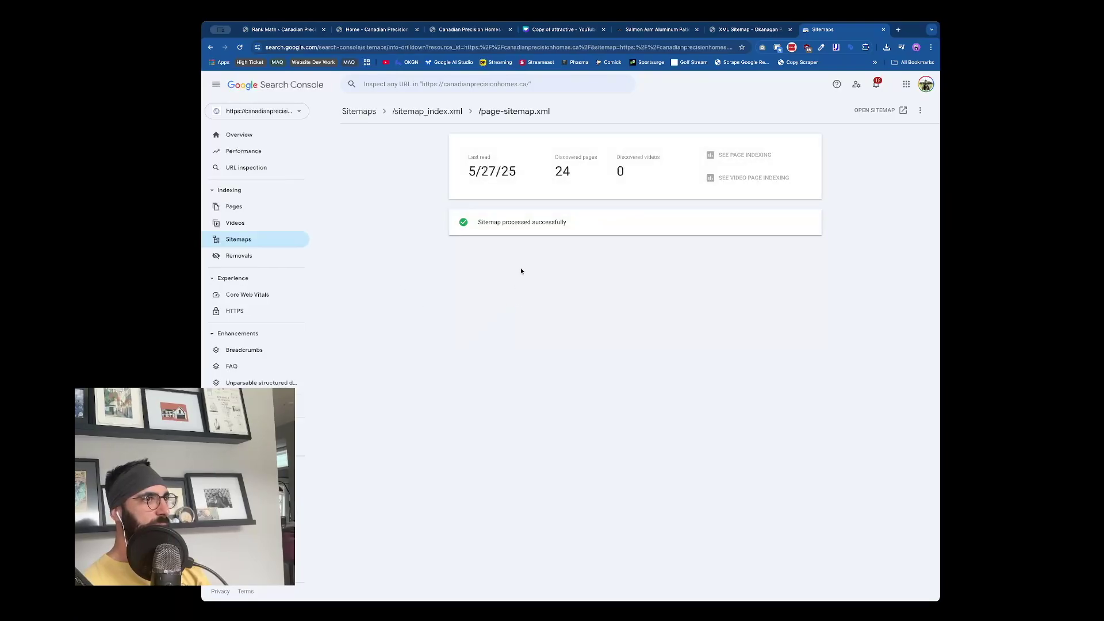
pyautogui.click(299, 239)
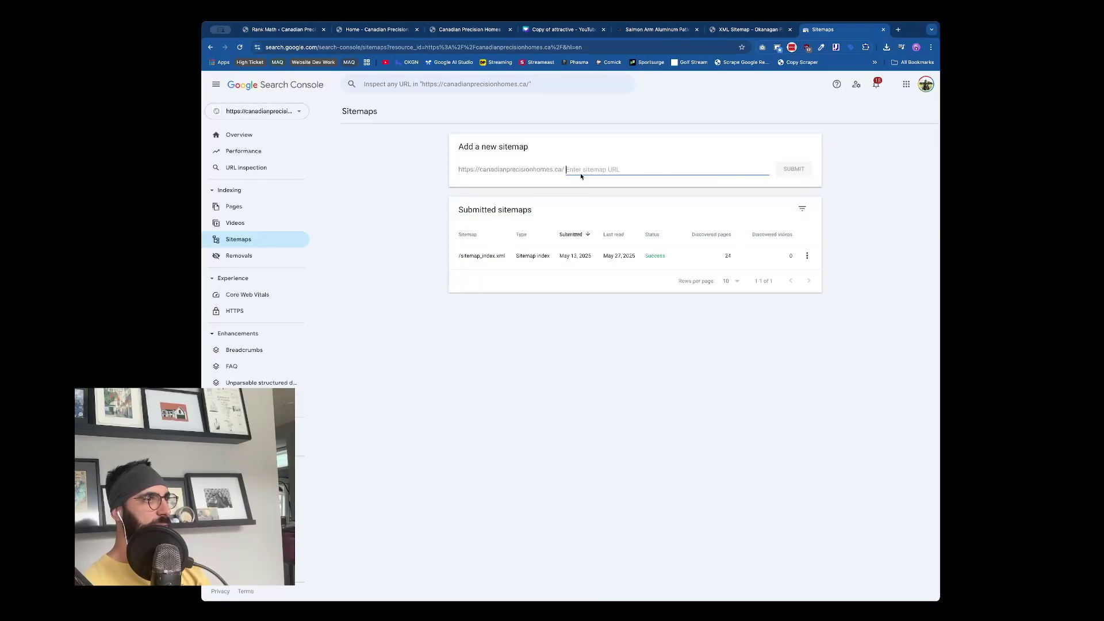
# Open the homepage footer's Sitemap link in a new tab and copy sitemap_index.xml from its URL
pyautogui.click(469, 29)
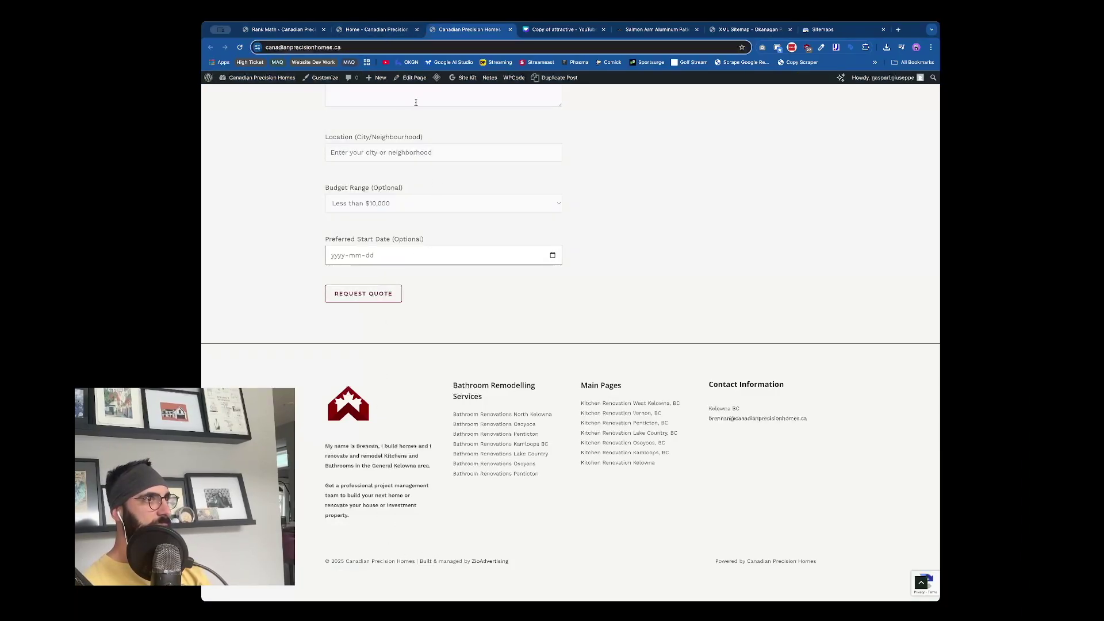
pyautogui.keyDown('super'); pyautogui.click(428, 561); pyautogui.keyUp('super')
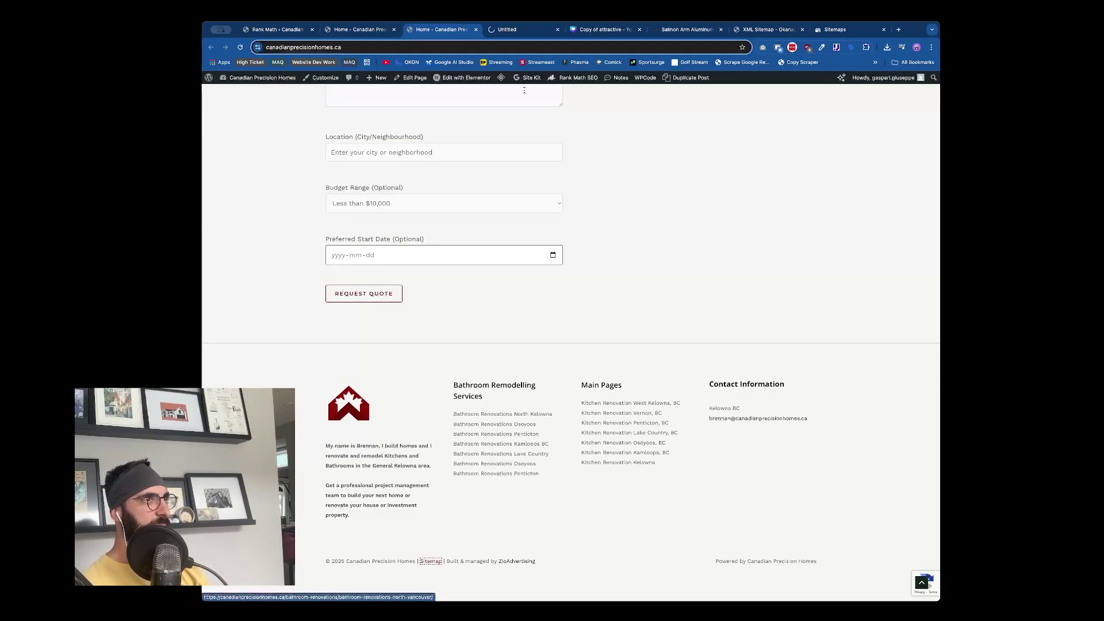
pyautogui.click(502, 36)
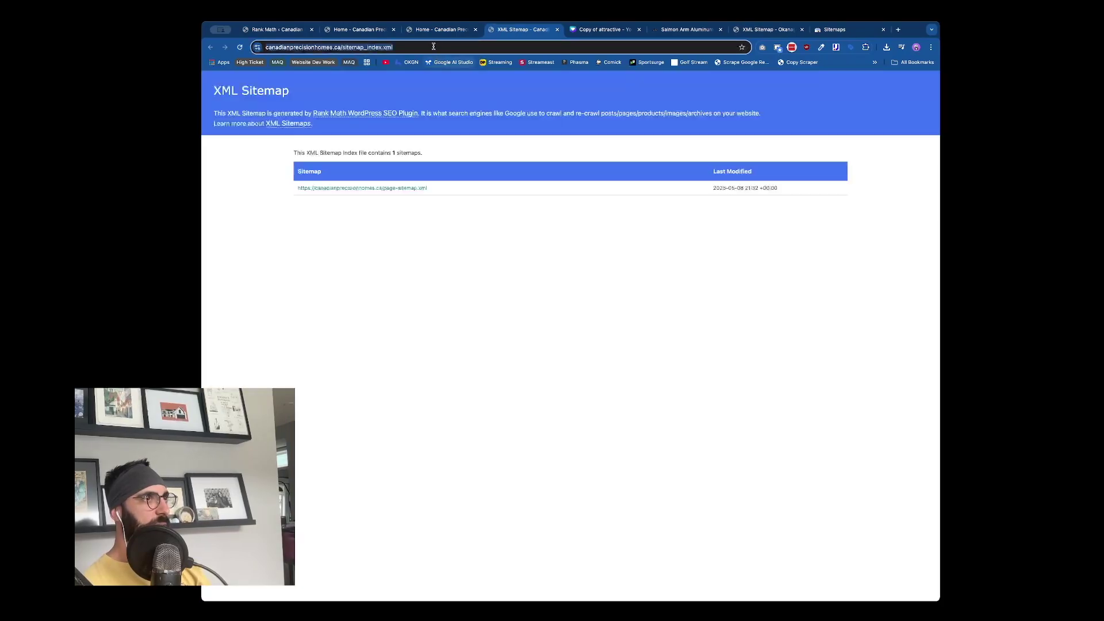
pyautogui.moveTo(415, 47); pyautogui.dragTo(361, 48)
pyautogui.press('super+c')
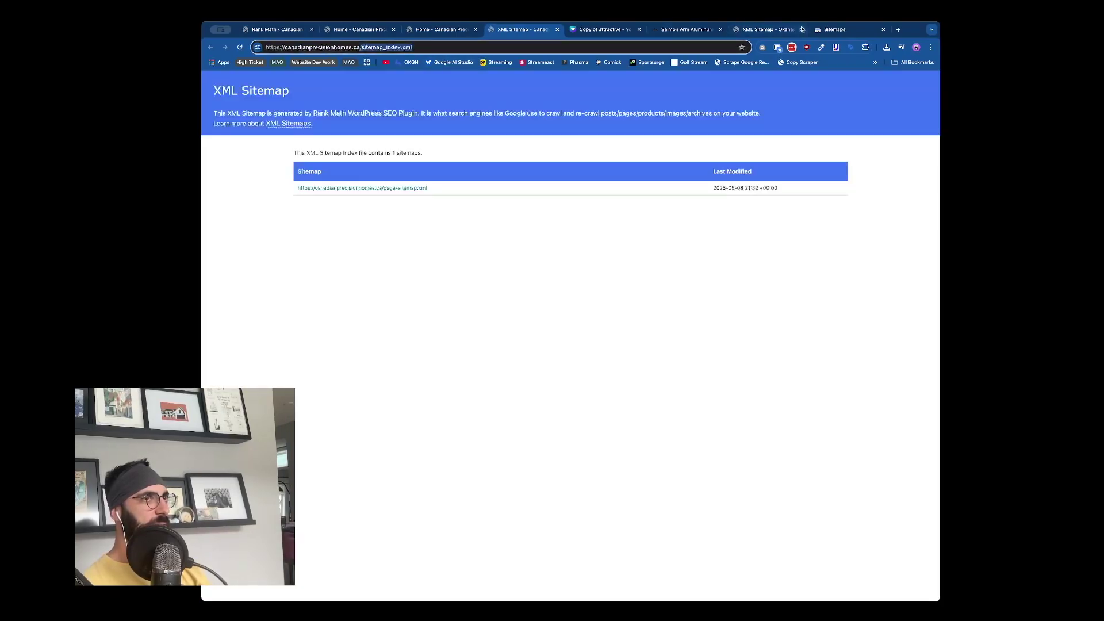
# Submit sitemap_index.xml as a new sitemap in Google Search Console and dismiss the confirmation
pyautogui.click(831, 29)
pyautogui.click(669, 170)
pyautogui.press('super+v')
pyautogui.click(793, 169)
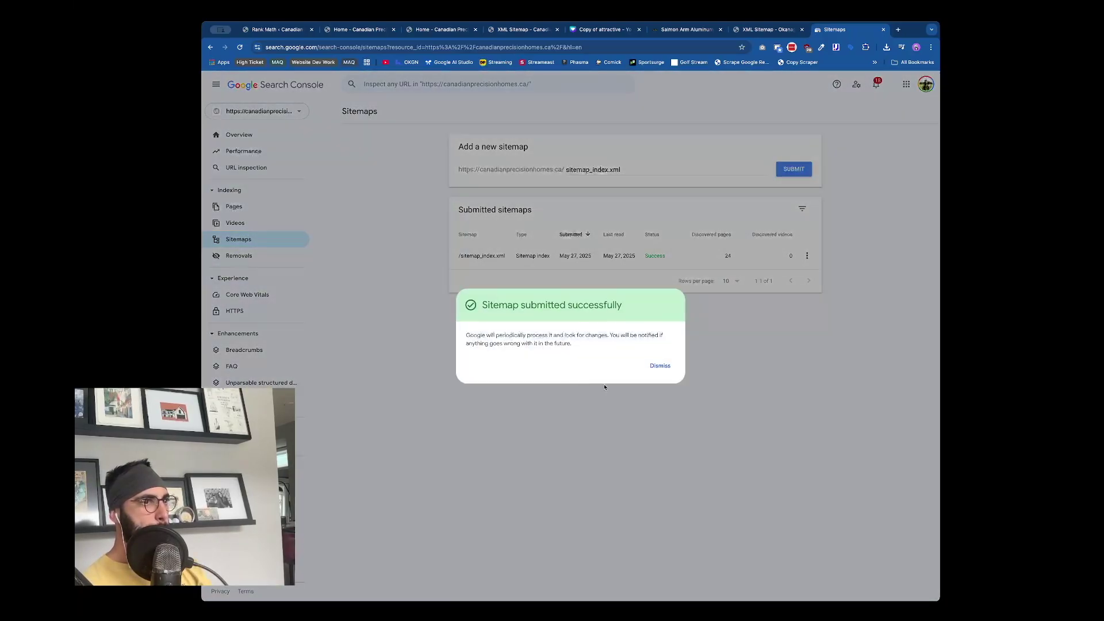
pyautogui.click(660, 366)
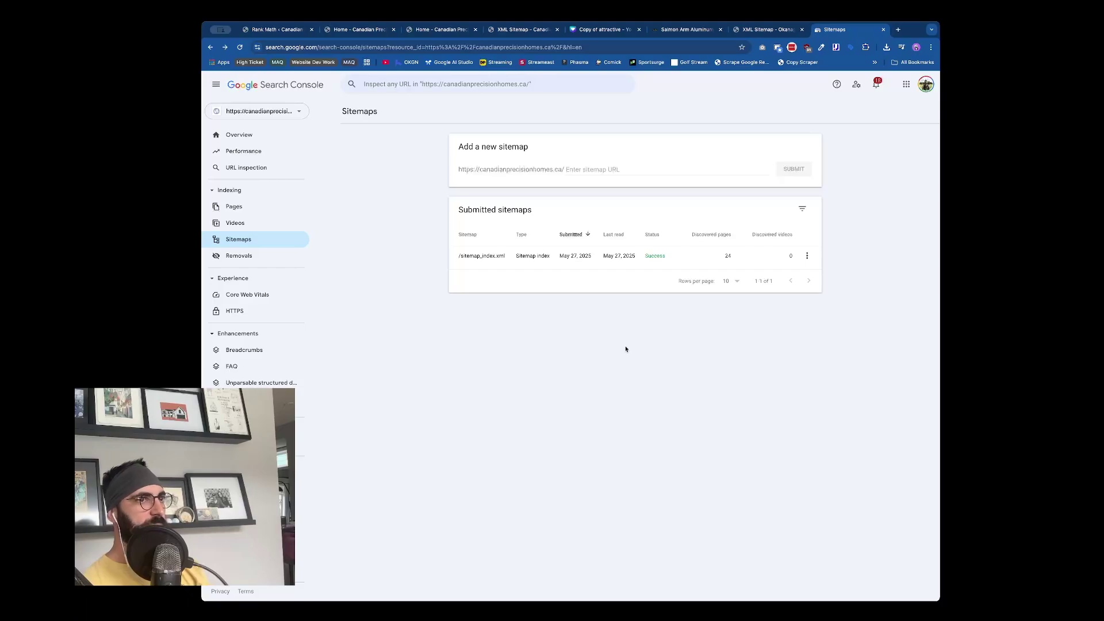
# Return to the WordPress admin and open Rank Math's Sitemap Settings
pyautogui.click(353, 29)
pyautogui.click(276, 29)
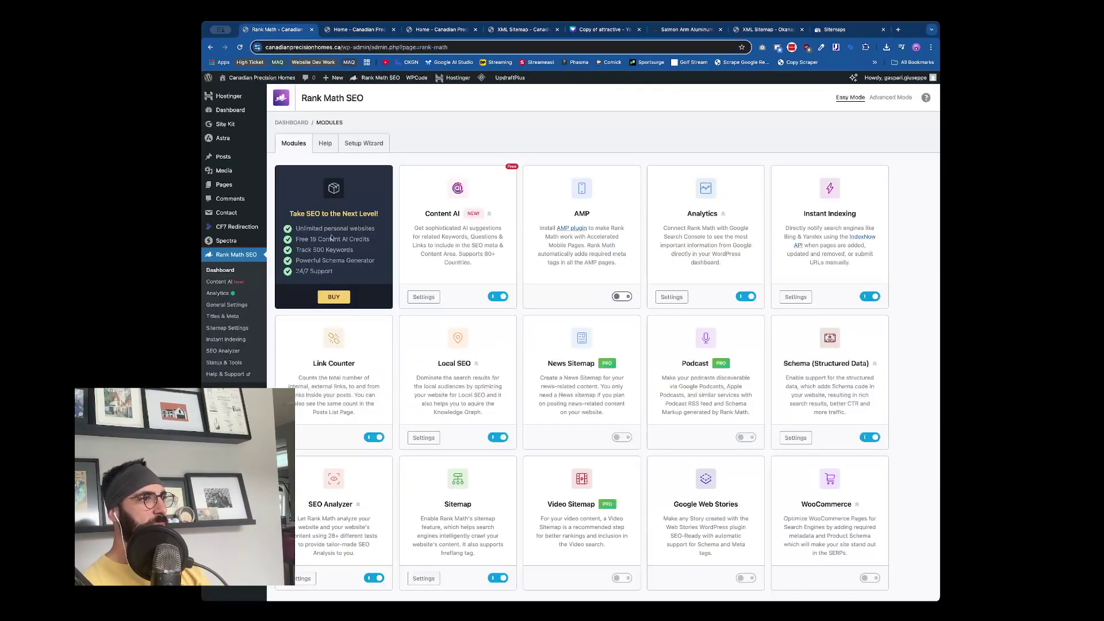
pyautogui.click(349, 30)
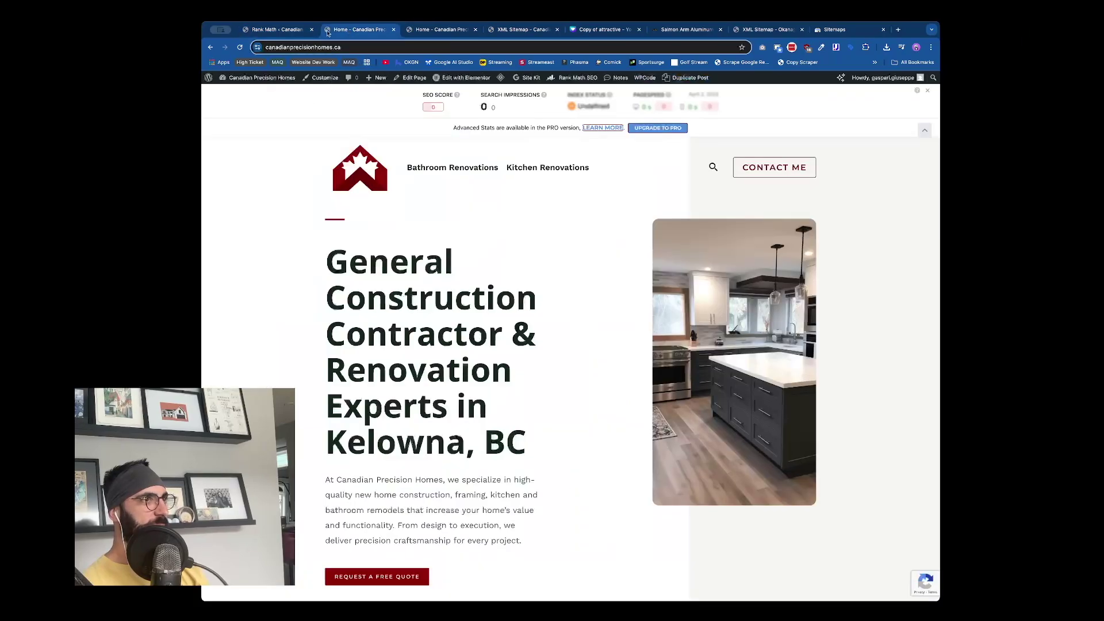
pyautogui.click(281, 30)
pyautogui.click(235, 332)
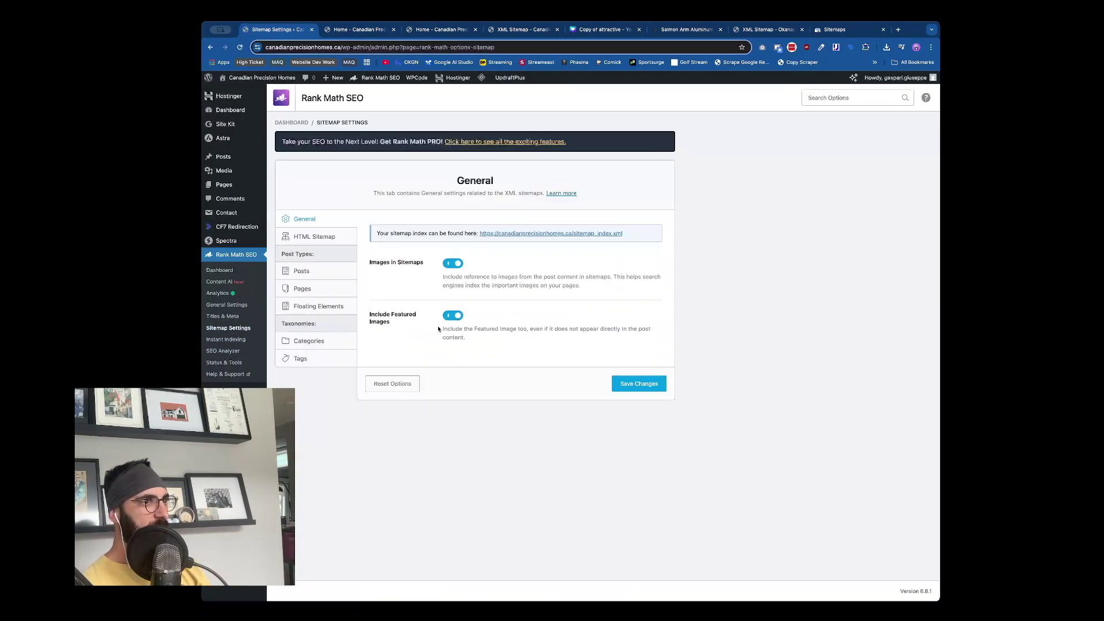
# Open the Posts sitemap from the sitemap settings in a new tab and copy /post-sitemap.xml from its URL
pyautogui.click(315, 272)
pyautogui.moveTo(556, 233); pyautogui.dragTo(414, 233)
pyautogui.moveTo(483, 233); pyautogui.dragTo(346, 30)
pyautogui.click(352, 31)
pyautogui.click(362, 48)
pyautogui.click(415, 48)
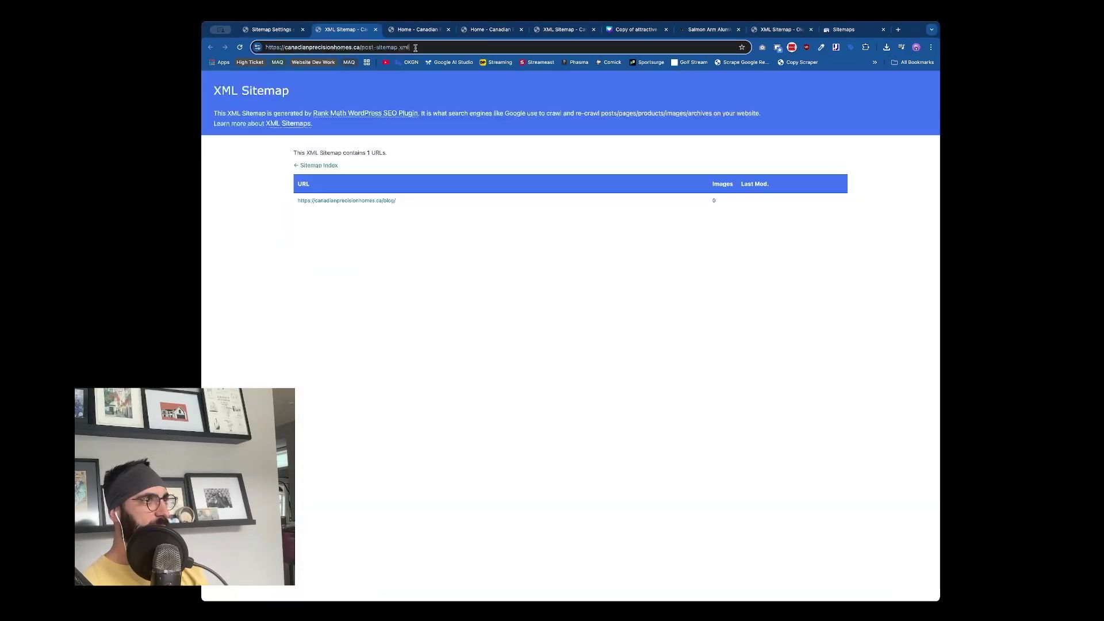
pyautogui.moveTo(436, 49); pyautogui.dragTo(360, 48)
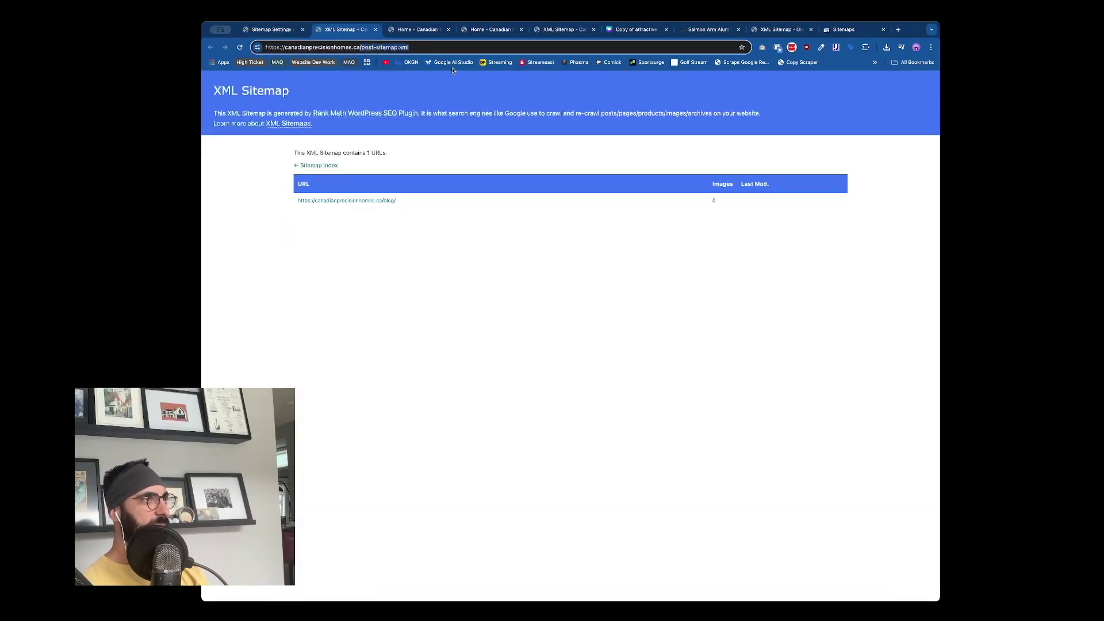
# Submit /post-sitemap.xml as a new sitemap in Google Search Console and dismiss the confirmation
pyautogui.click(843, 29)
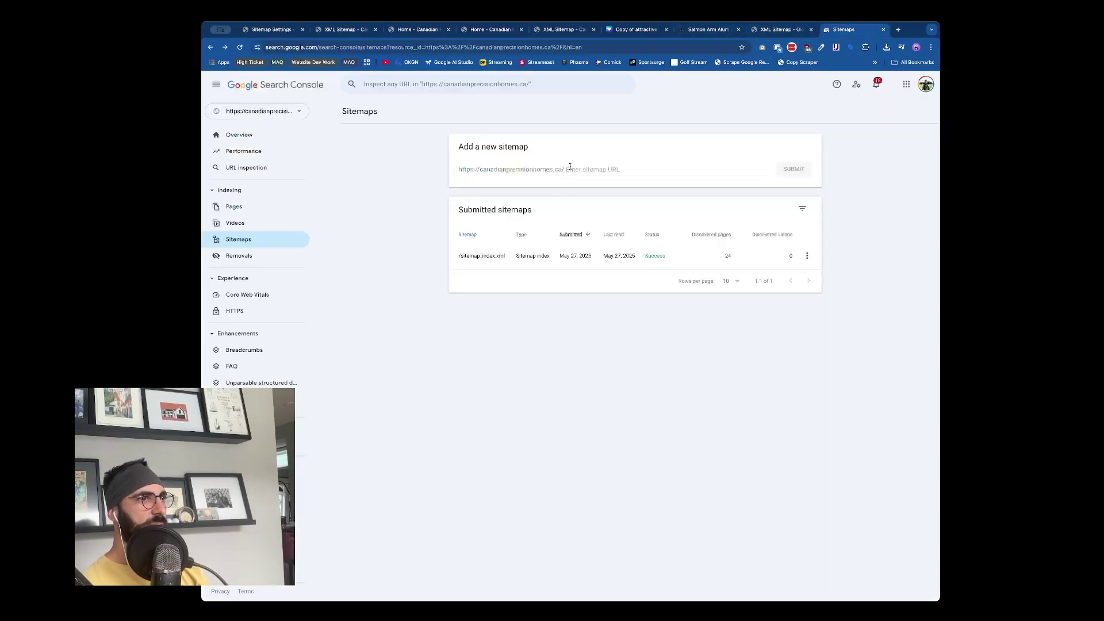
pyautogui.click(662, 170)
pyautogui.write('/post-sitemap.xml')
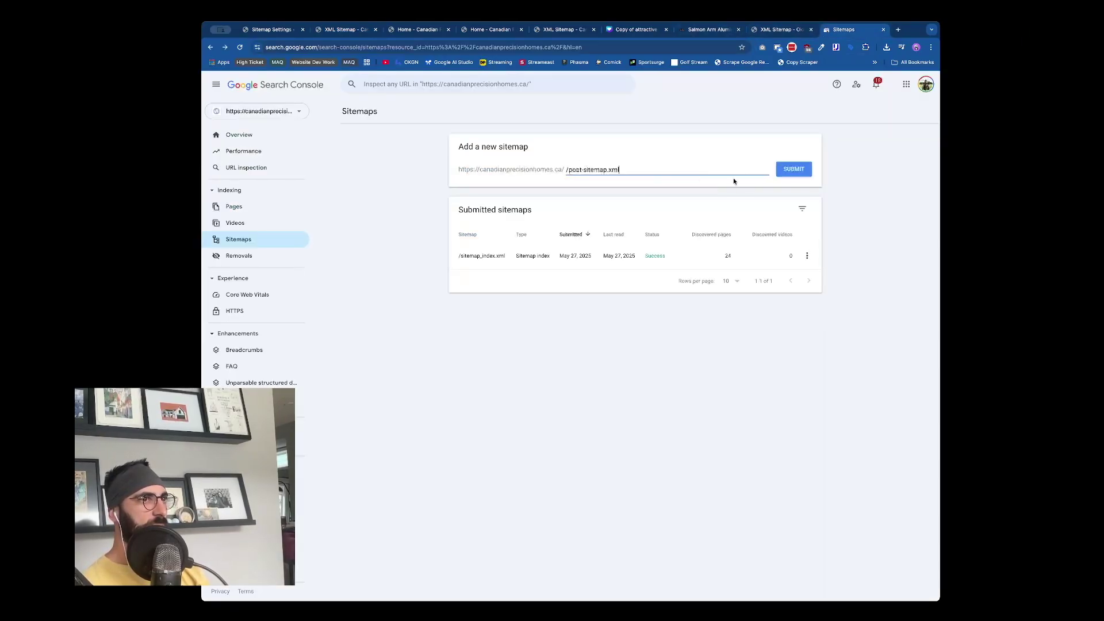
pyautogui.click(793, 169)
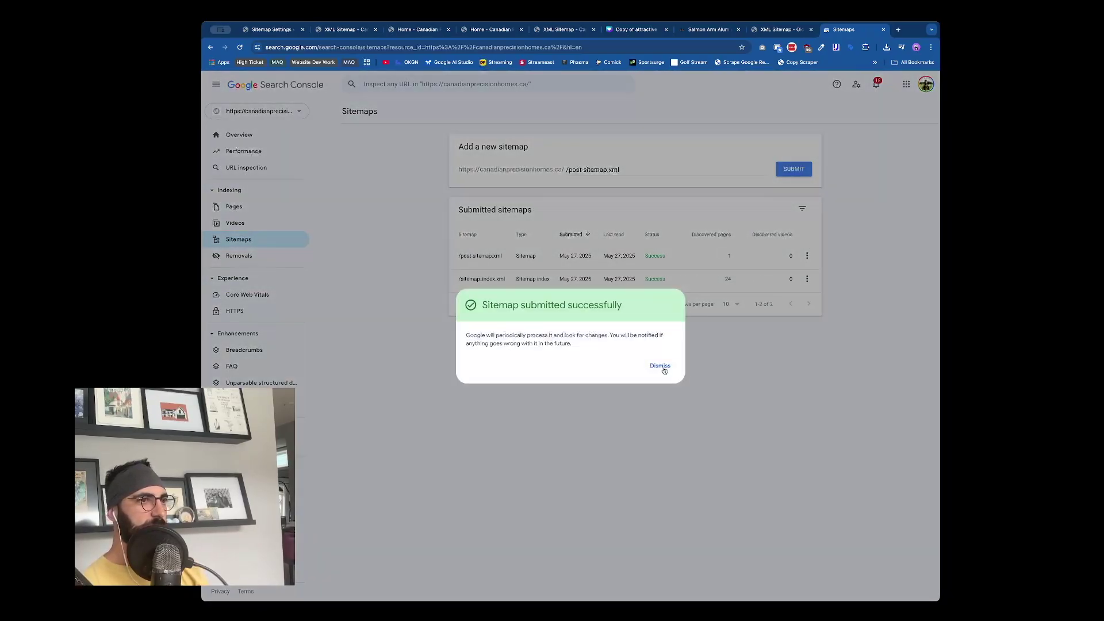
pyautogui.click(661, 367)
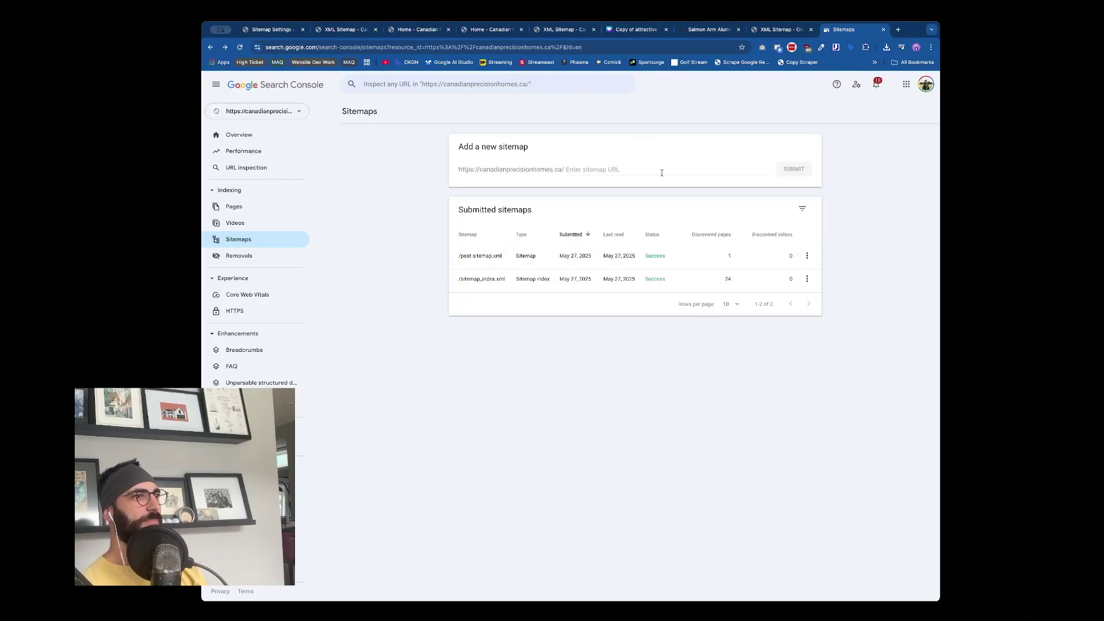
# Close the posts sitemap tab, and check the category-sitemap.xml page linked in Rank Math's Categories sitemap settings
pyautogui.click(348, 30)
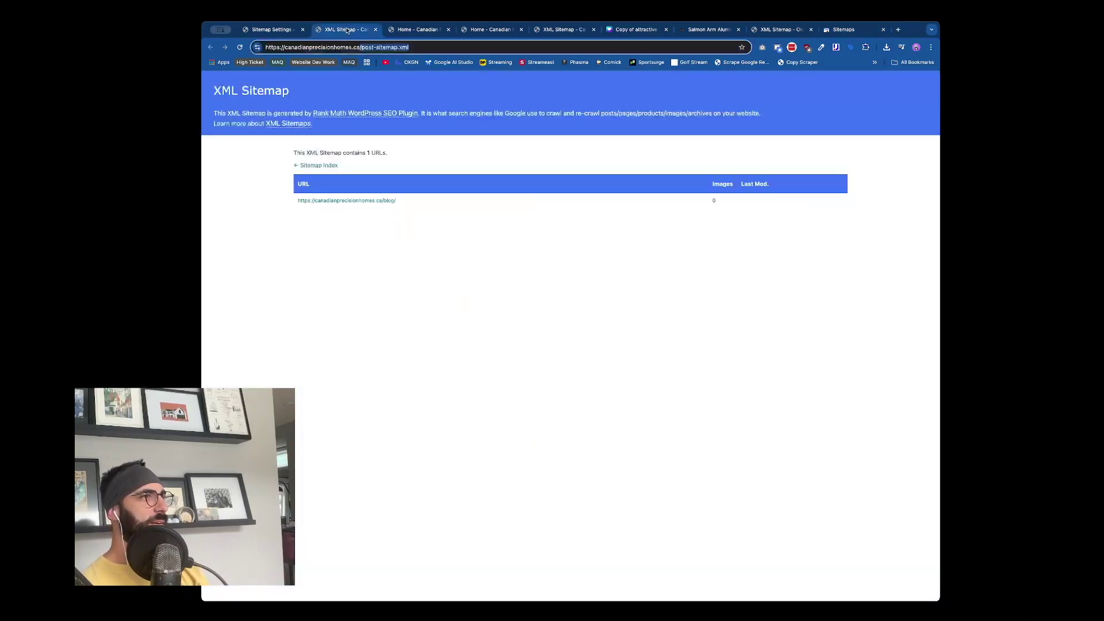
pyautogui.click(376, 30)
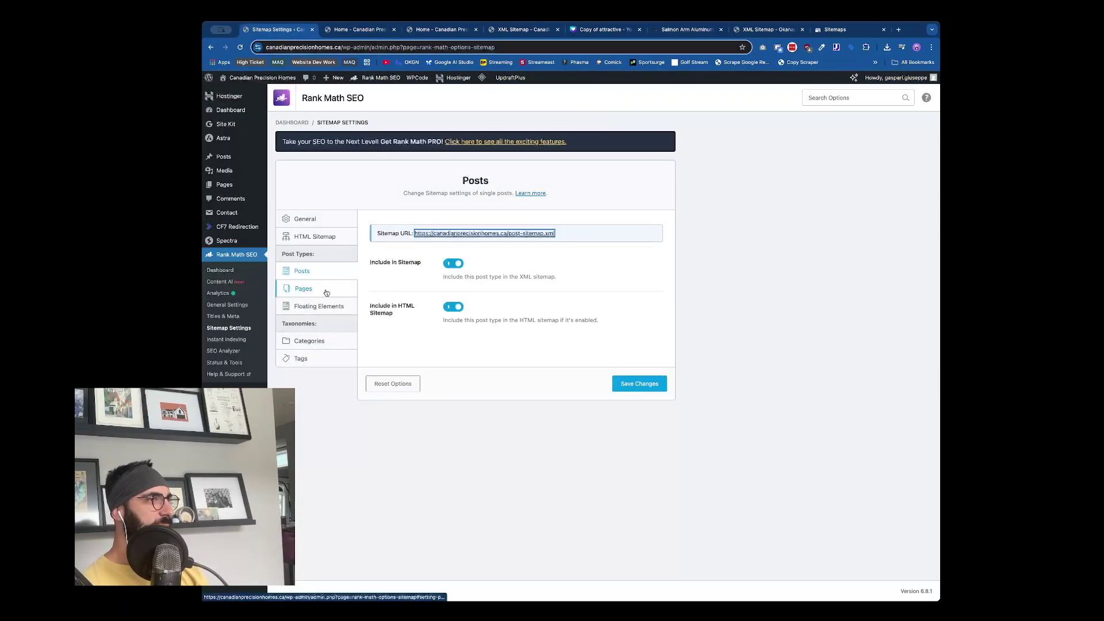
pyautogui.click(331, 347)
pyautogui.click(512, 234)
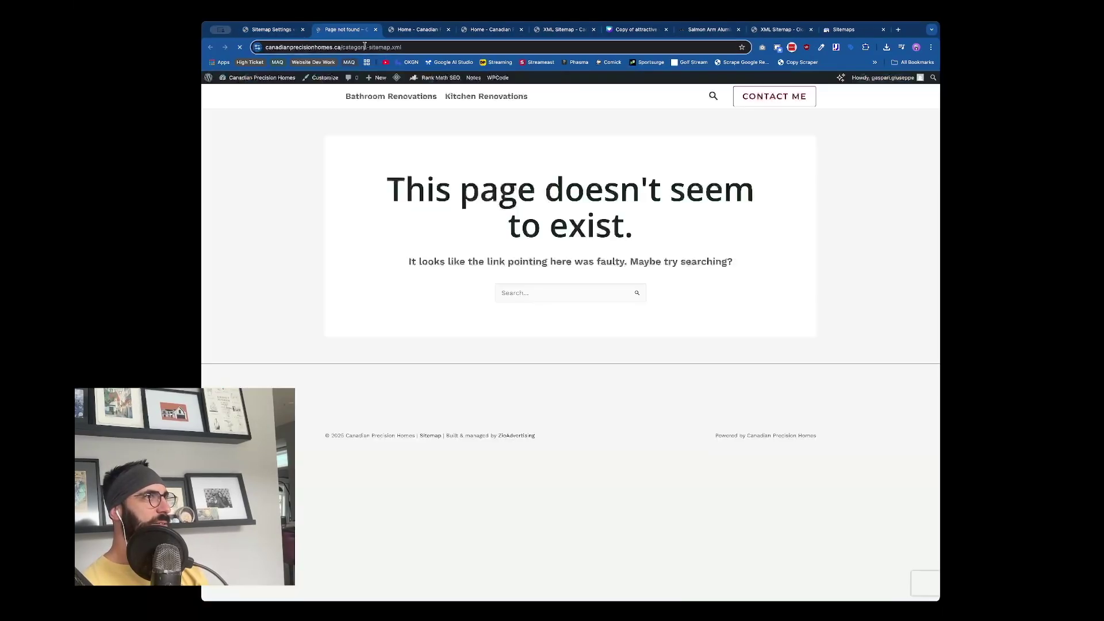
pyautogui.click(383, 47)
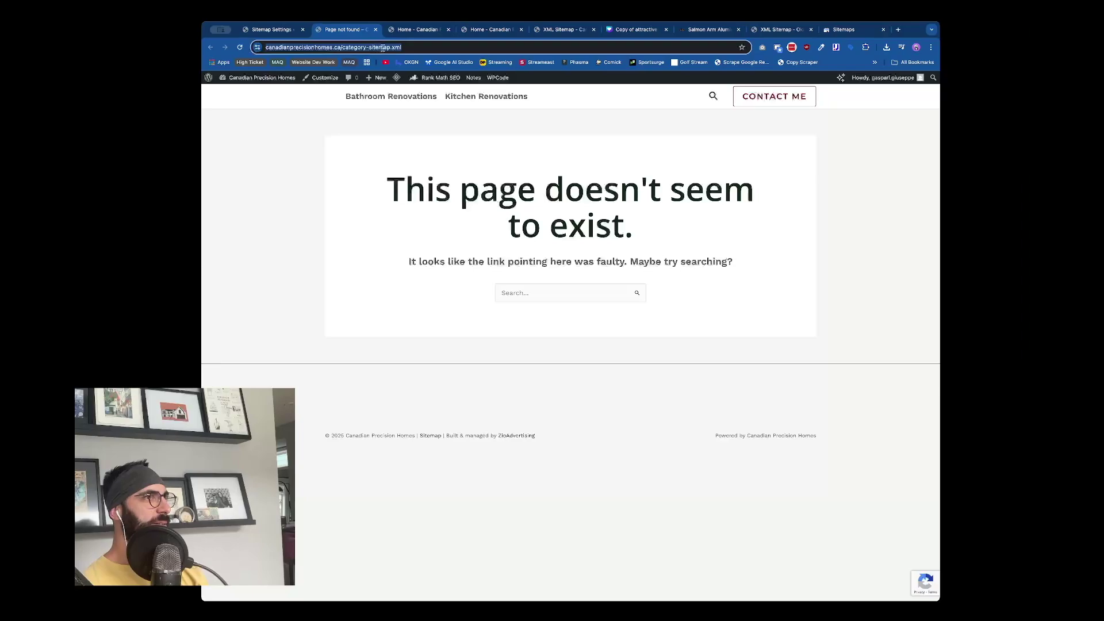
pyautogui.click(375, 30)
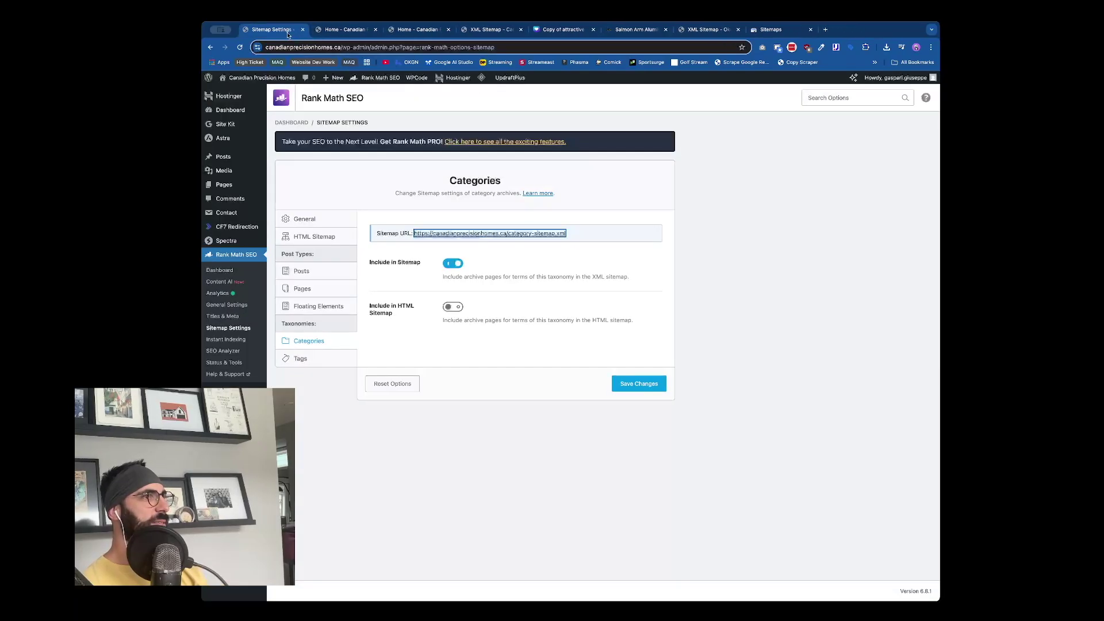